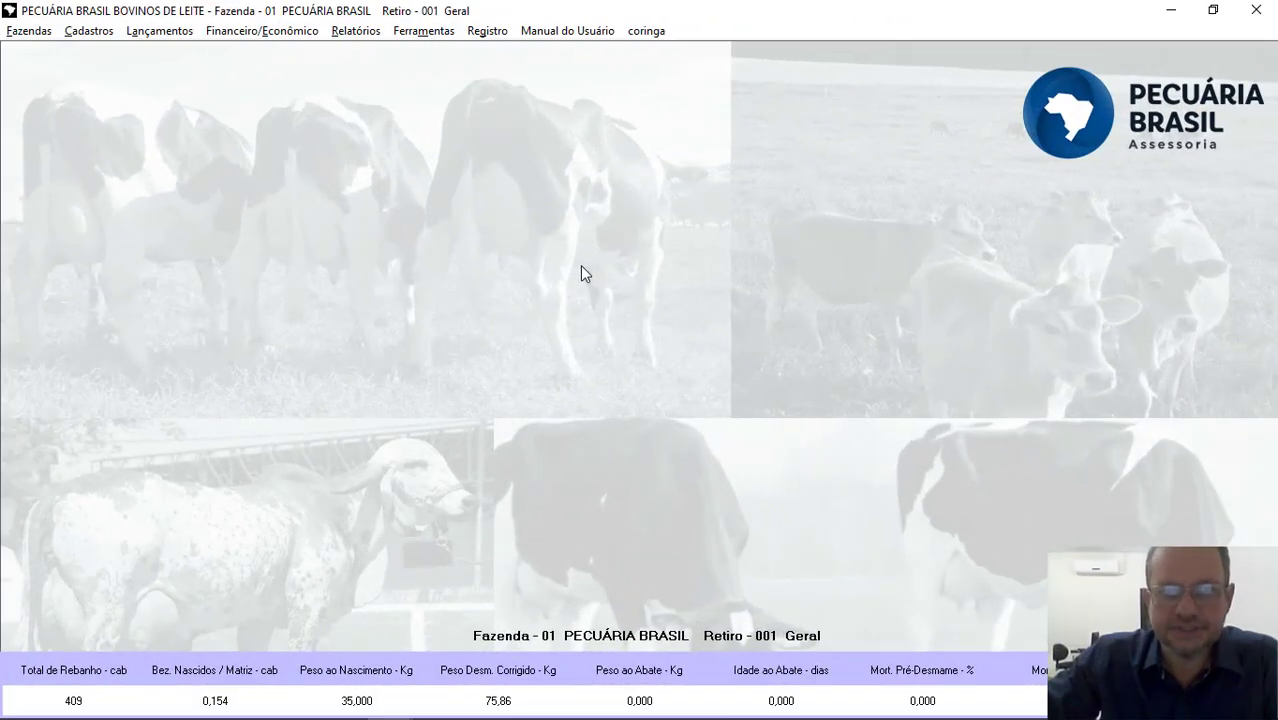
Step: Open the feed-ration report (Relatório para Arraçoamento) from the milk production reports
left_click(355, 30)
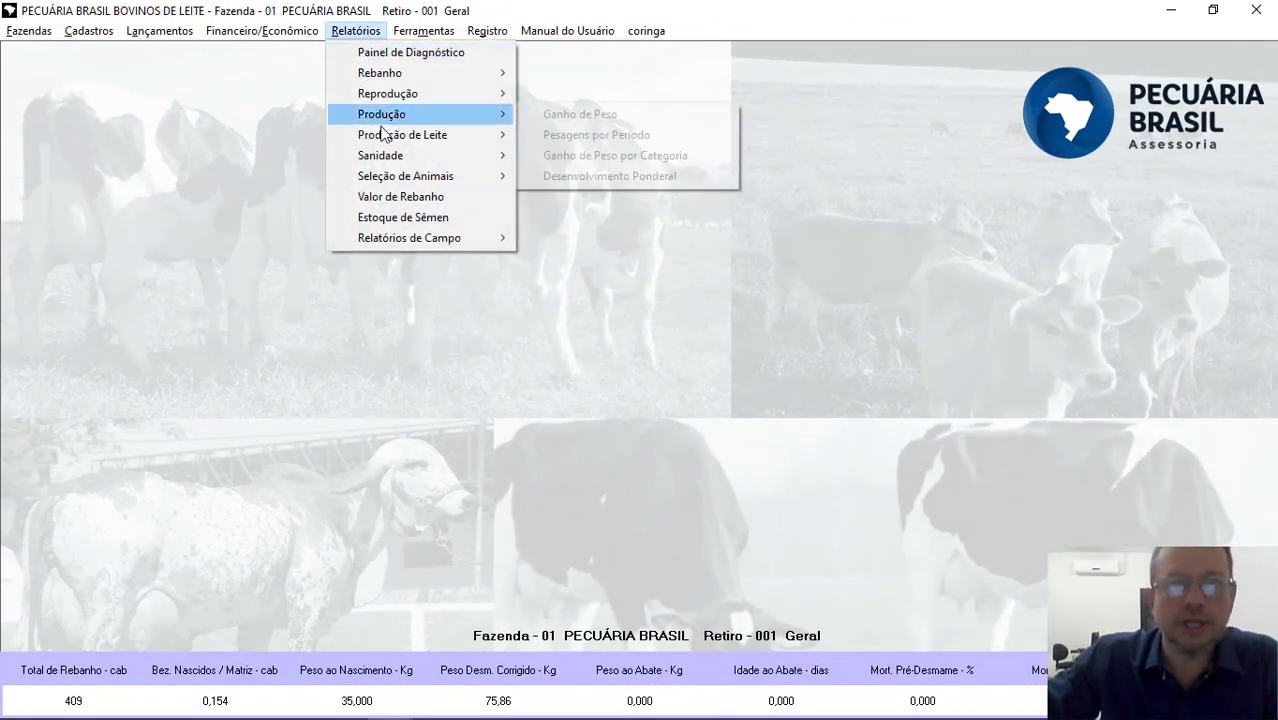
mouse_move(395, 139)
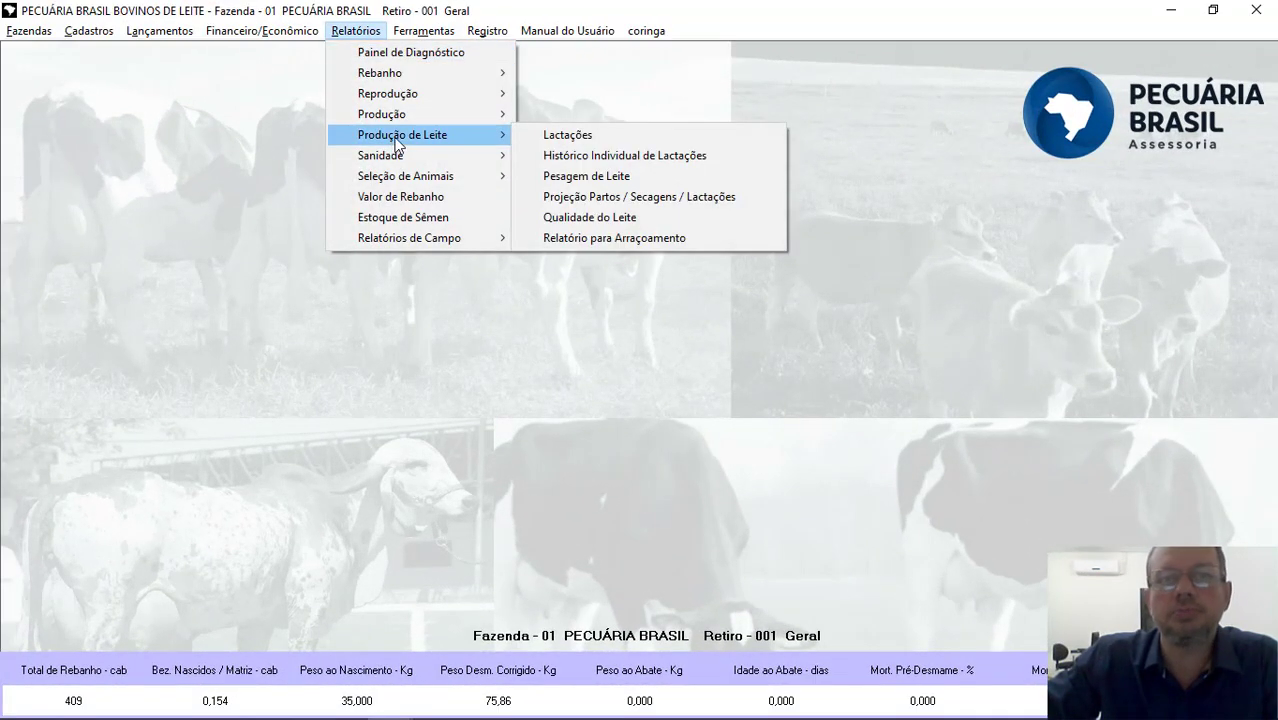
left_click(693, 238)
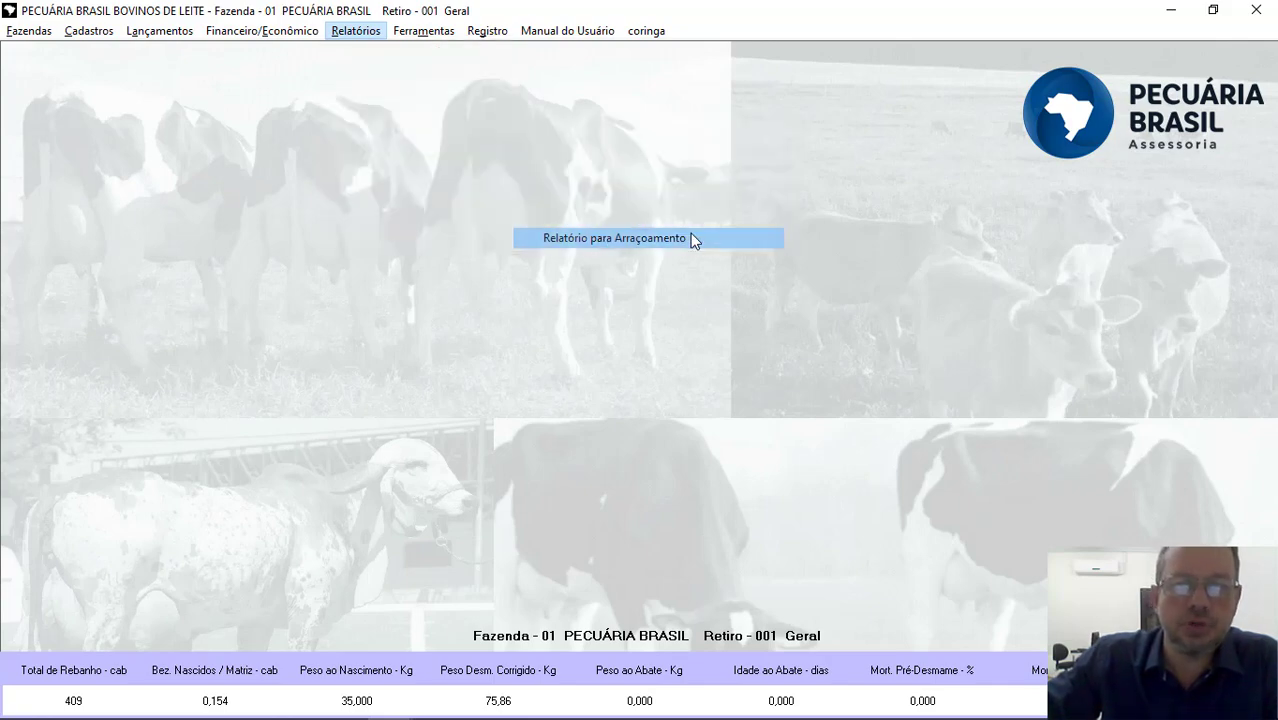
Step: Calculate the cow list sorted by Número for 04/11/21, using 60 days for drying off before calving
left_click(280, 101)
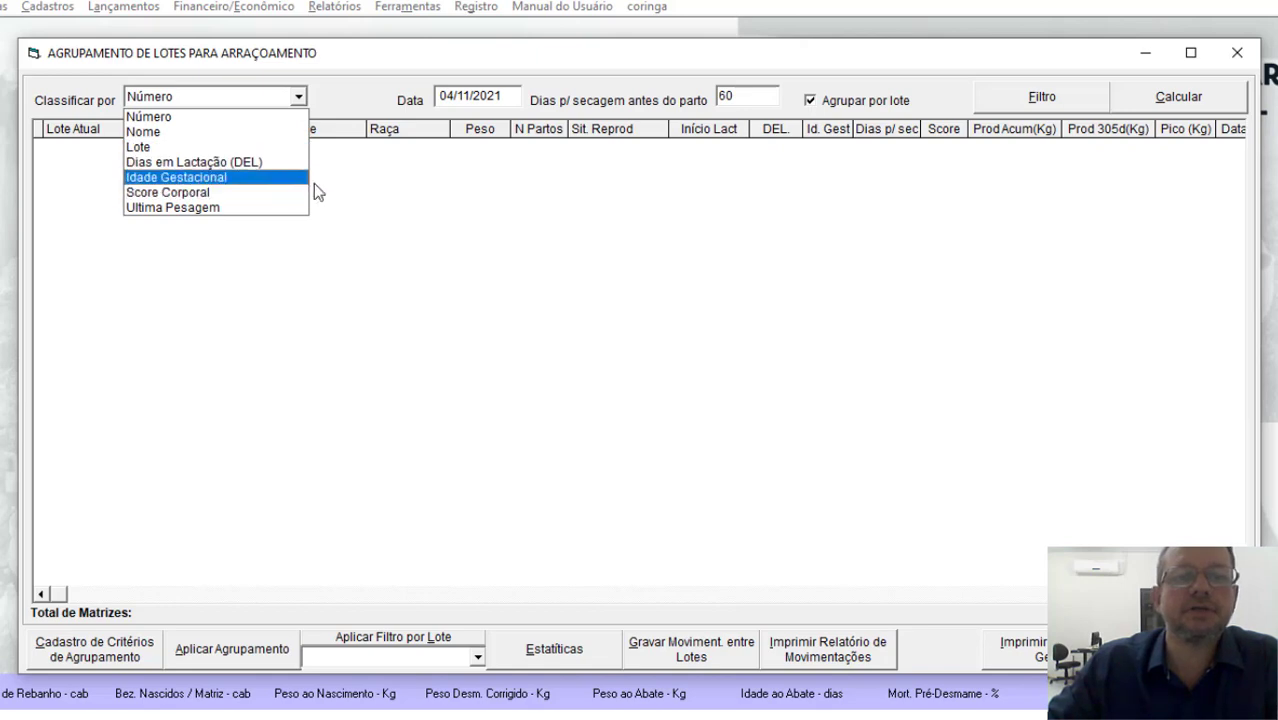
left_click(428, 176)
double_click(471, 99)
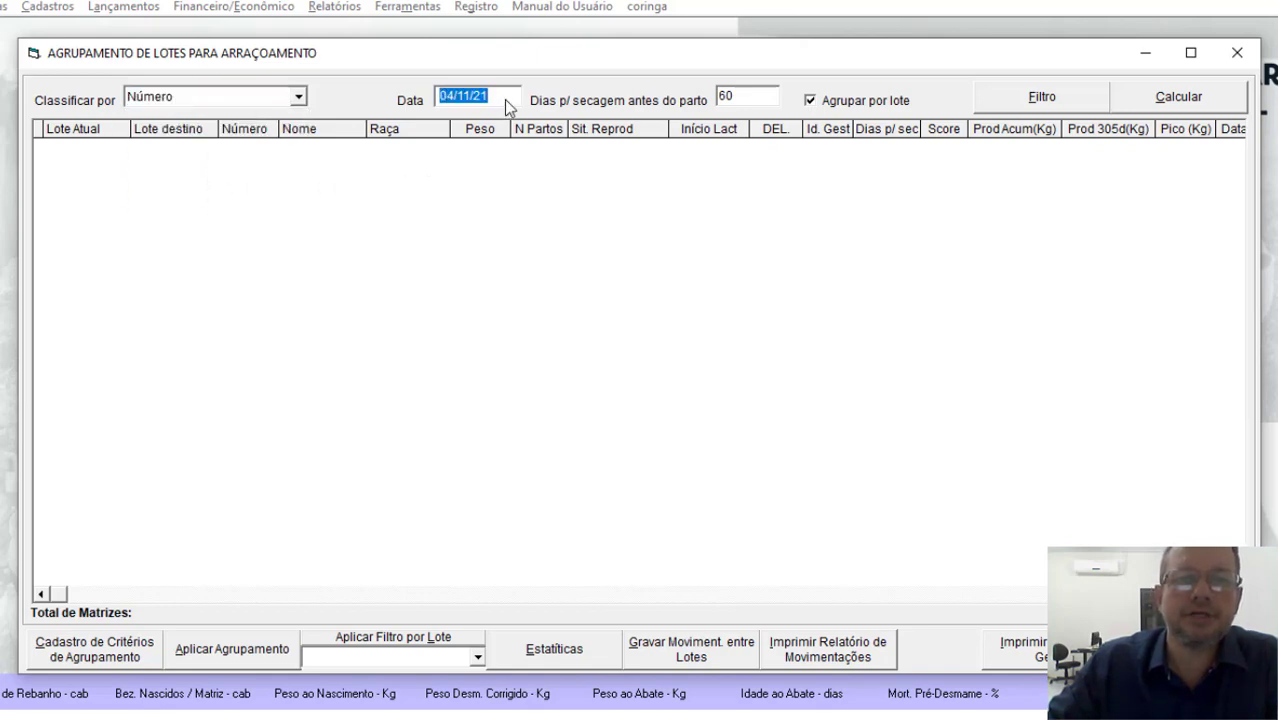
type("04/11/21")
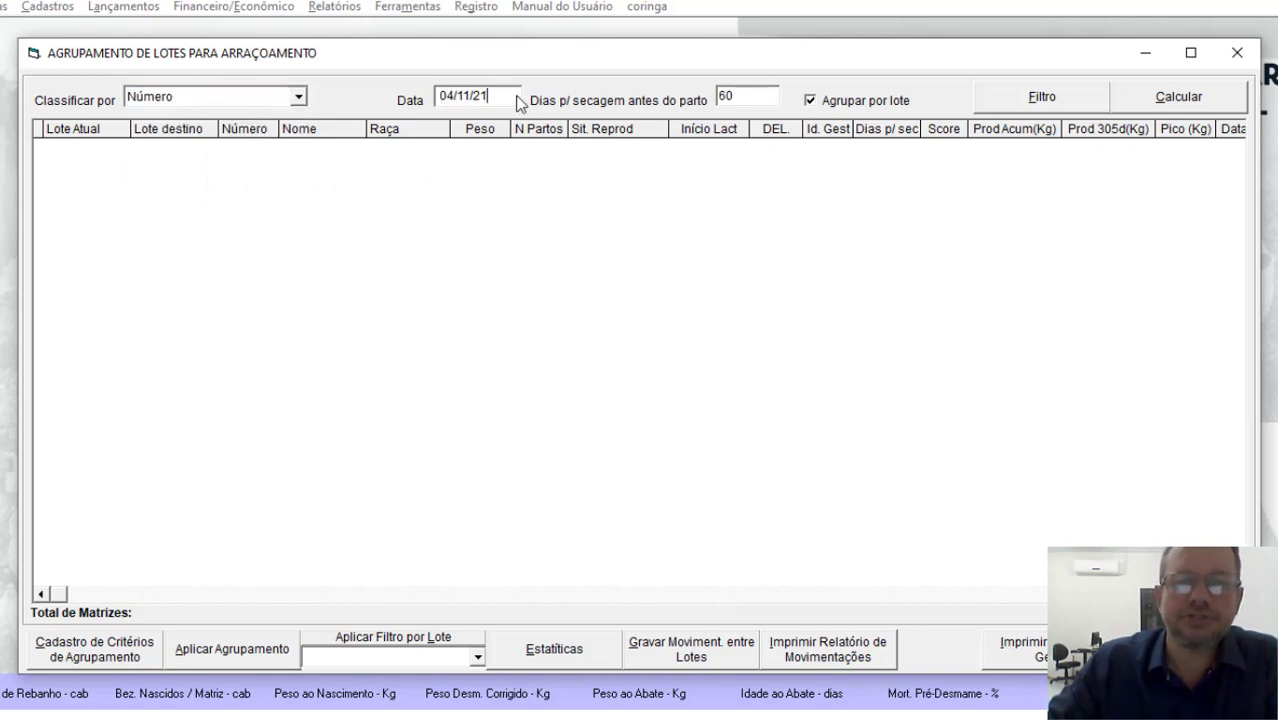
left_click(744, 93)
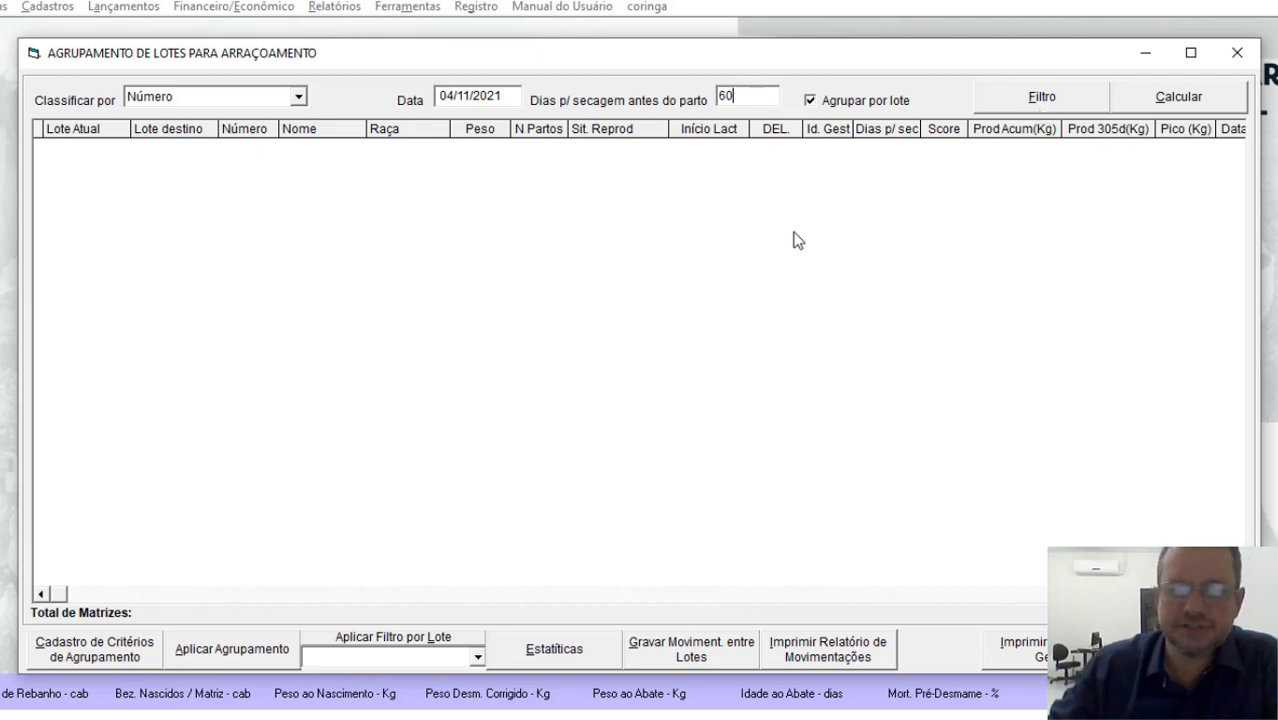
left_click(1169, 102)
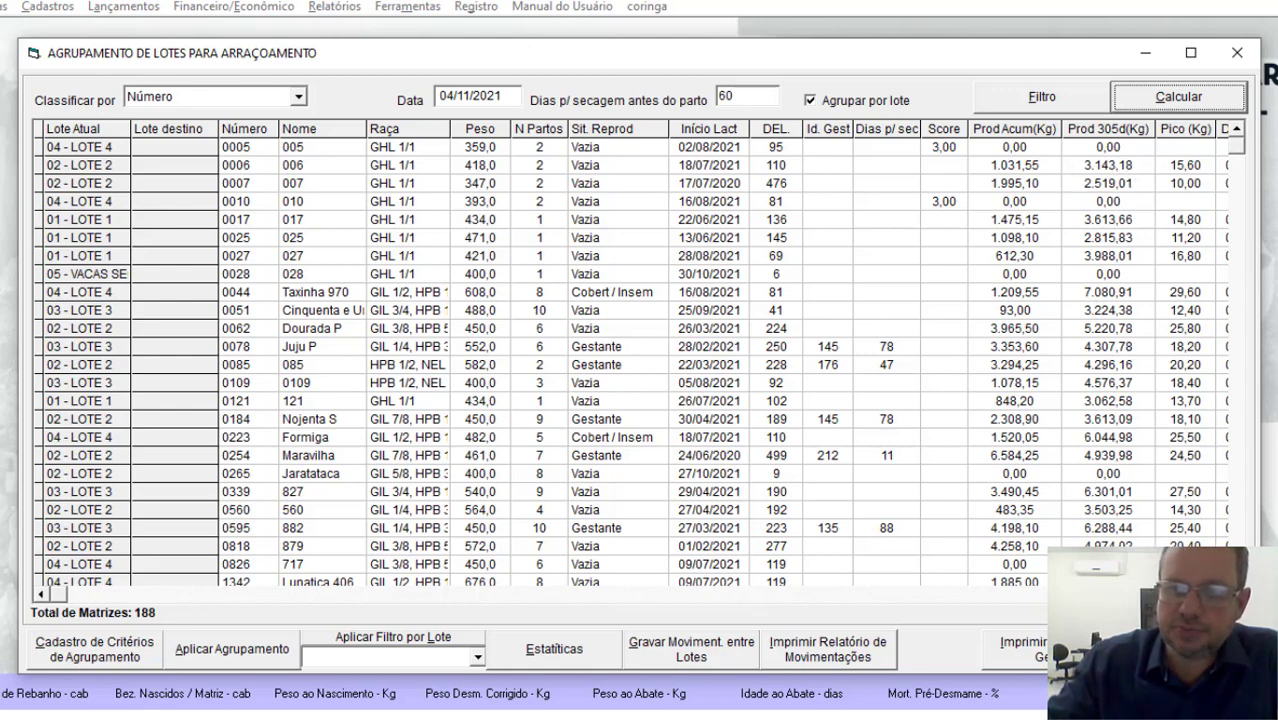
scroll(1017, 145, "right", 2)
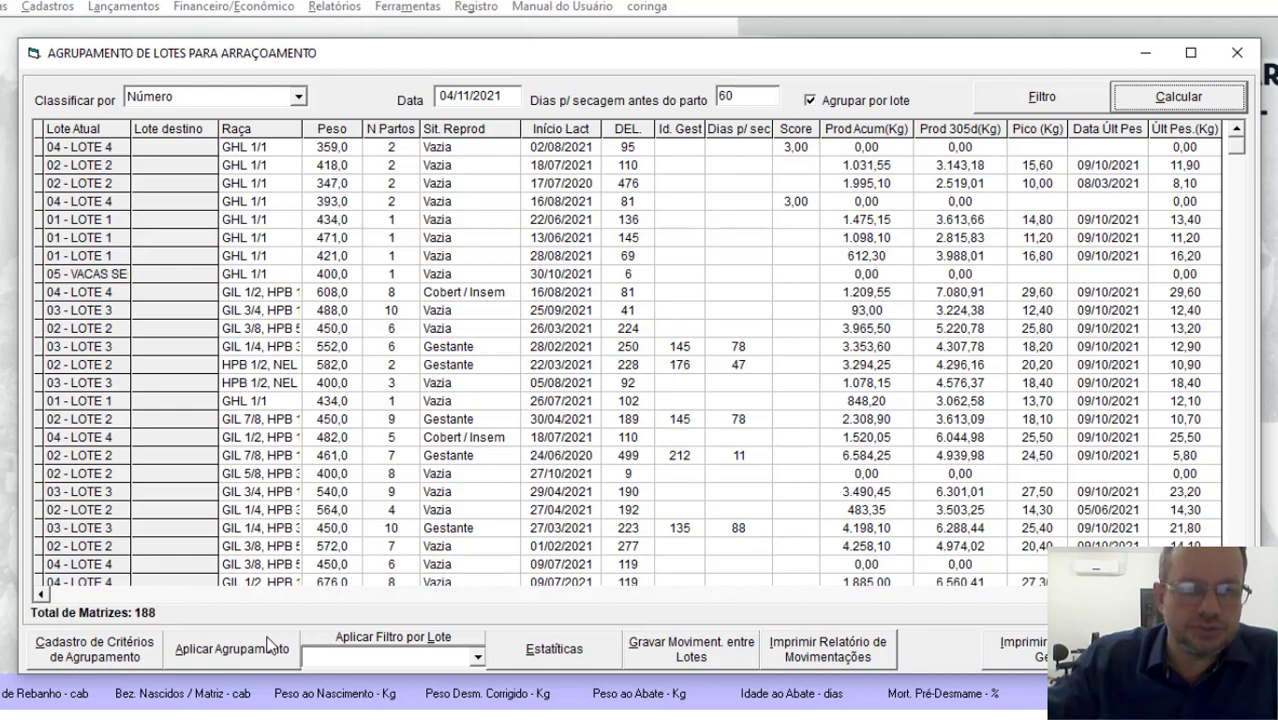
Step: Open the grouping criteria registration and enable the N° de Partos, DEL and Última Pesagem criteria
left_click(107, 662)
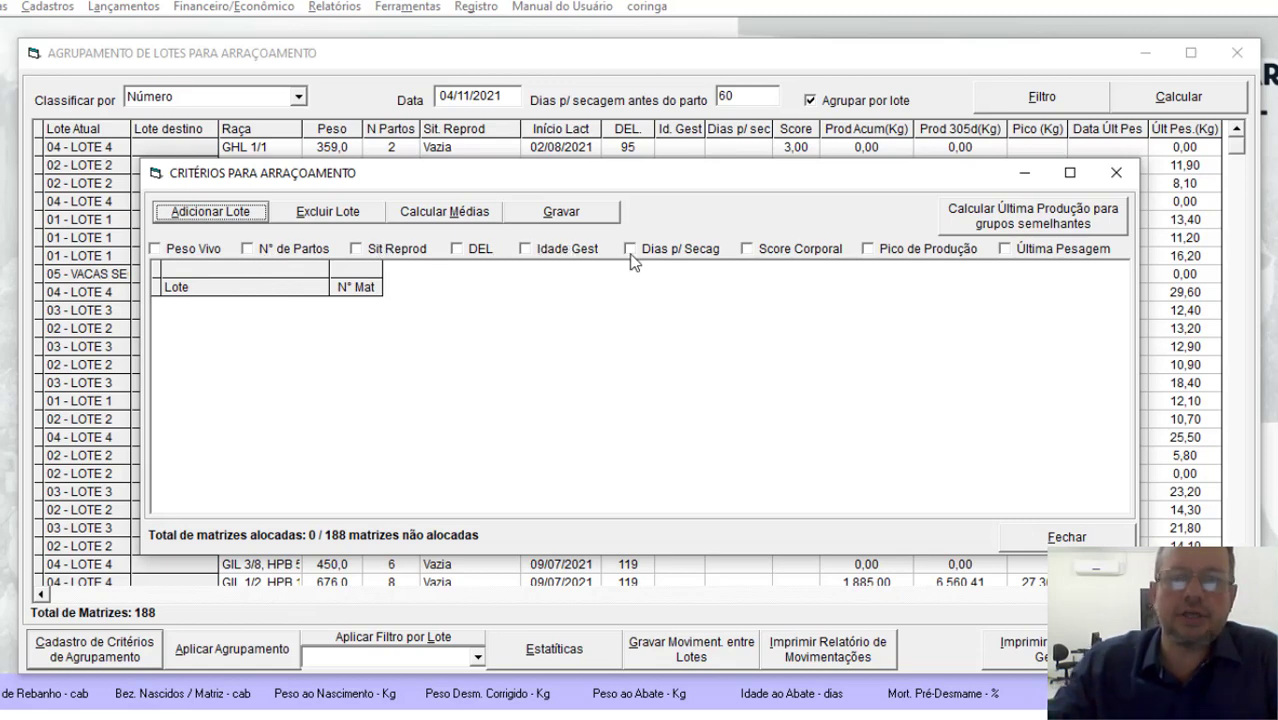
left_click(313, 254)
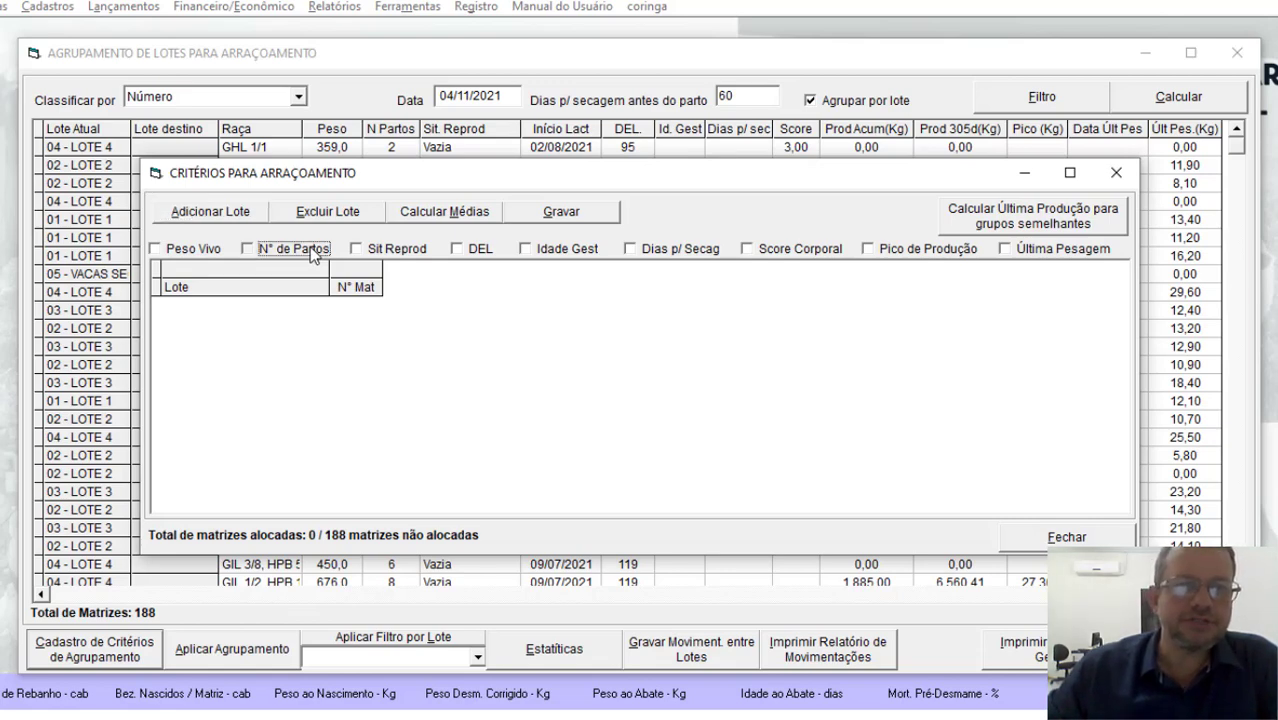
left_click(484, 248)
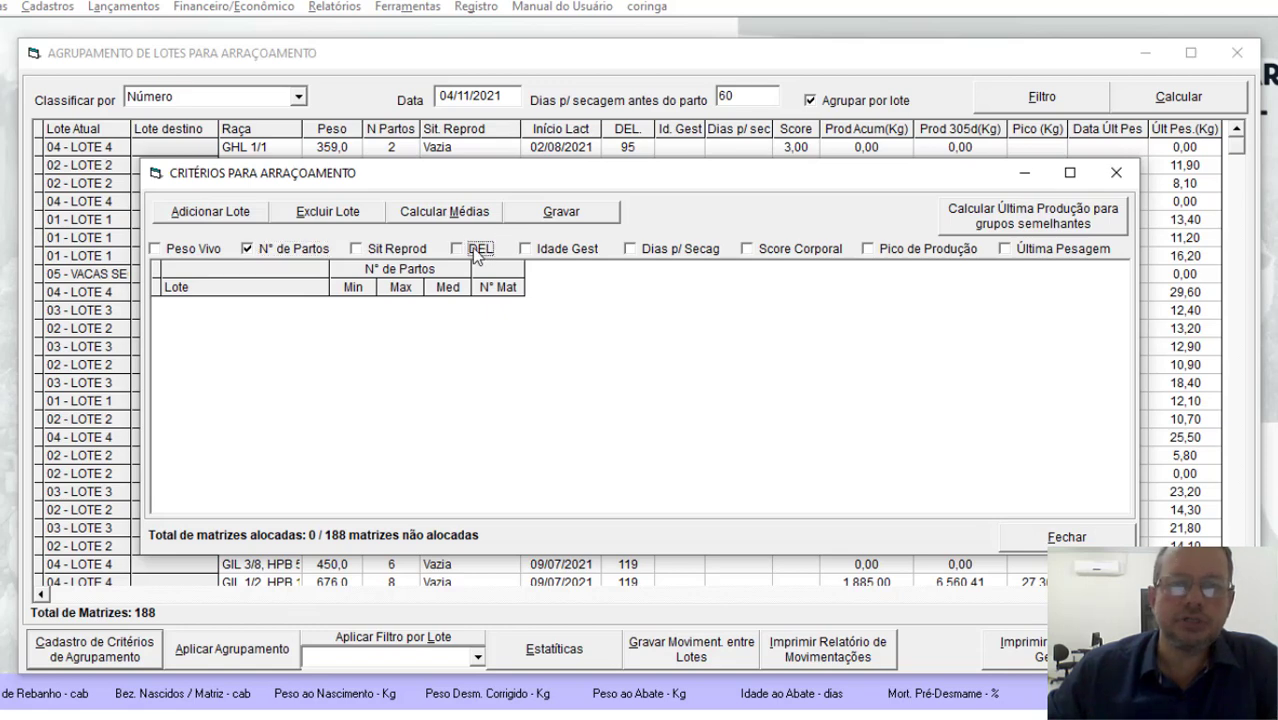
left_click(1045, 249)
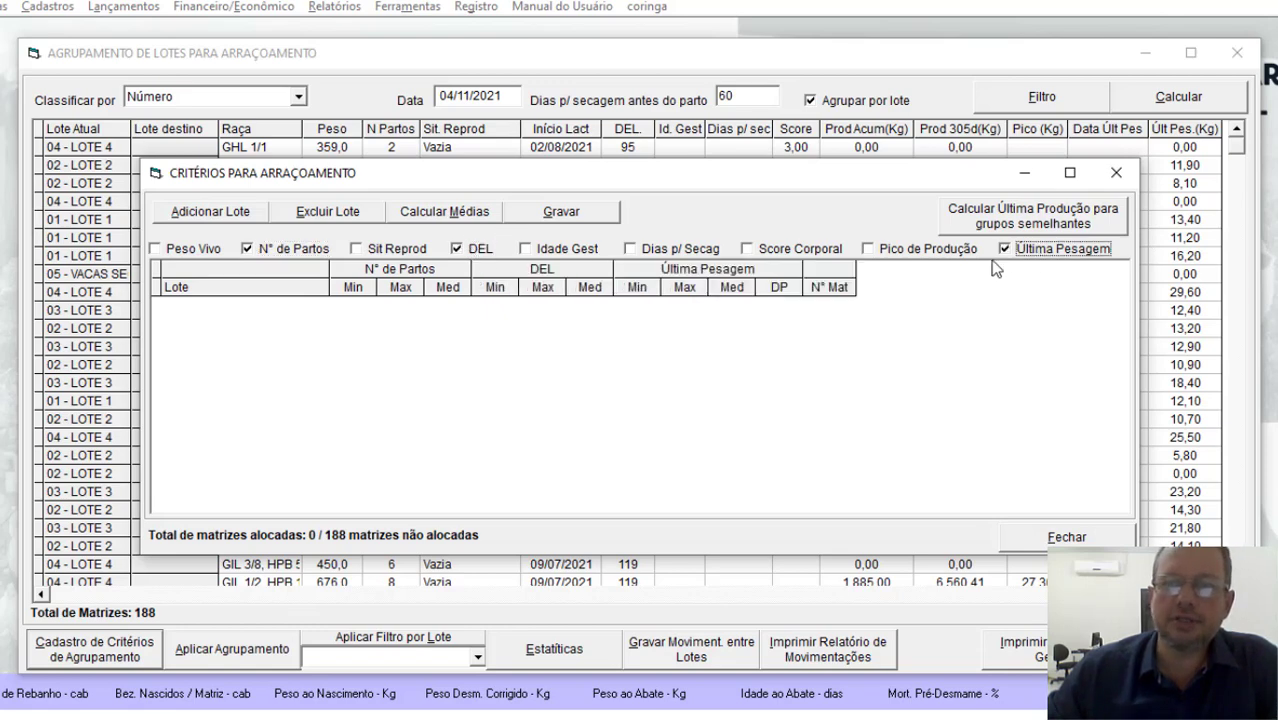
Step: Add four lot rows to the criteria table and assign 01 - LOTE 1 and 02 - LOTE 2 to the first two
left_click(212, 214)
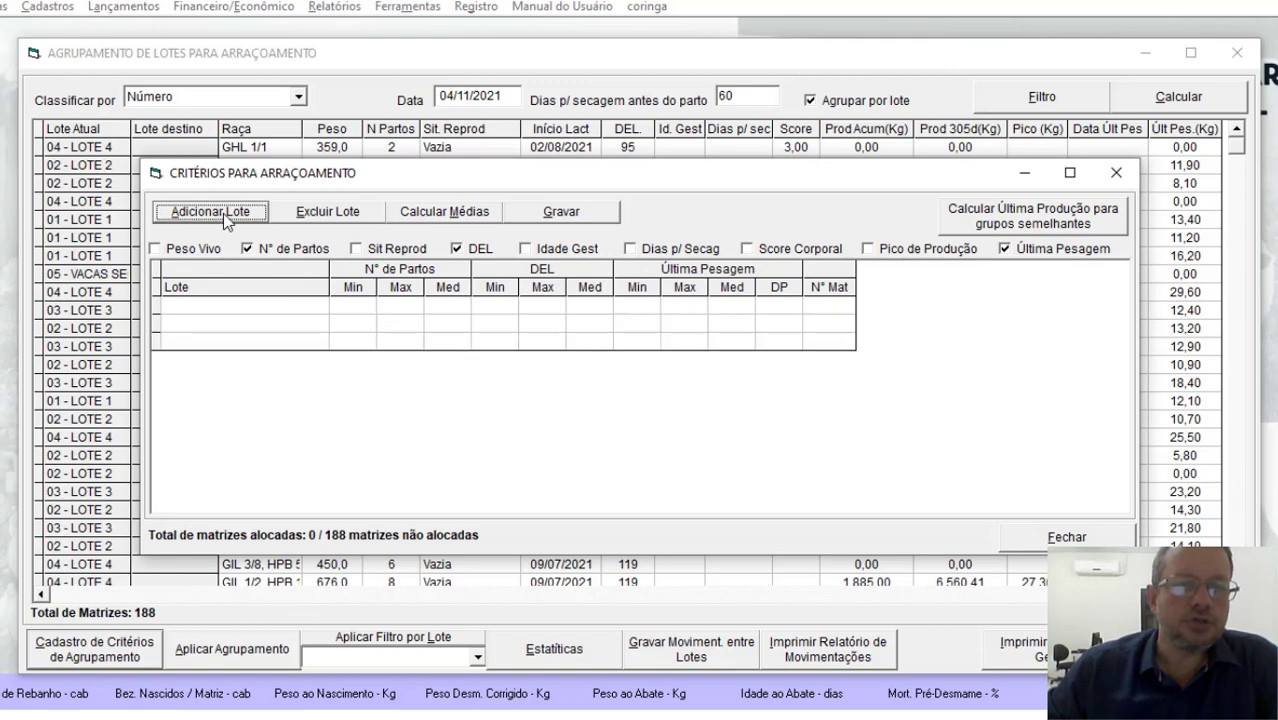
left_click(320, 308)
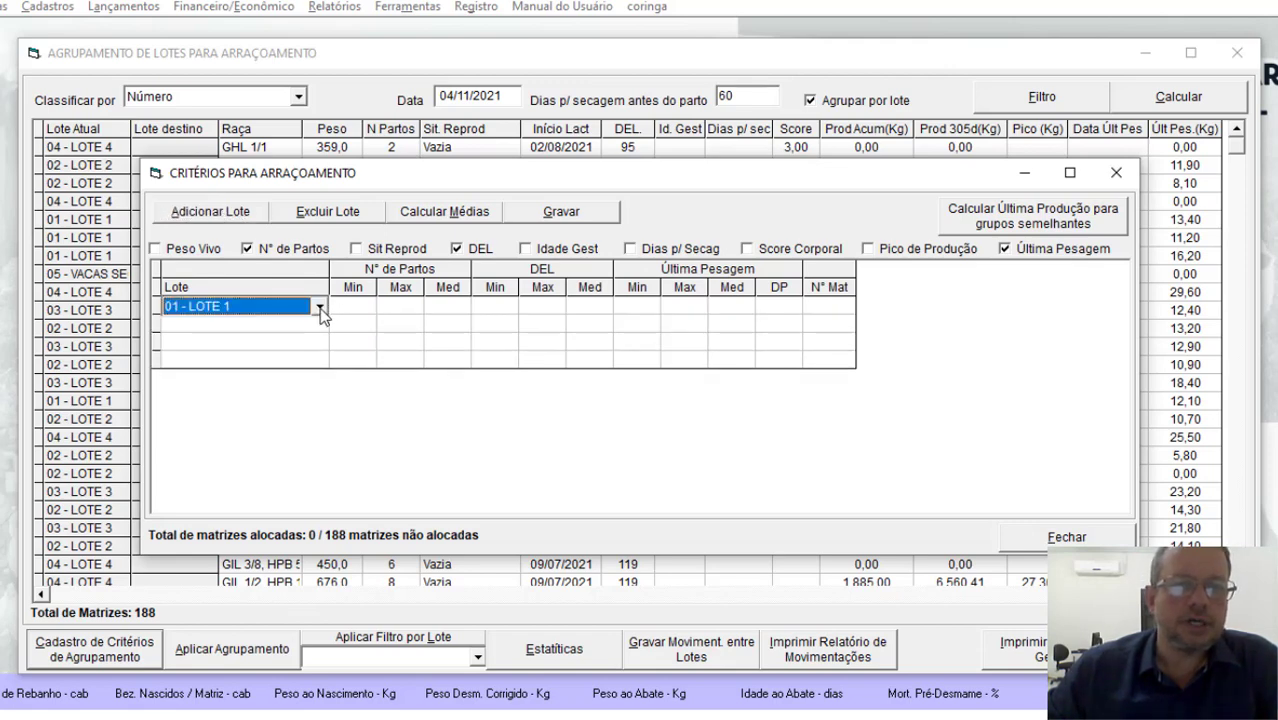
left_click(320, 309)
left_click(309, 327)
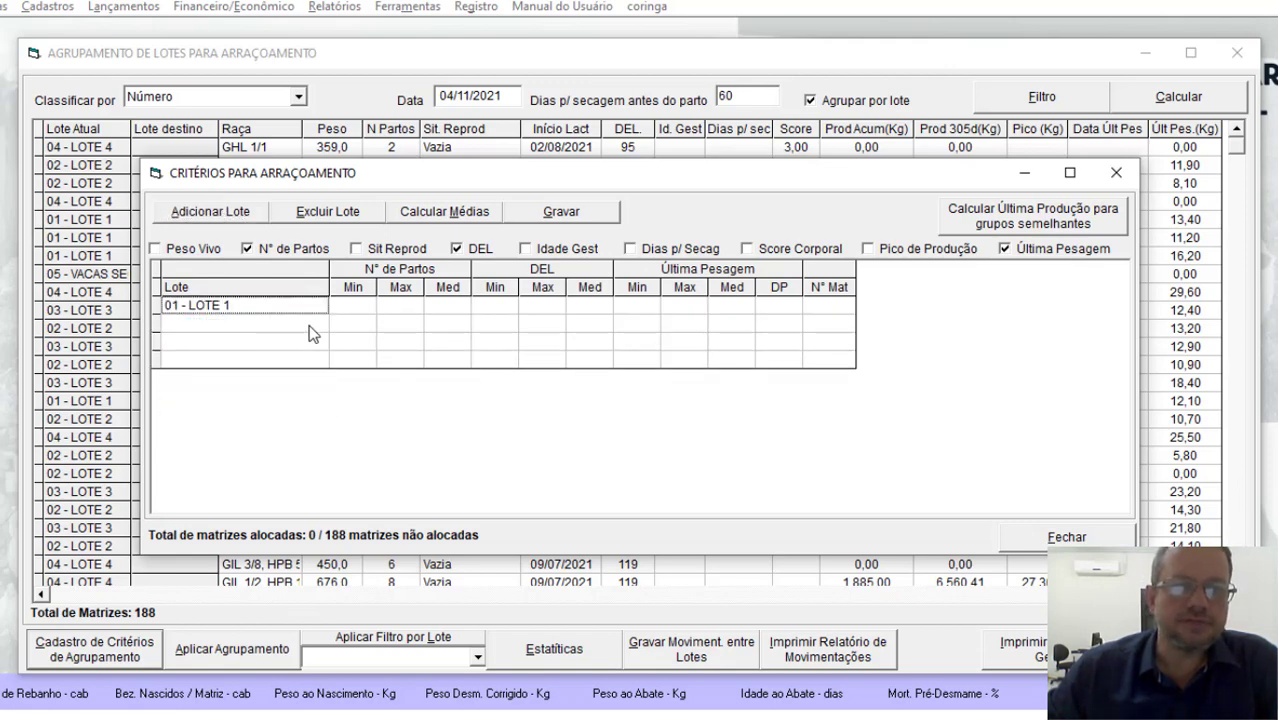
left_click(309, 324)
left_click(320, 323)
left_click(285, 355)
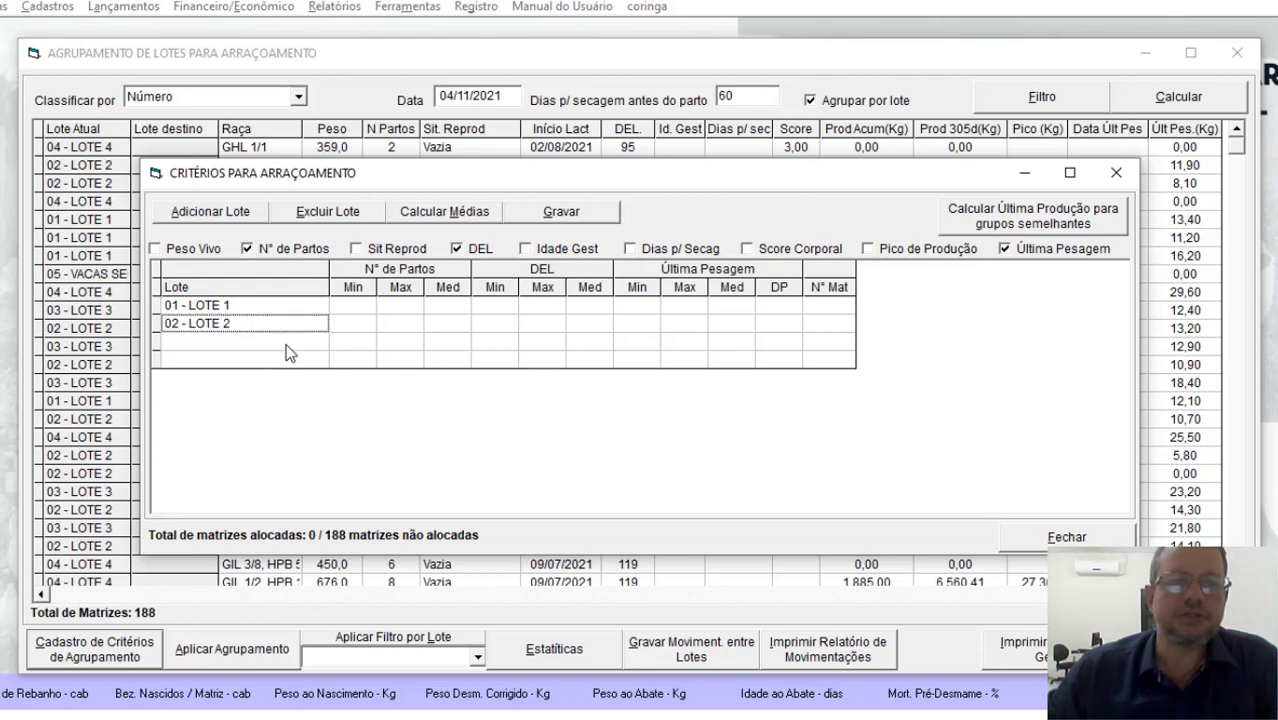
Step: Assign 03 - LOTE 3 and 04 - LOTE 4 to the third and fourth rows of the criteria table
left_click(317, 339)
left_click(319, 342)
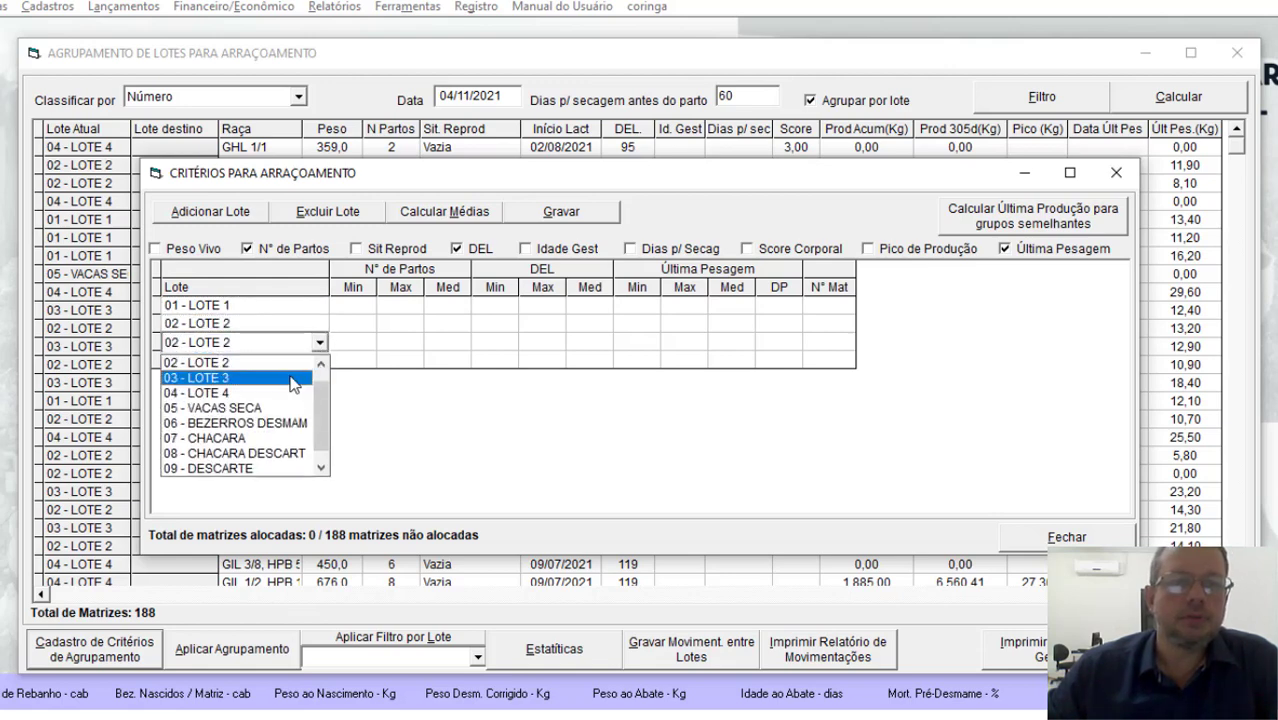
left_click(293, 380)
left_click(320, 364)
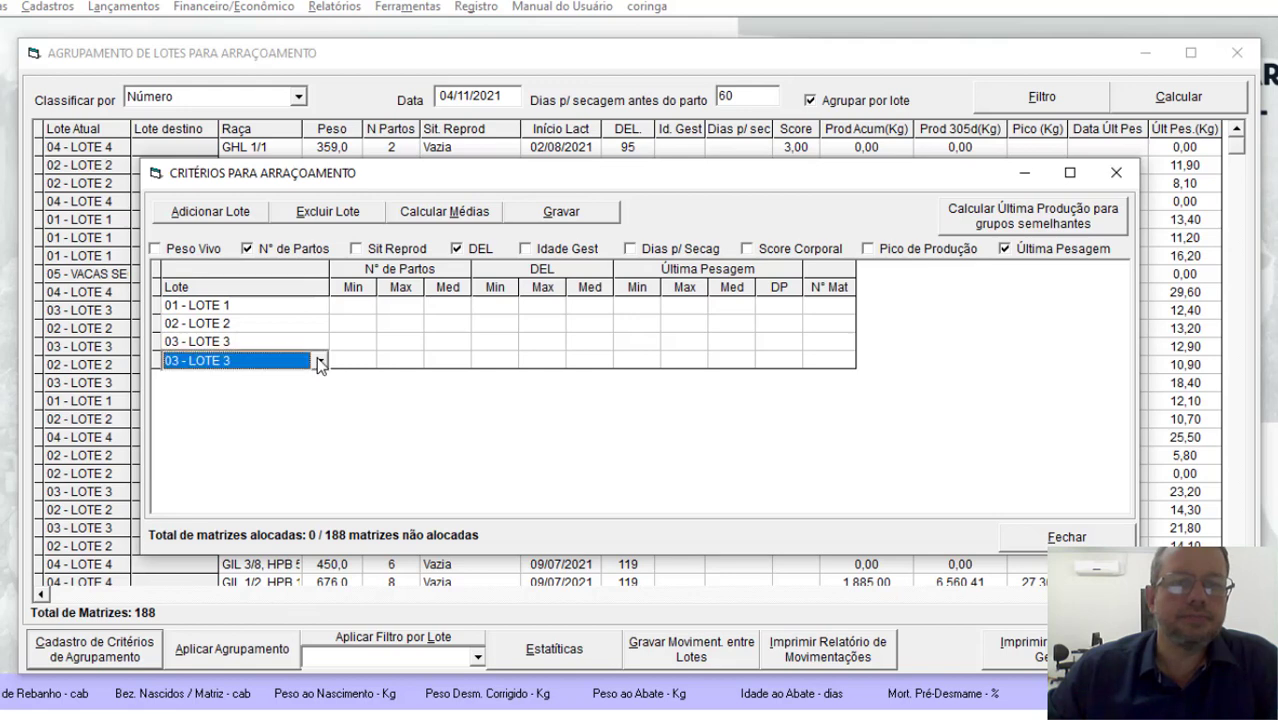
left_click(320, 362)
left_click(300, 392)
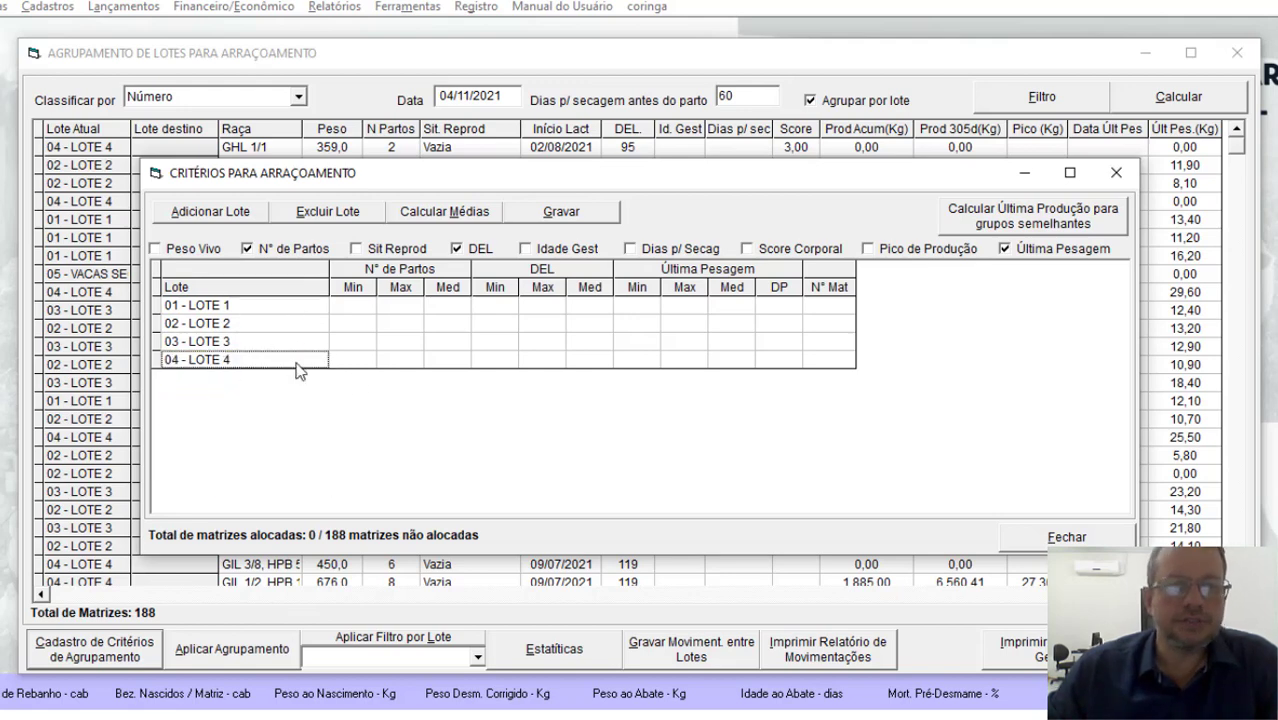
Step: Set the number of calvings to minimum 1 and maximum 1 for LOTE 1, and to minimum 2 for LOTE 2, 3 and 4
left_click(355, 303)
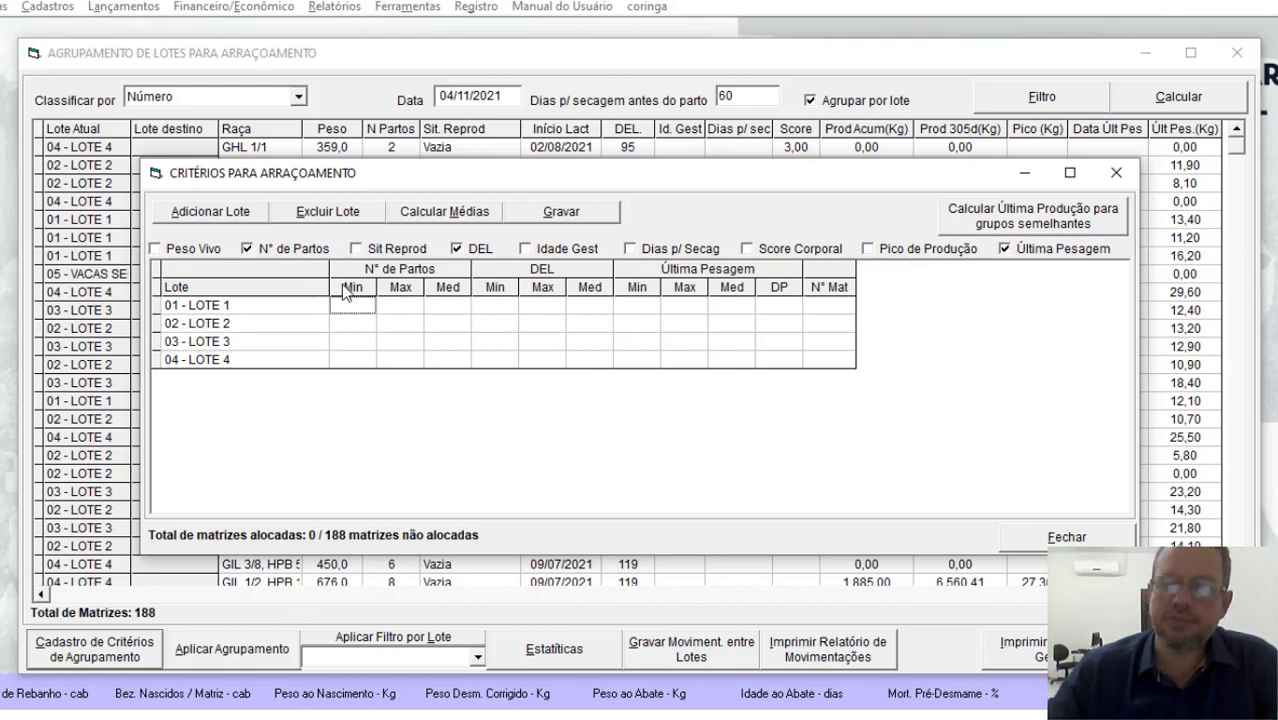
key("Tab")
type("1")
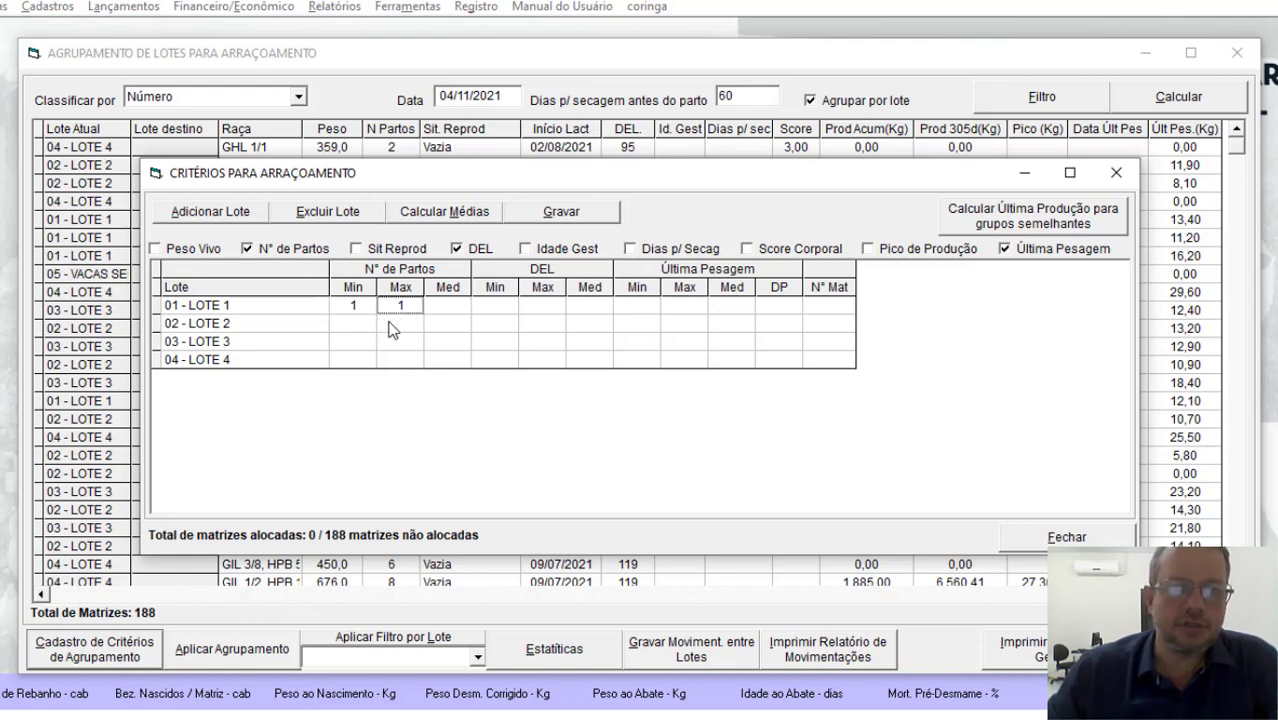
left_click(352, 321)
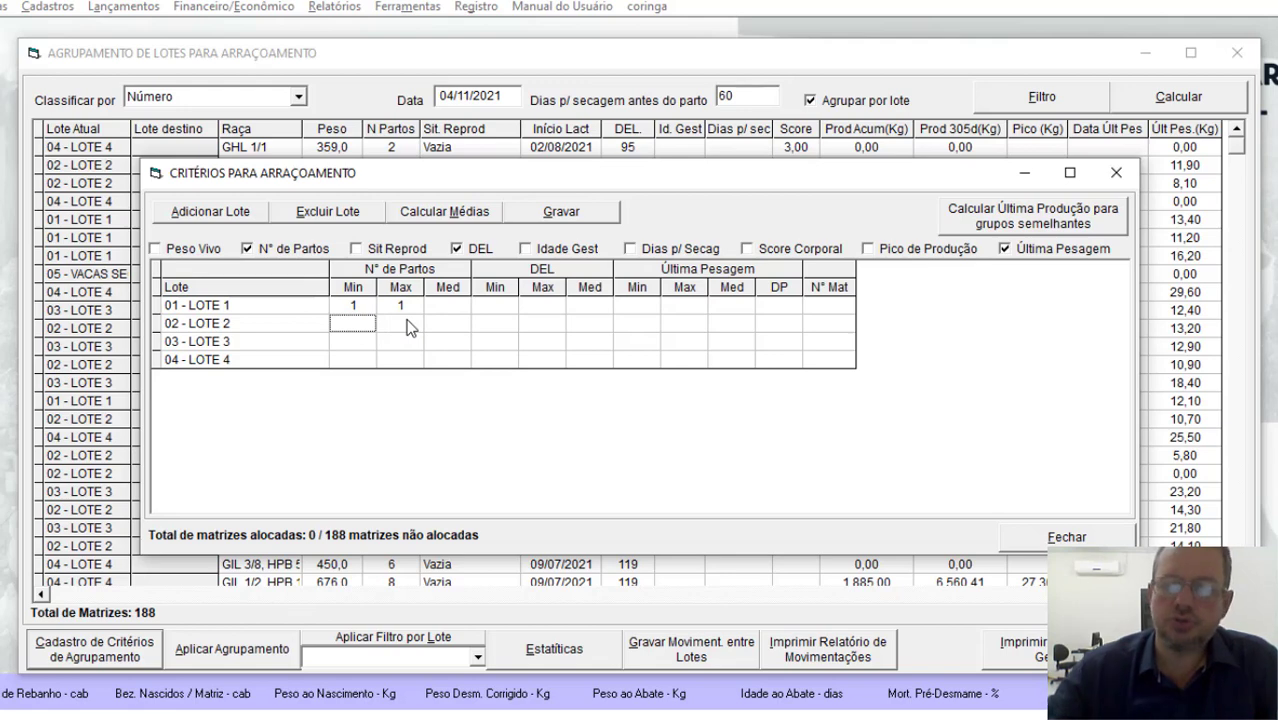
key("Down")
key("Down")
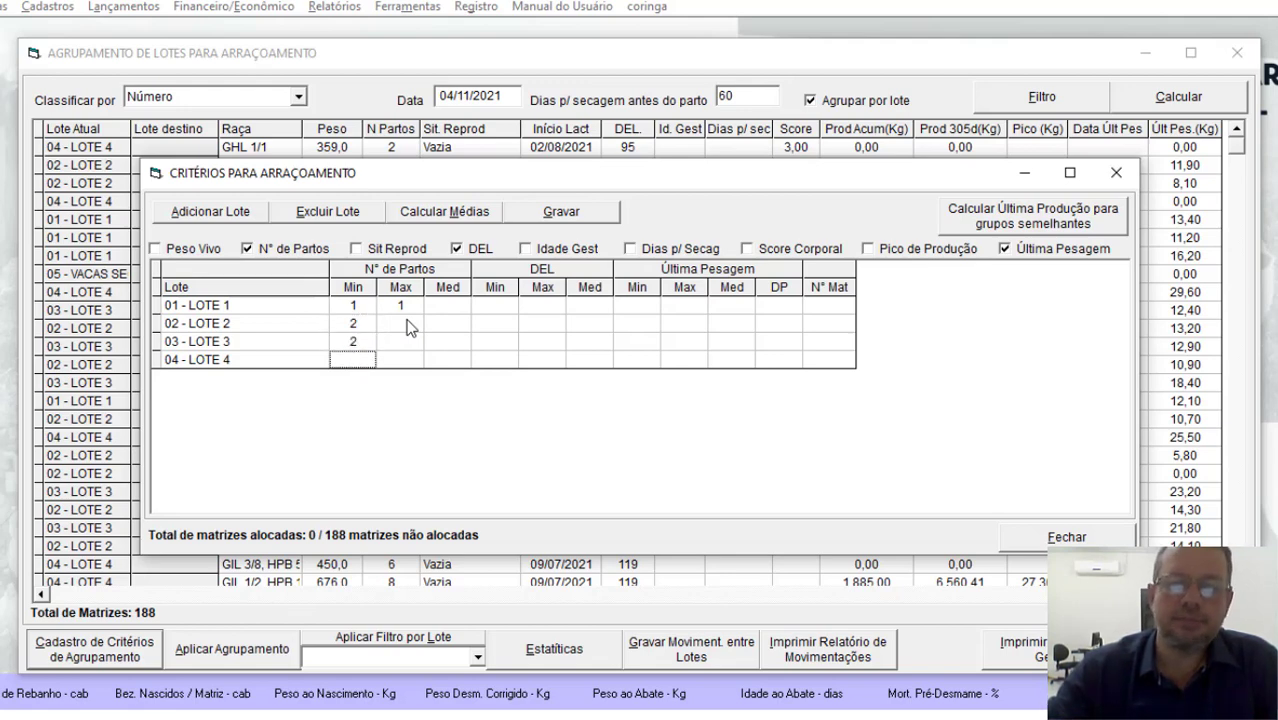
key("Up")
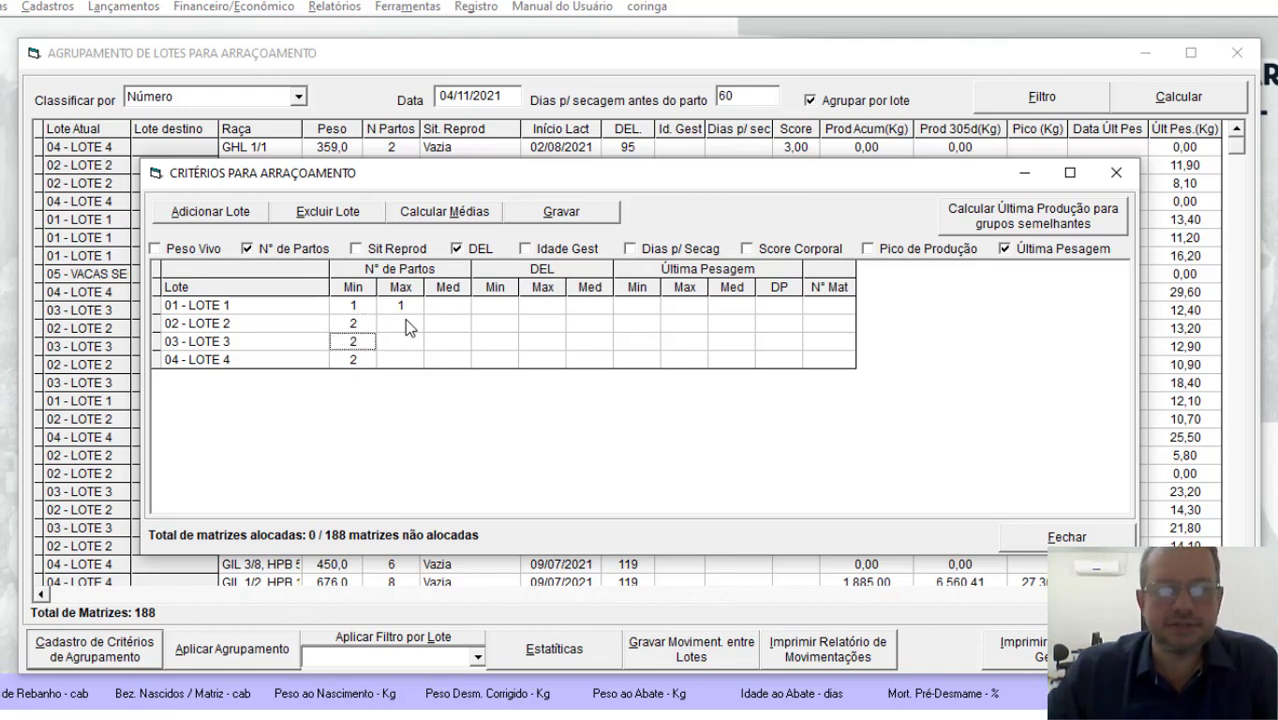
Step: Set the DEL range of LOTE 2 to a minimum of 0 and a maximum of 100
left_click(490, 328)
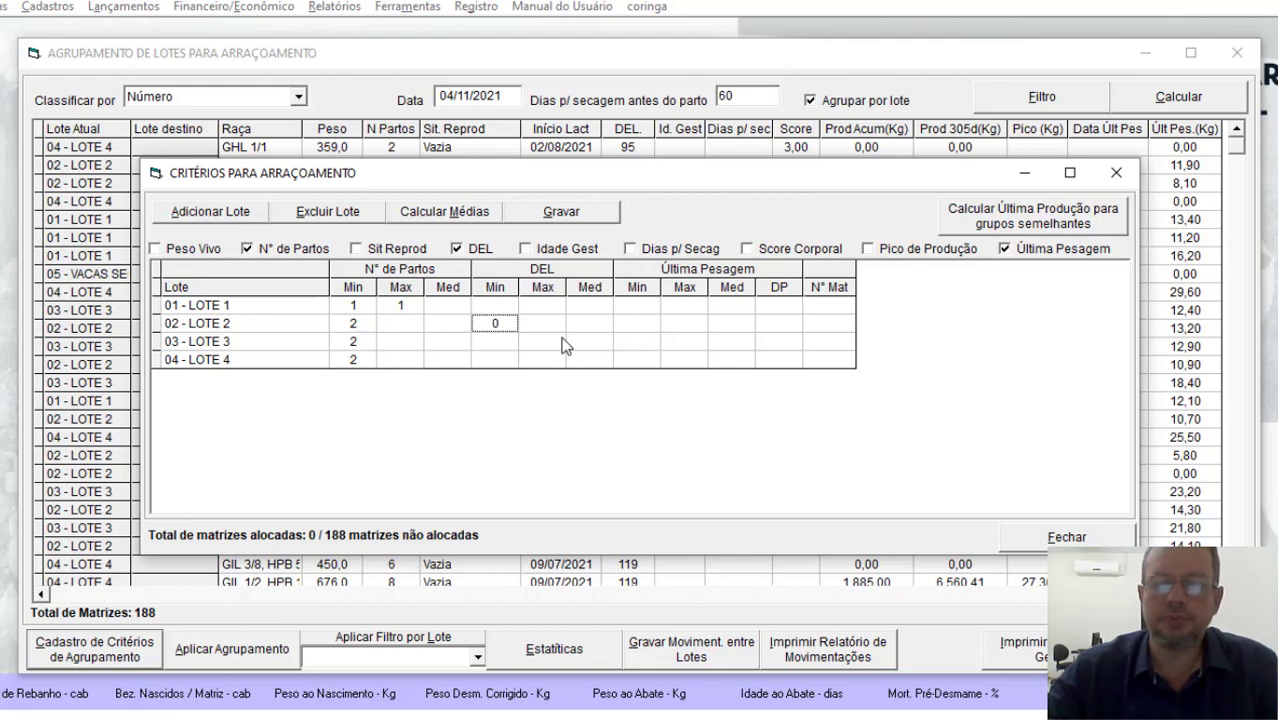
key("Tab")
type("101")
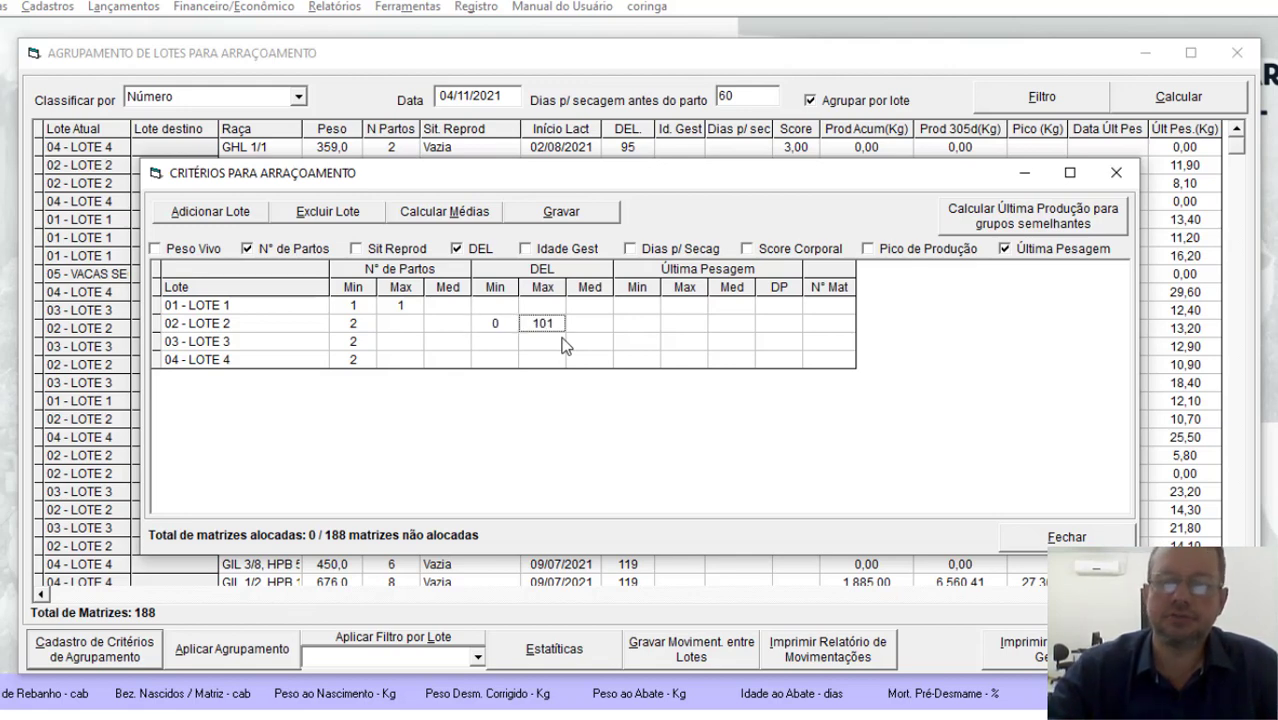
key("Return")
key("Up")
key("Tab")
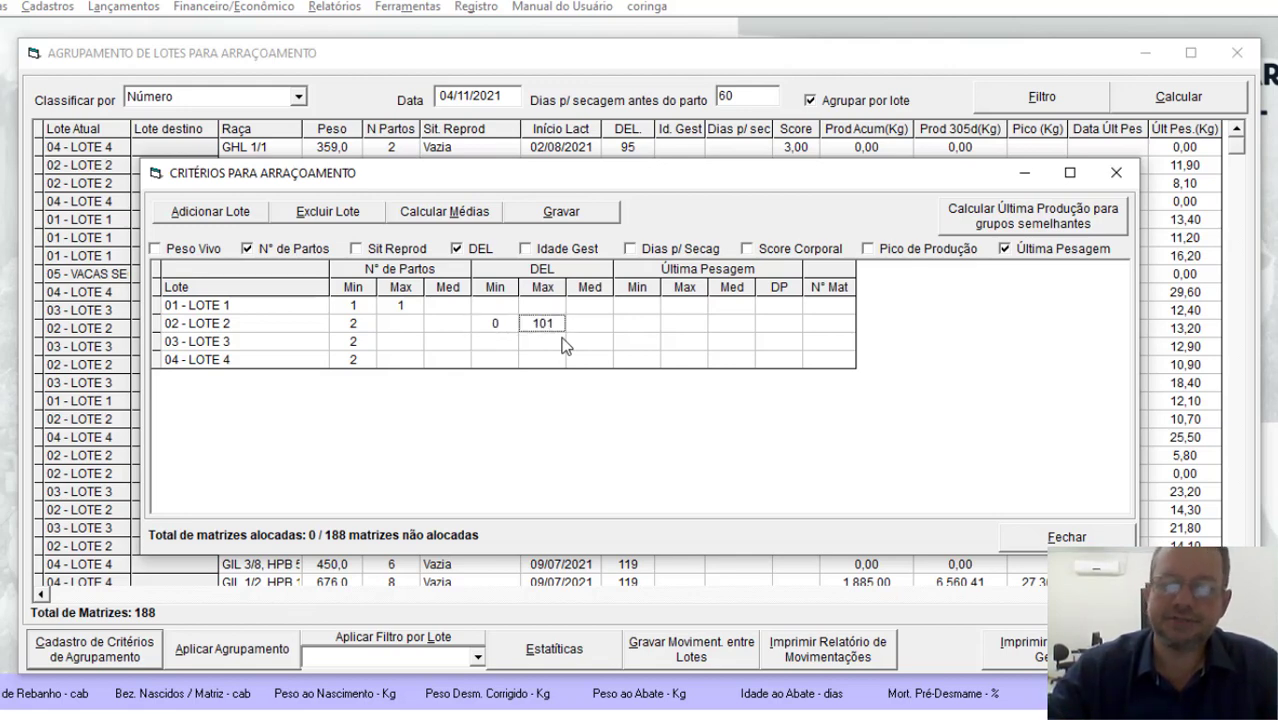
key("BackSpace")
type("0")
key("Return")
Step: Set the DEL range of LOTE 3 to 101–200 and the minimum DEL of LOTE 4 to 201
type("10")
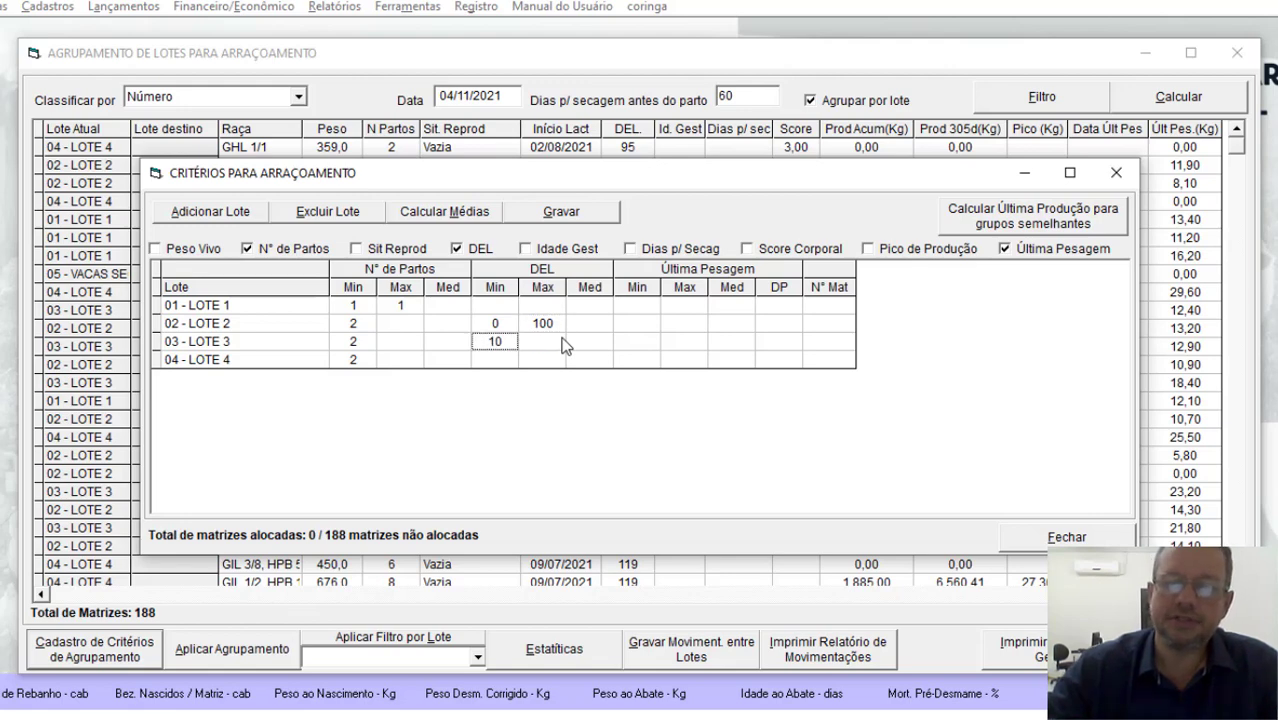
type("1")
key("Return")
type("200")
key("Return")
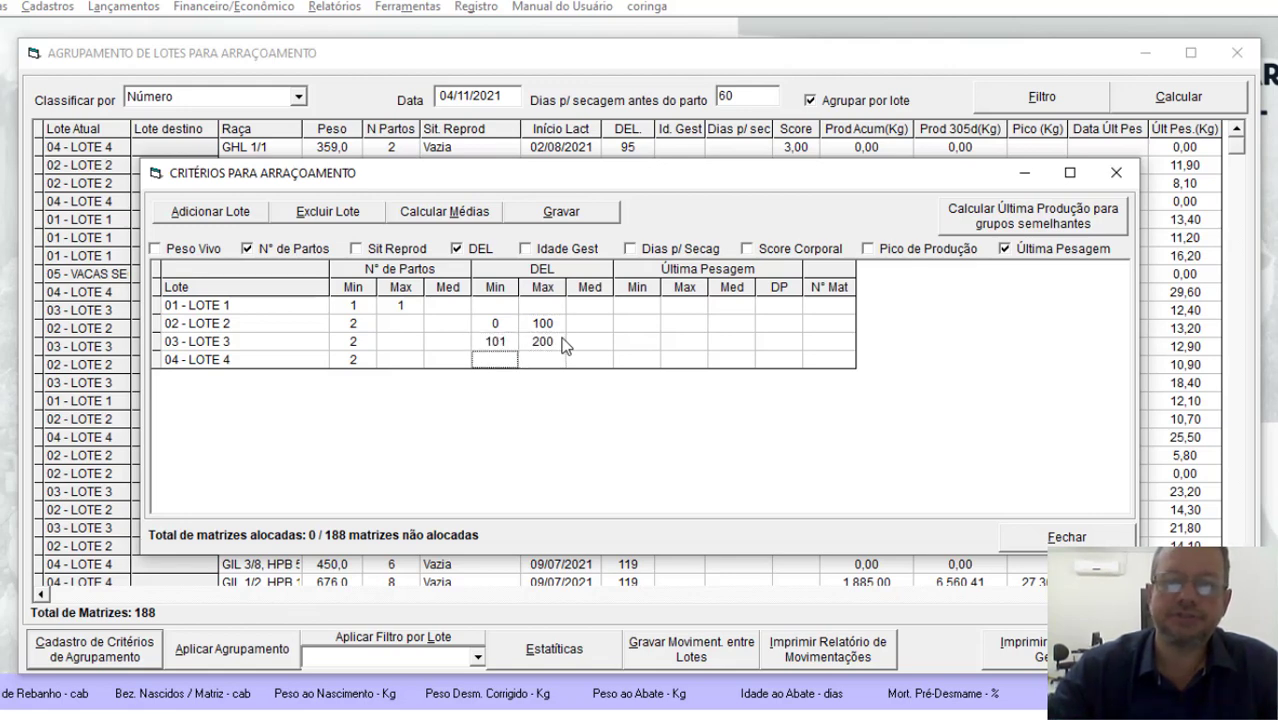
type("201")
key("Return")
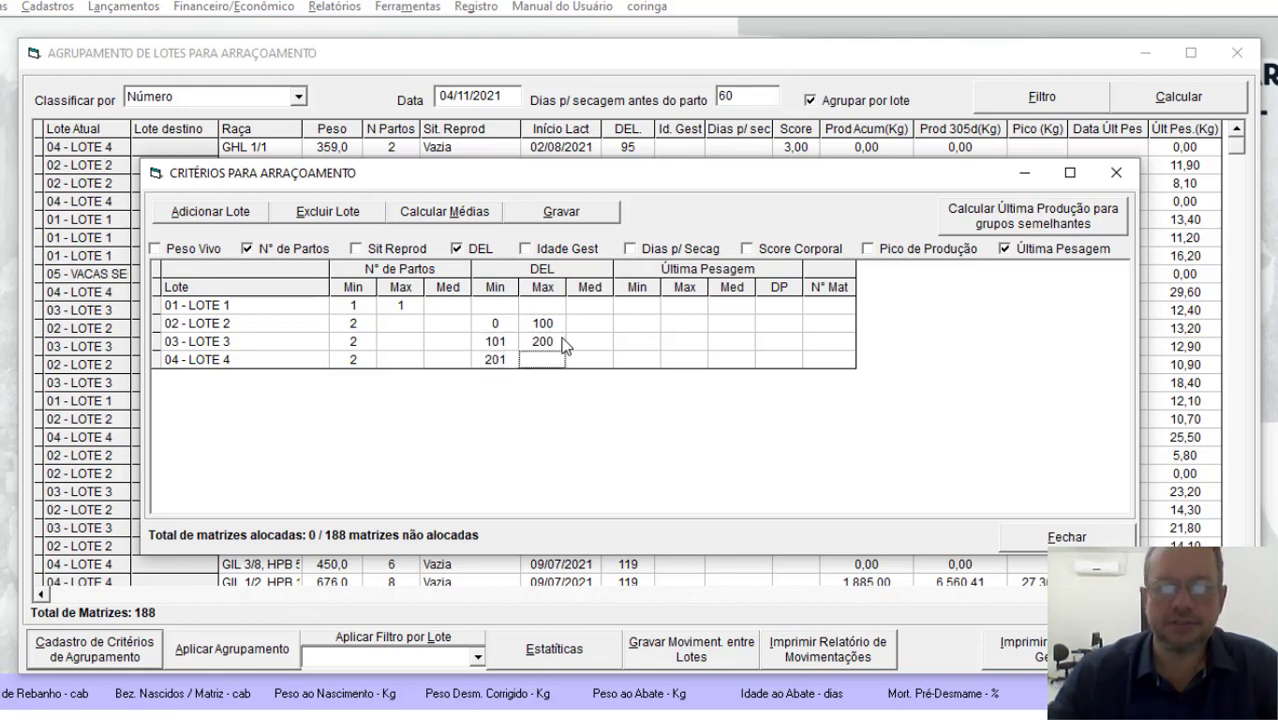
Step: Calculate the averages for the four lots, then save the grouping criteria and close their window
left_click(477, 217)
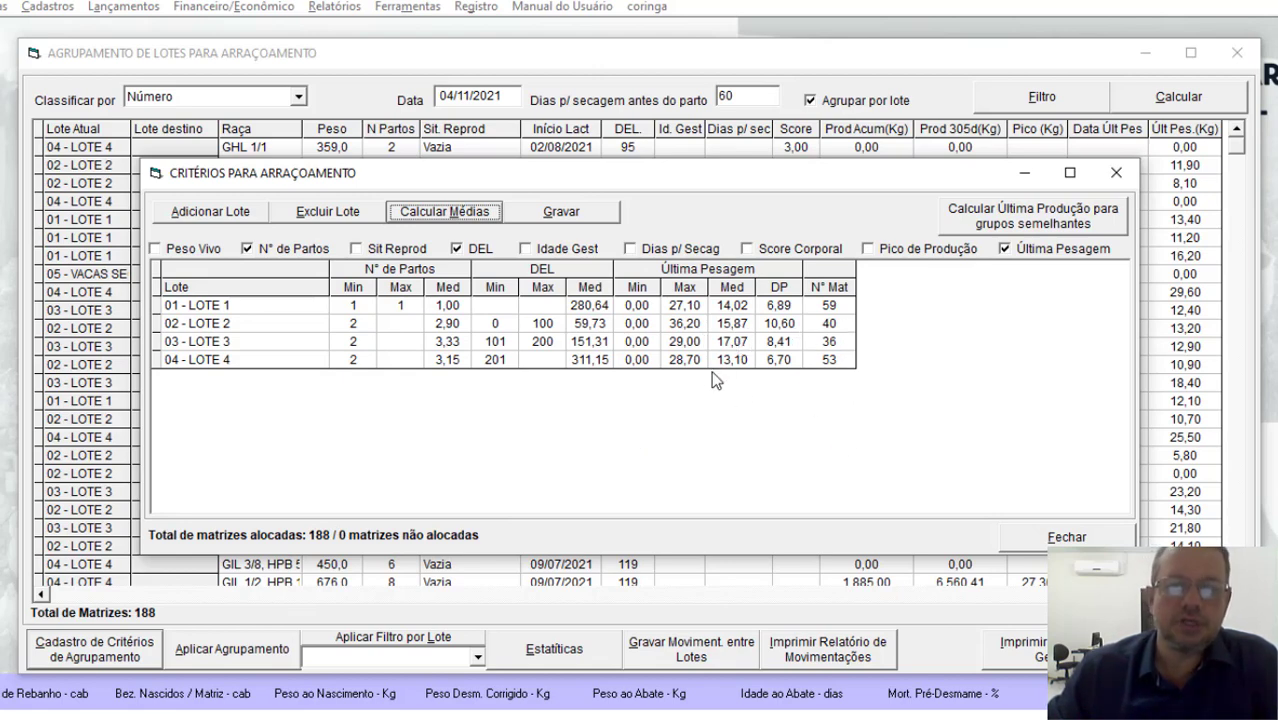
left_click(561, 213)
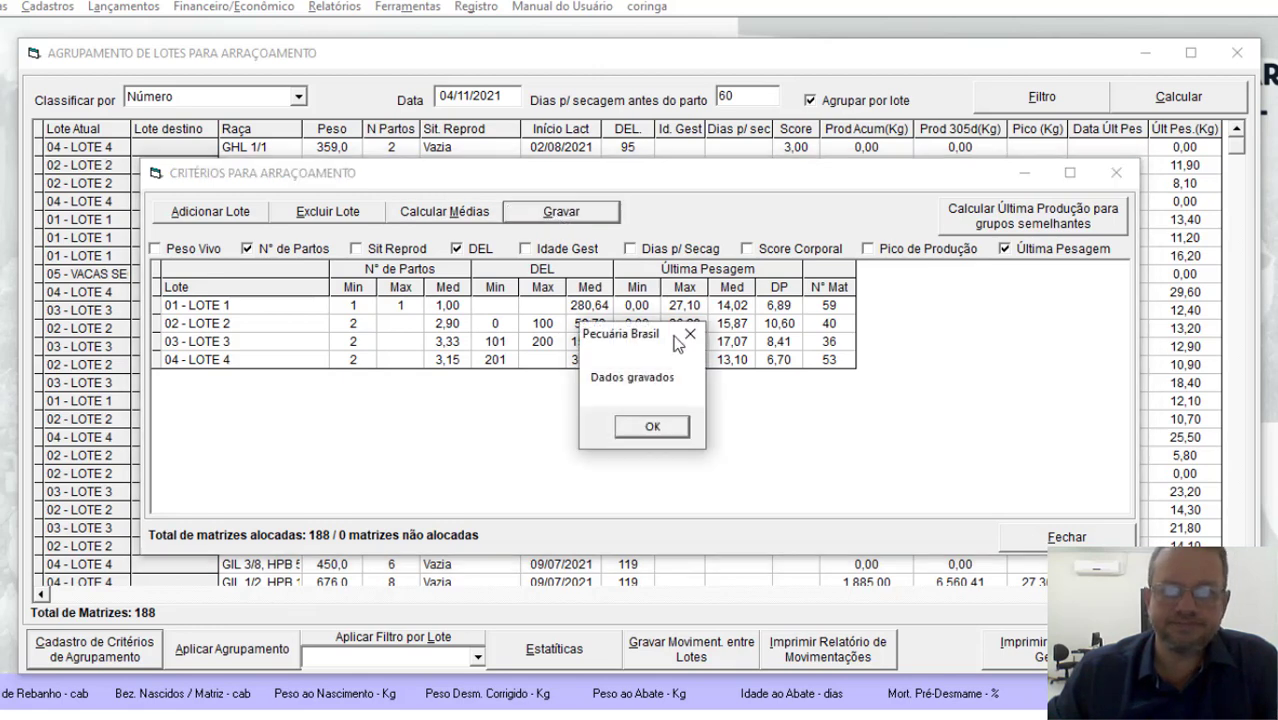
left_click(652, 428)
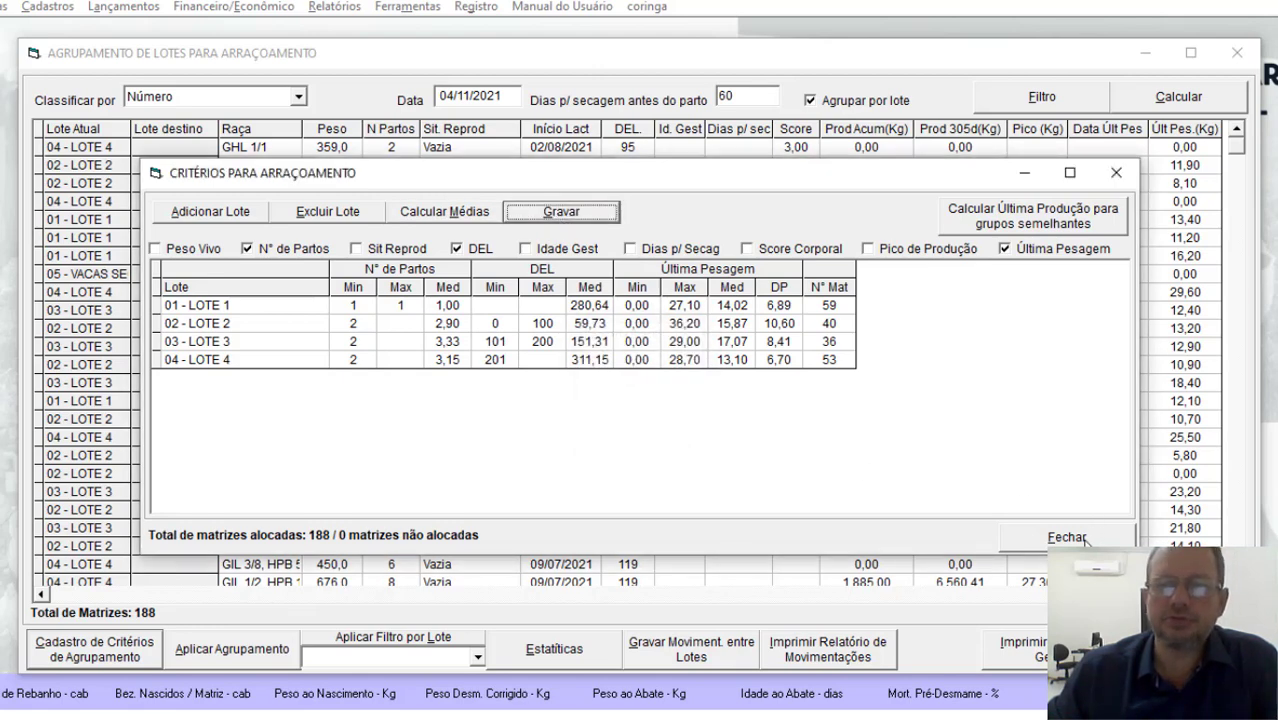
left_click(1066, 537)
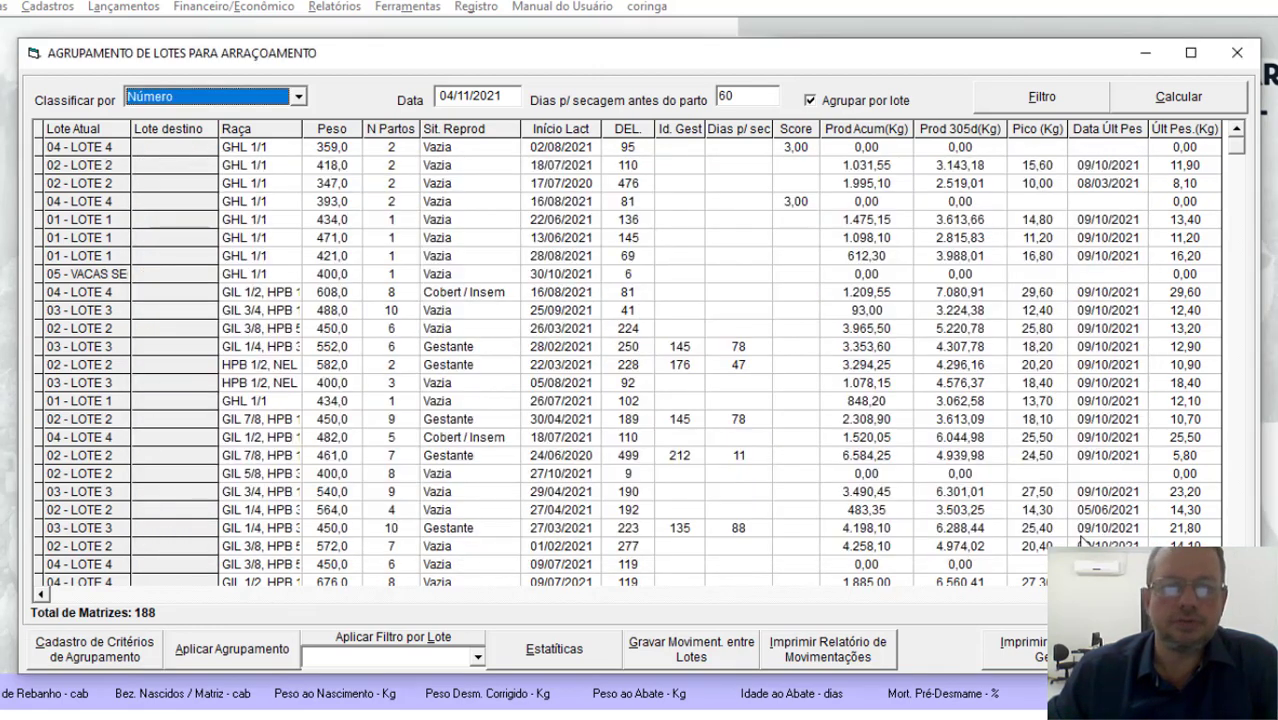
Step: Apply the saved grouping criteria to the cows, then recalculate the list to compare current and destination lots
left_click(262, 660)
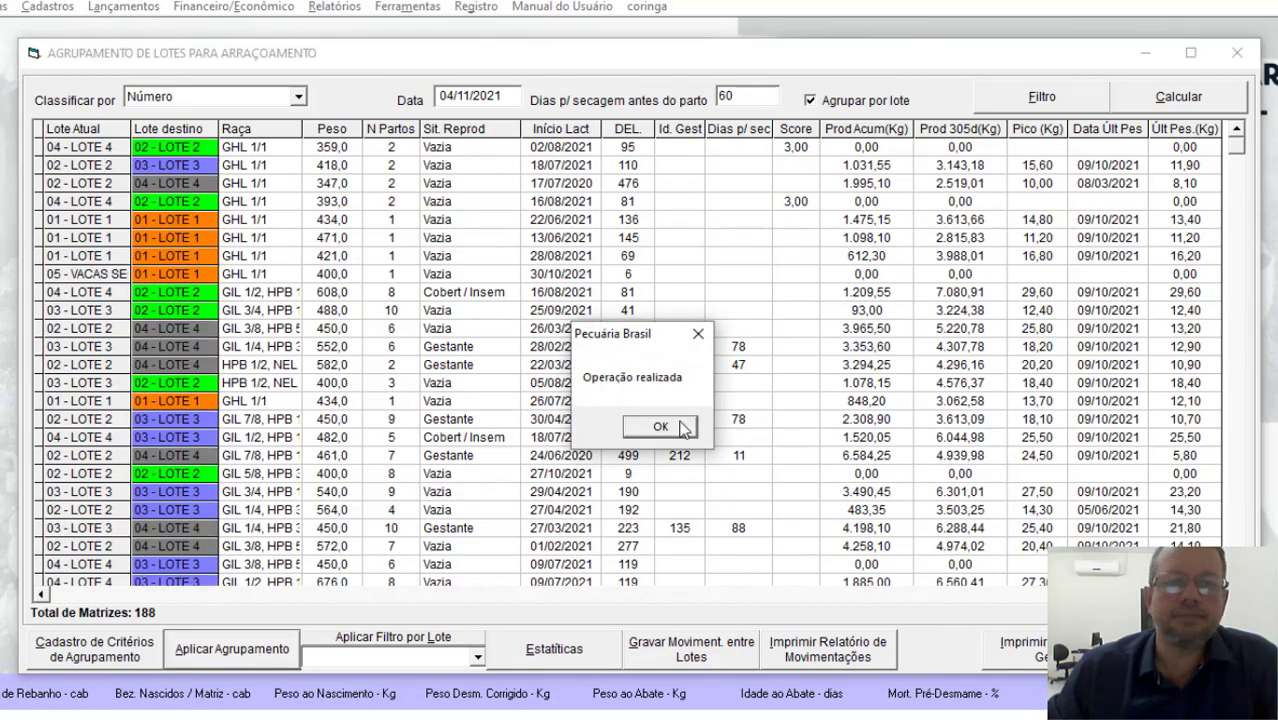
left_click(662, 427)
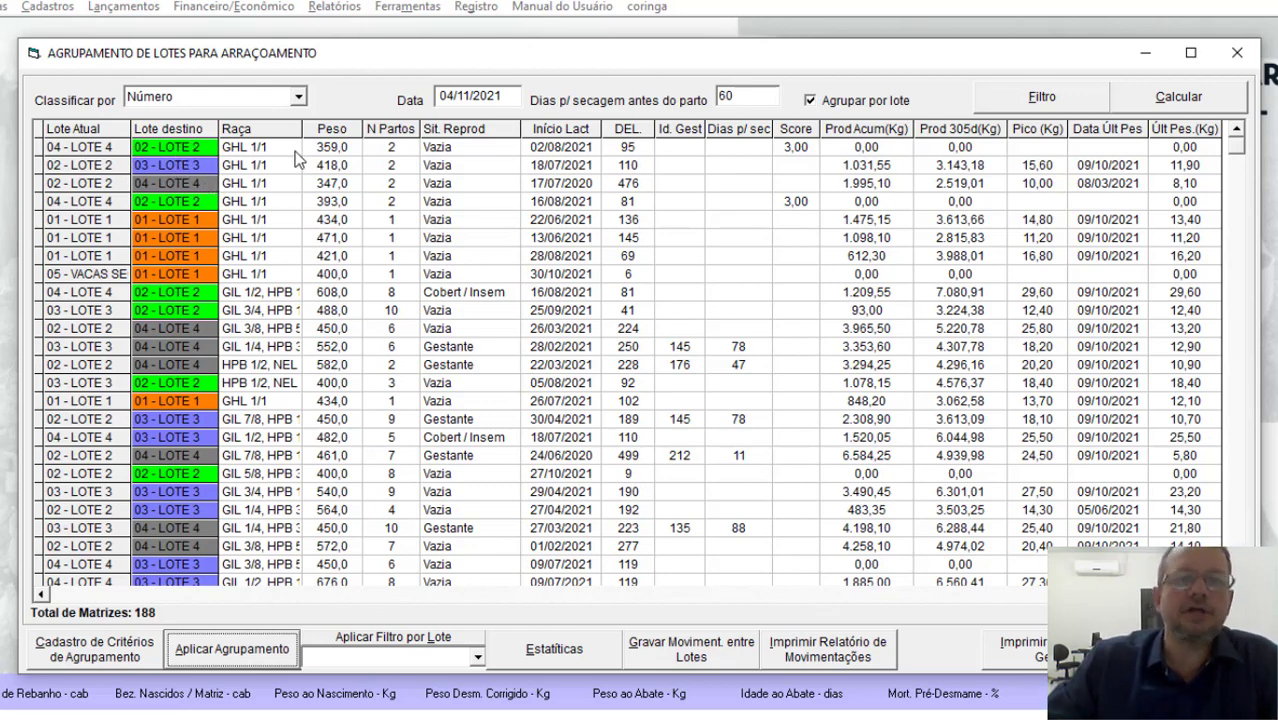
left_click(256, 163)
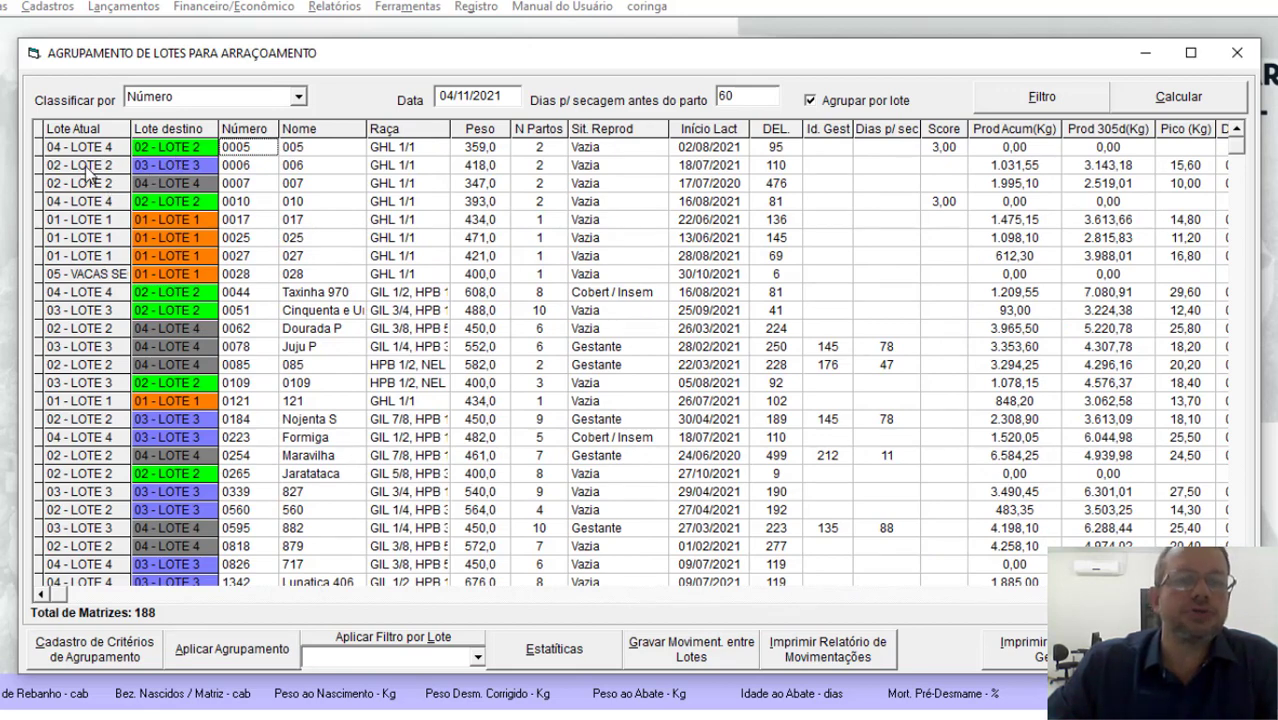
left_click(241, 168)
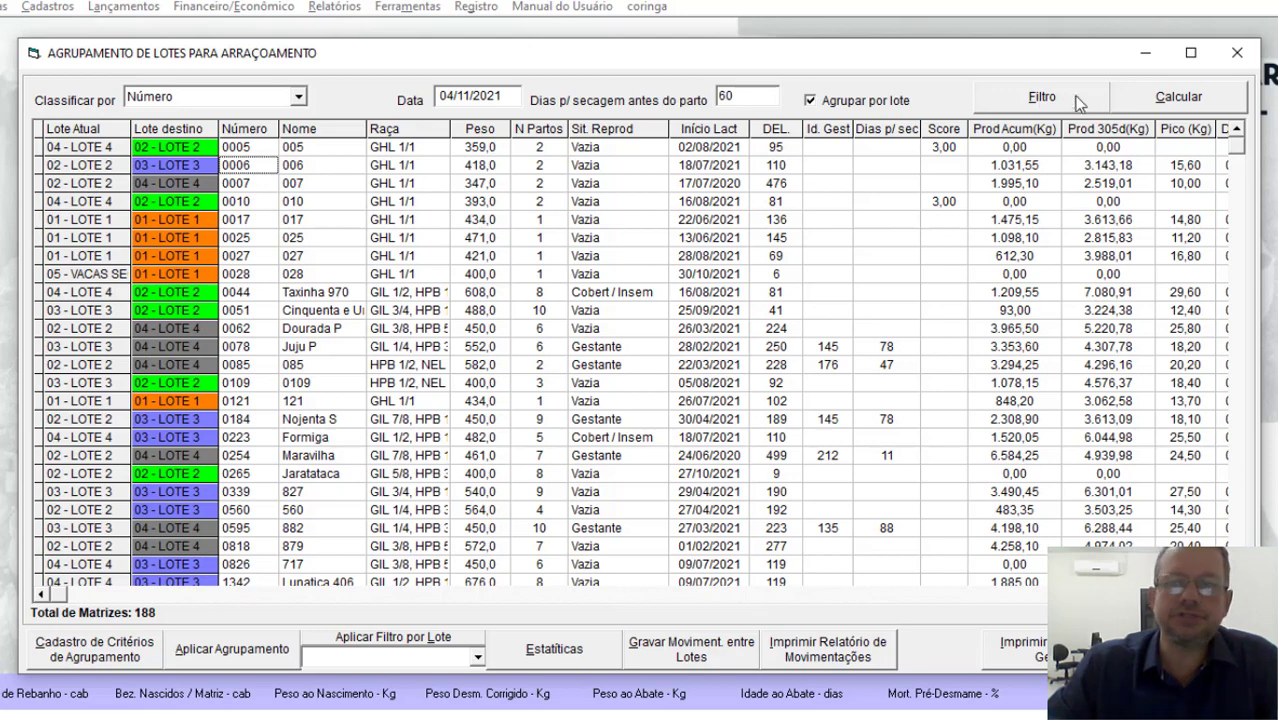
left_click(1176, 99)
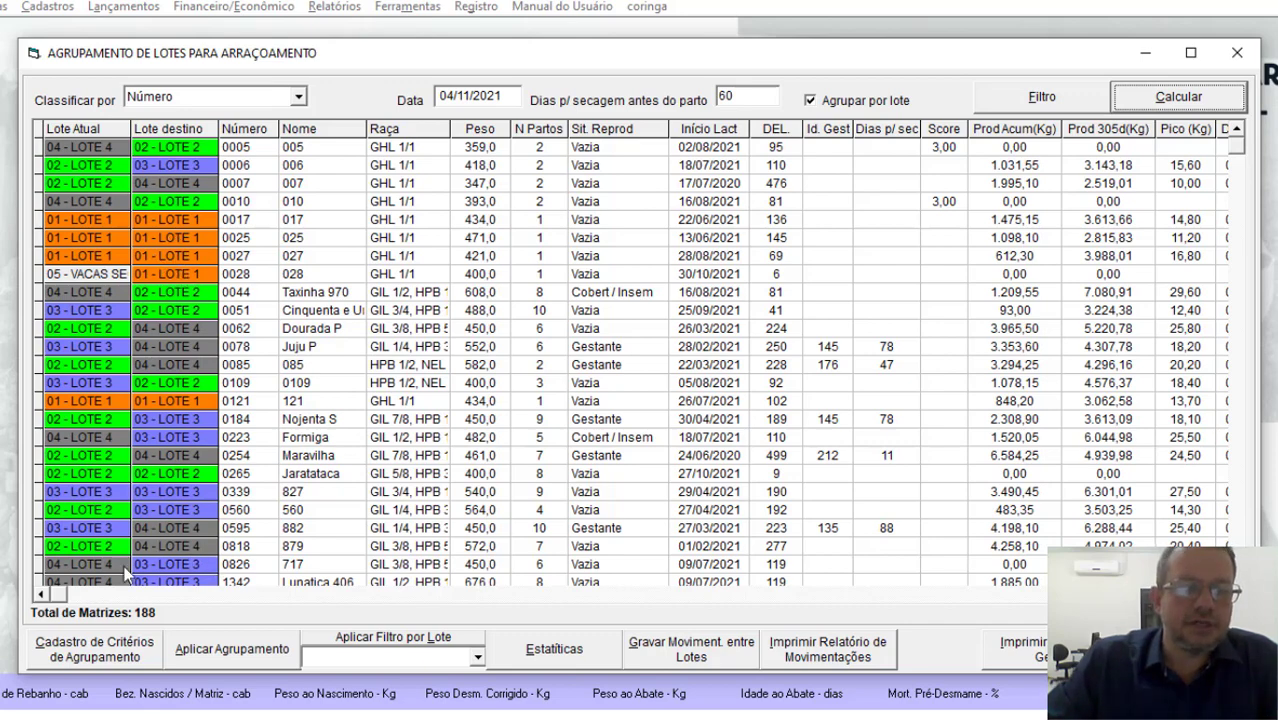
Step: Reopen the grouping criteria and clear the minimum and maximum DEL values of LOTE 2, 3 and 4
left_click(118, 667)
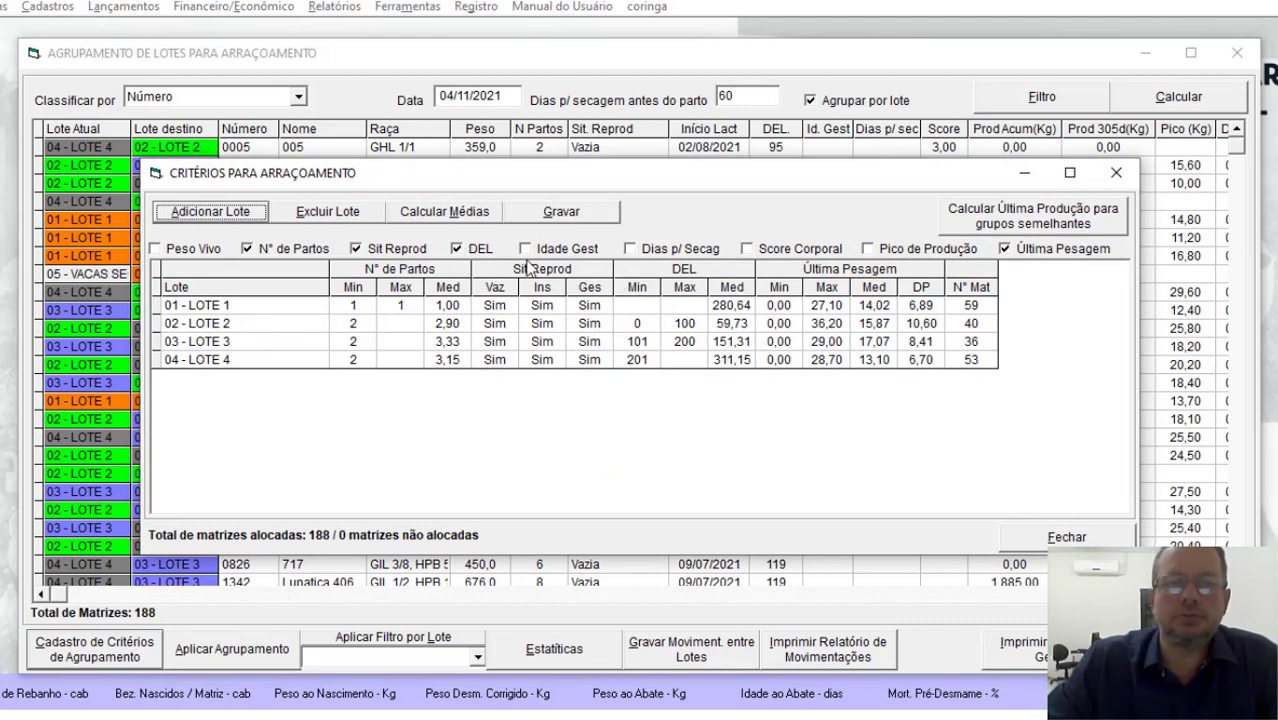
left_click(643, 305)
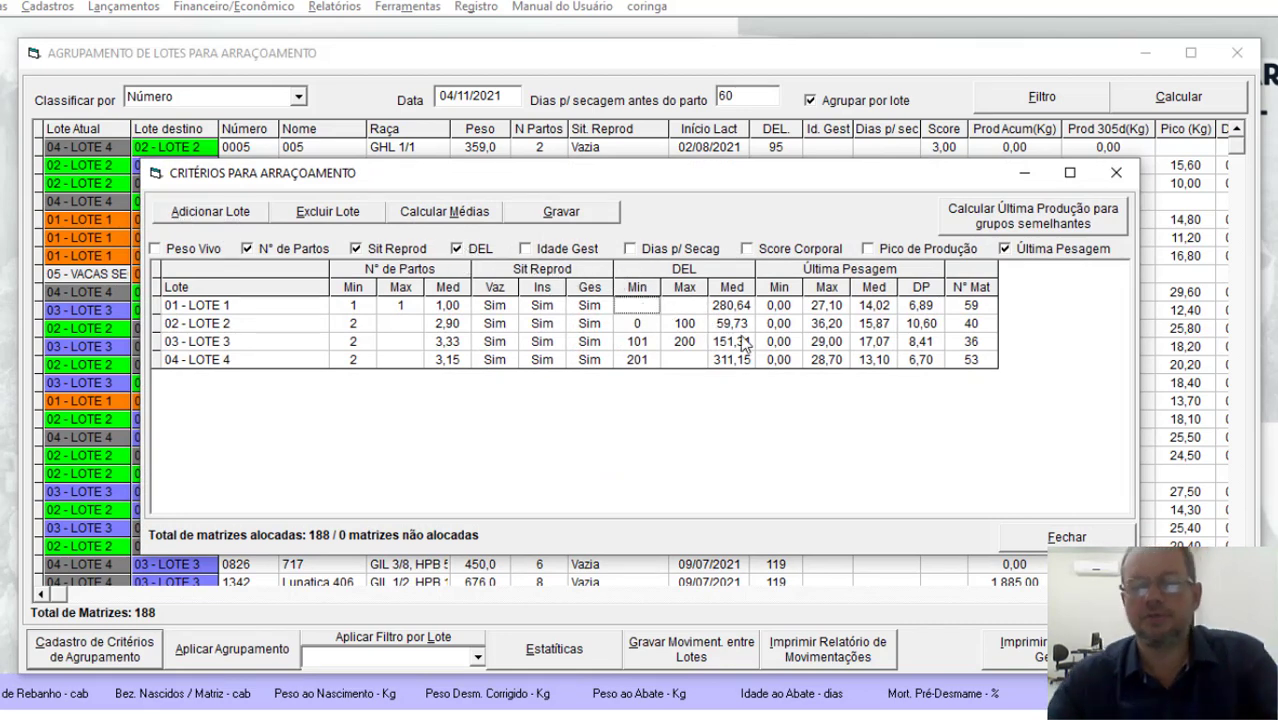
key("Down")
key("Down")
key("Delete")
key("Down")
key("Delete")
key("Right")
key("Up")
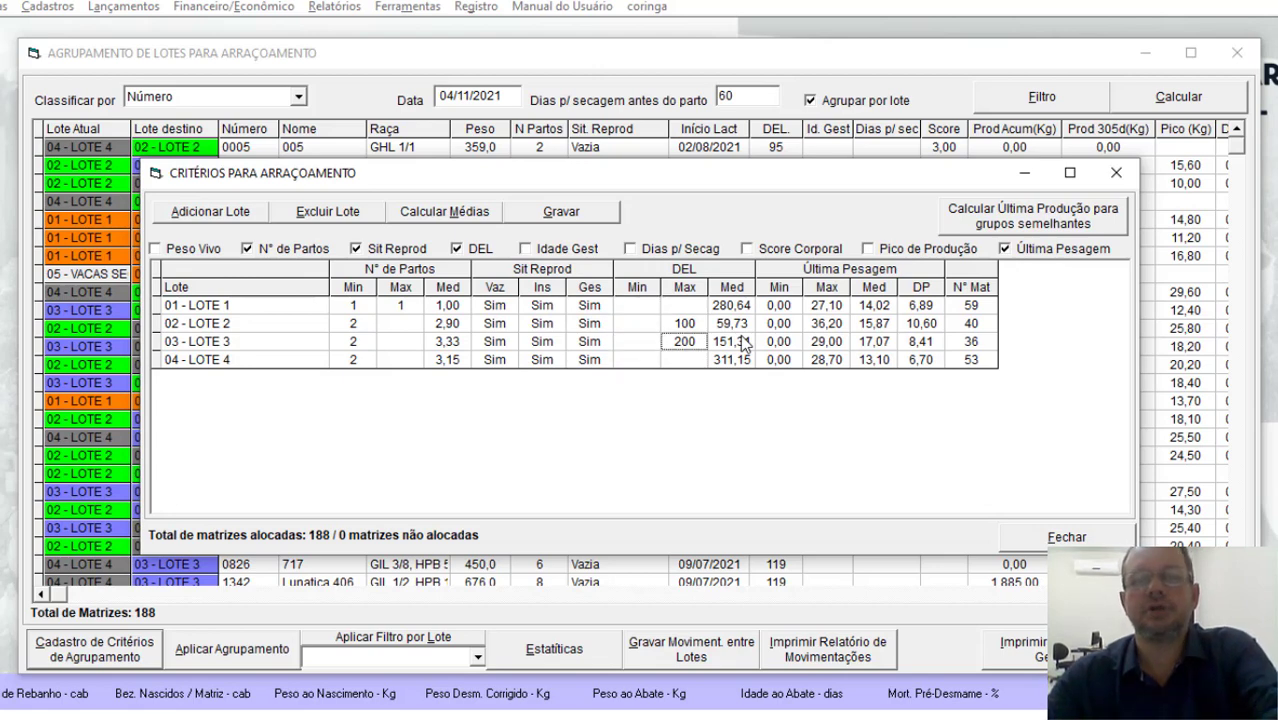
key("Delete")
key("Up")
key("Delete")
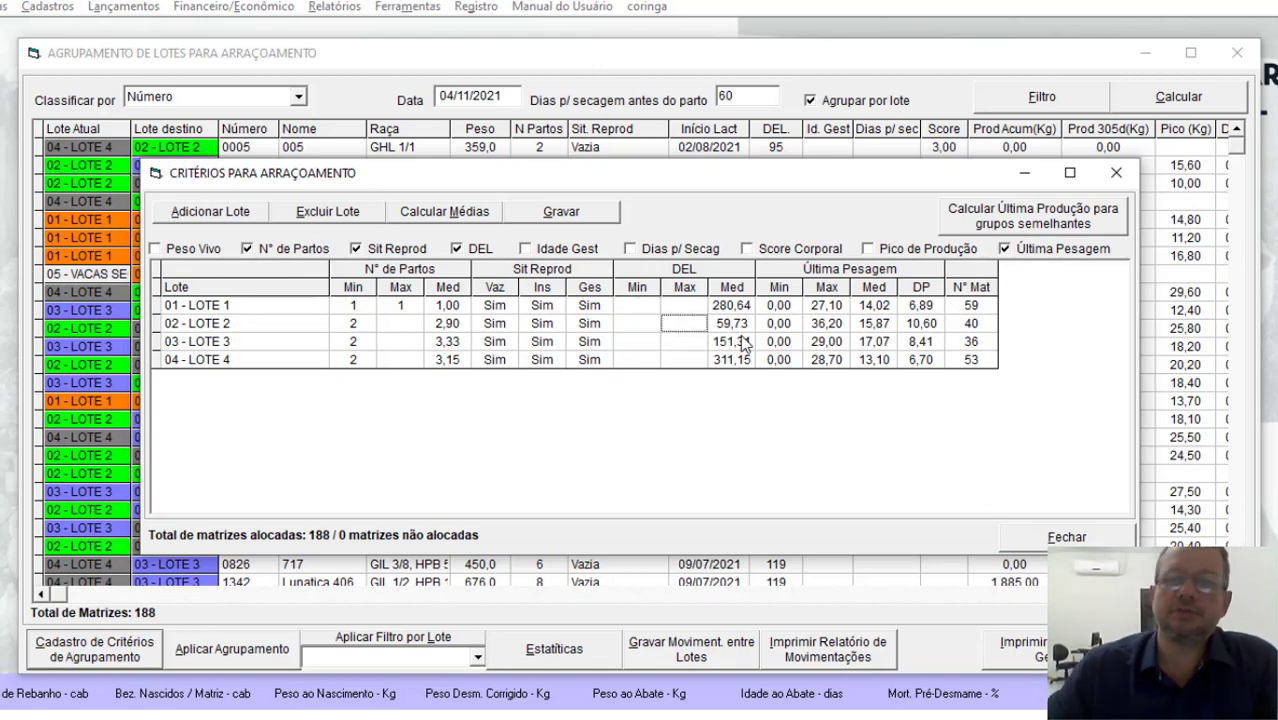
Step: Clear the minimum and maximum values of the last weighing (Última Pesagem) for all four lots
left_click(785, 305)
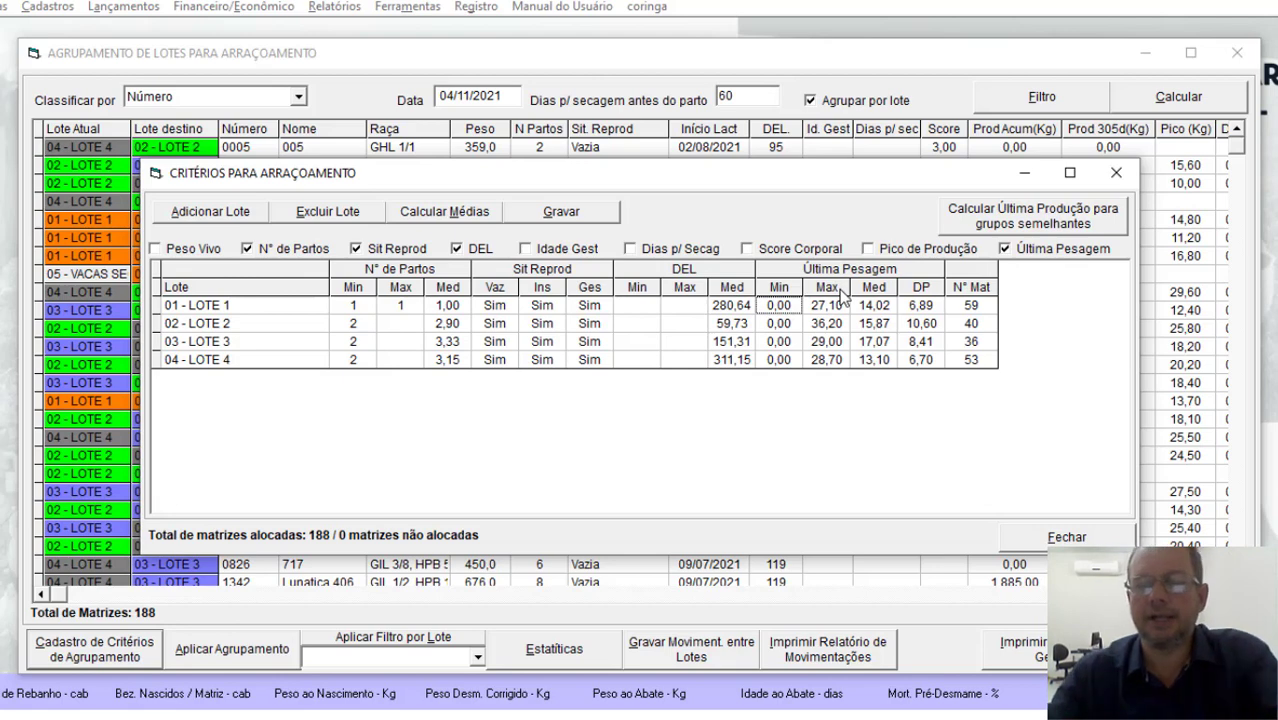
key("Delete")
key("Down")
key("Right")
key("Delete")
key("Up")
key("Delete")
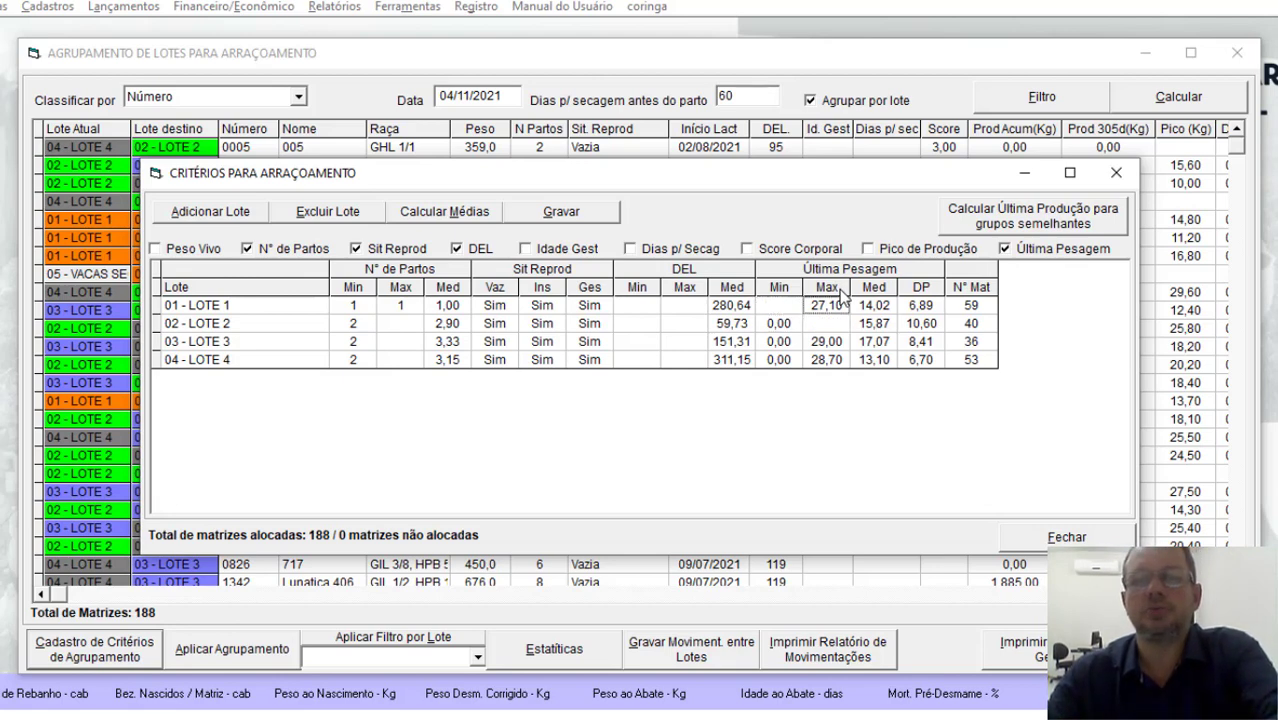
key("Down")
key("Down")
key("Delete")
key("Down")
key("Delete")
key("Left")
key("Delete")
key("Up")
key("Up")
key("Delete")
key("Down")
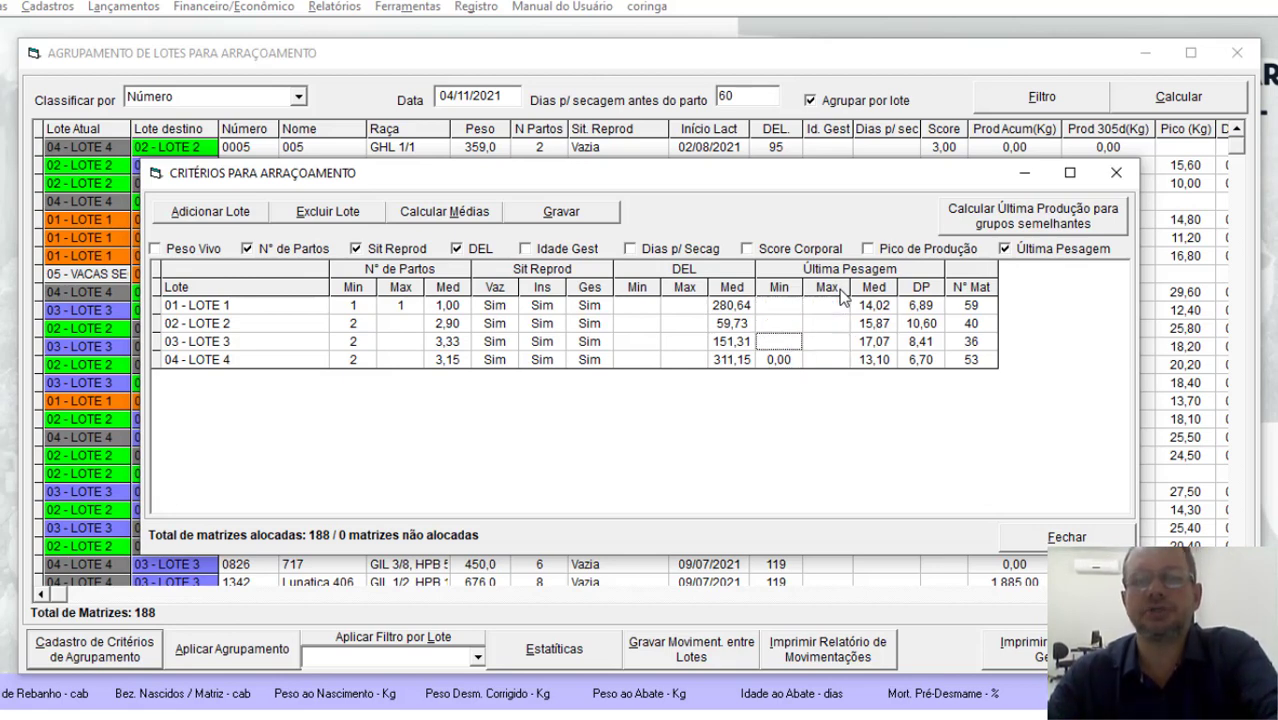
key("Delete")
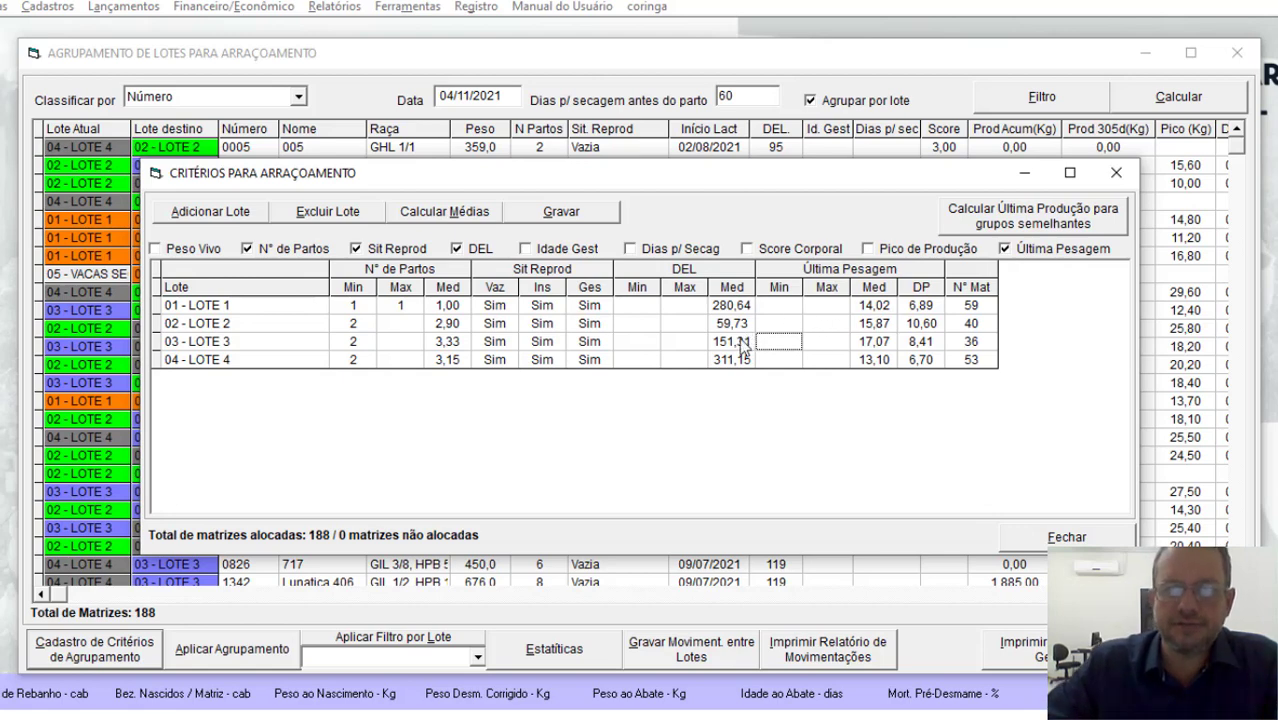
Step: Calculate the last-production ranges for similar groups and review the minimum, maximum and average weighings of LOTE 2, 3 and 4
left_click(1016, 229)
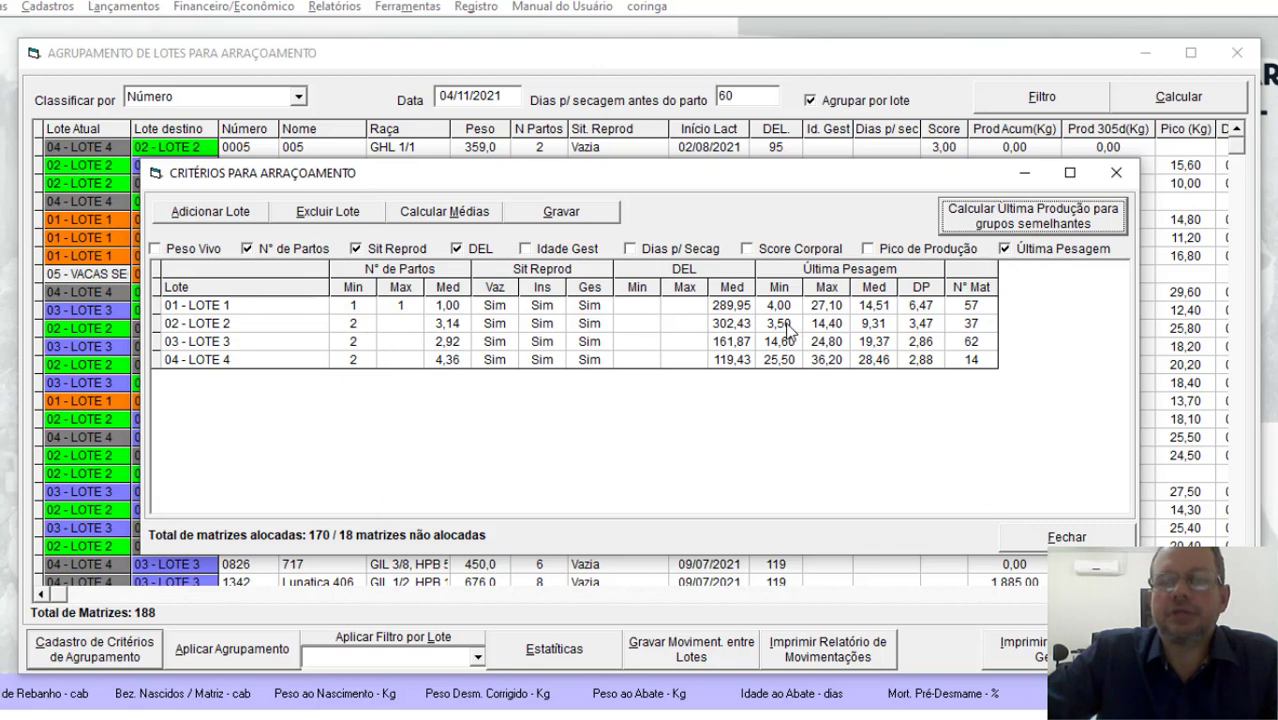
left_click(887, 325)
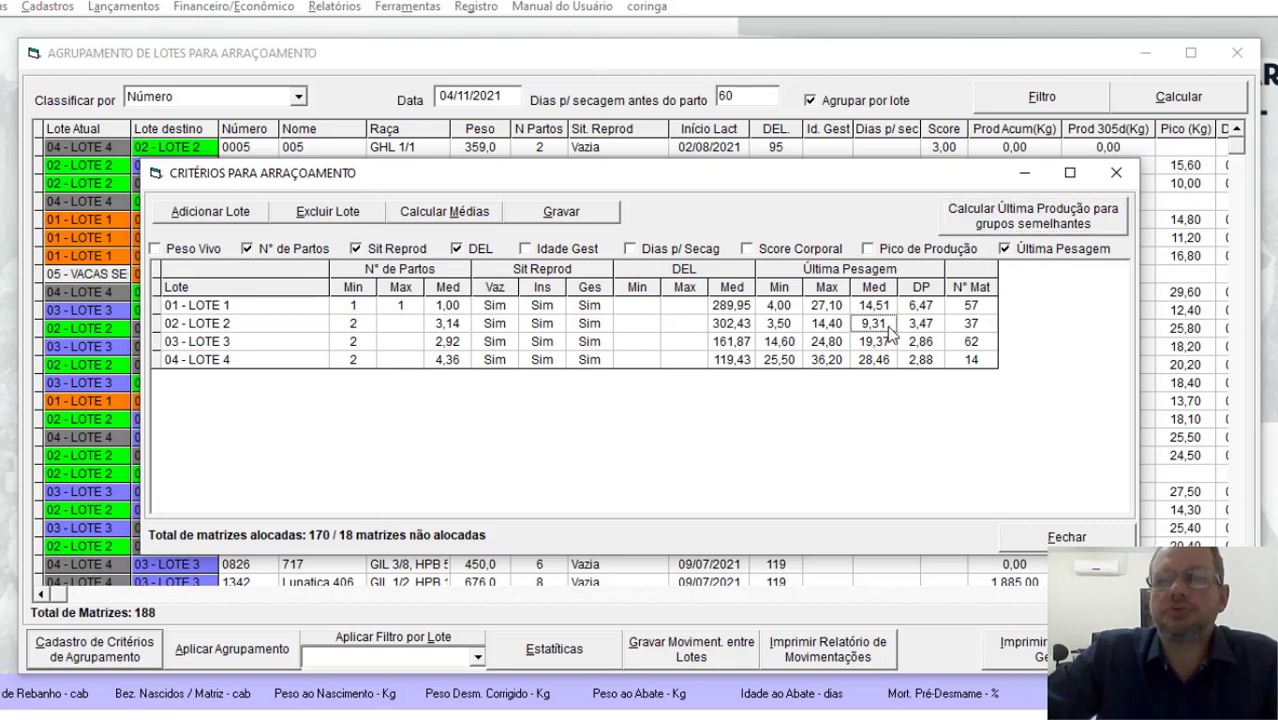
left_click(784, 327)
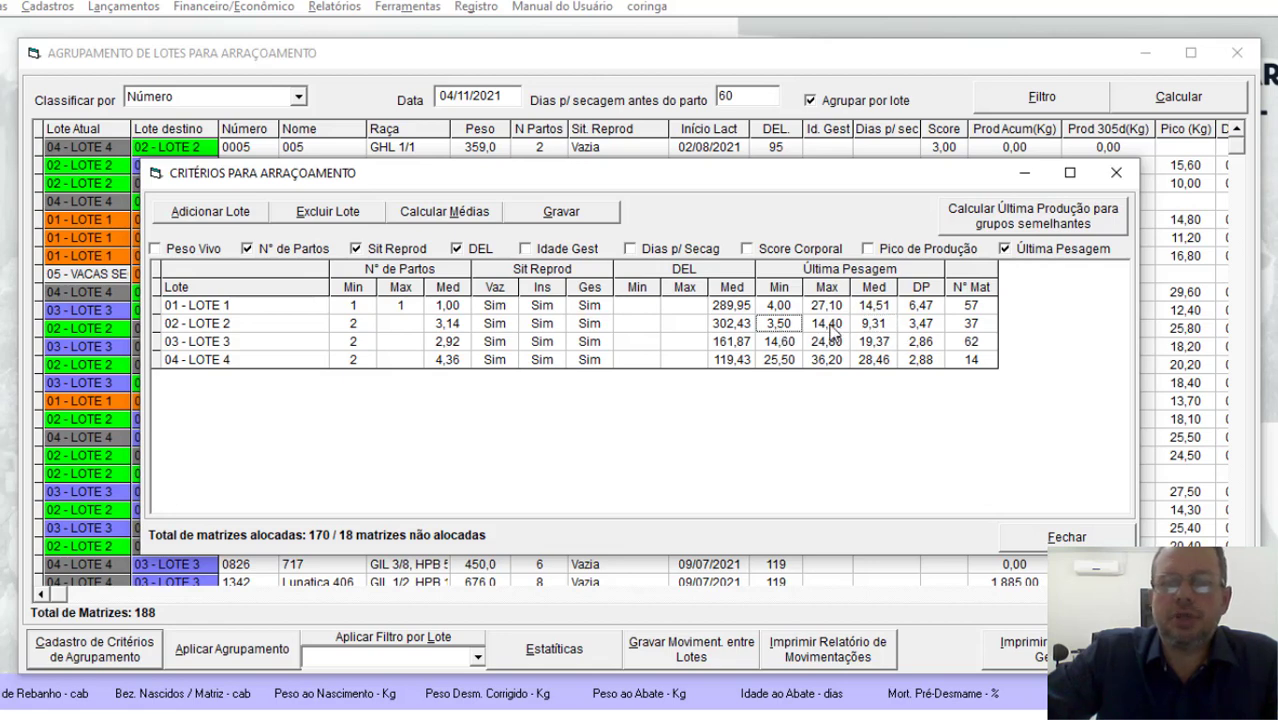
left_click(830, 330)
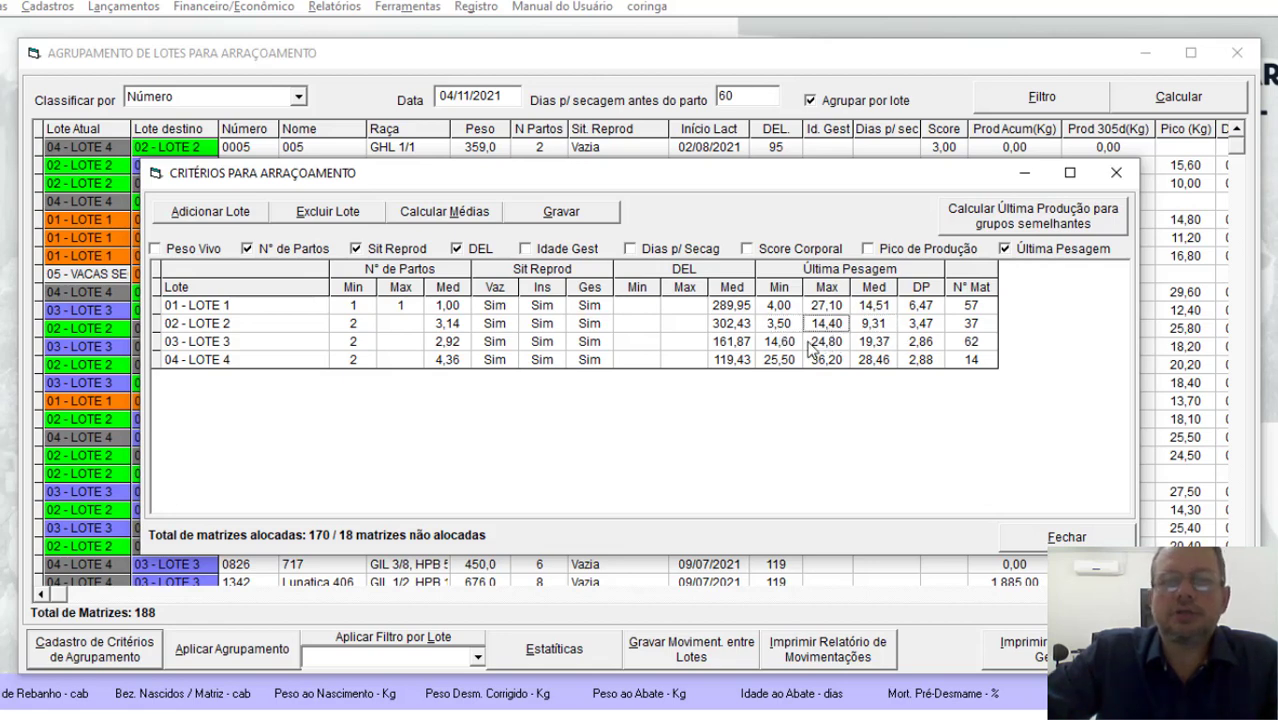
left_click(777, 346)
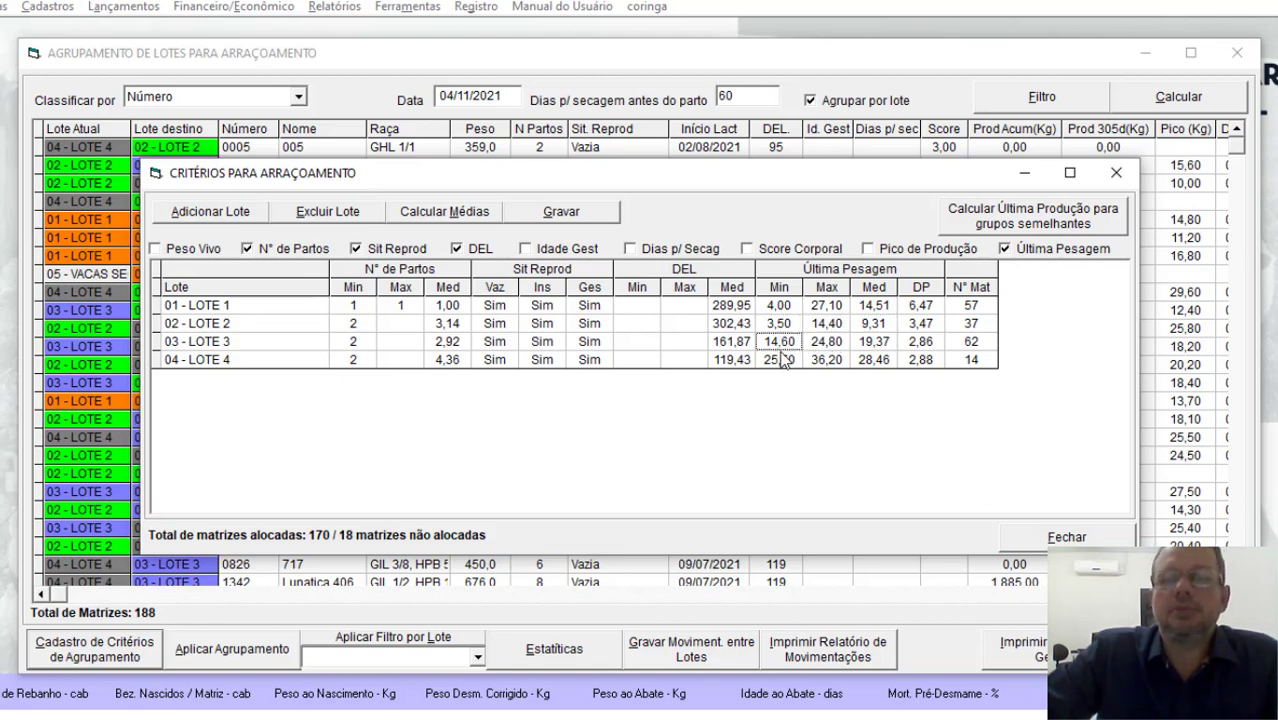
left_click(834, 346)
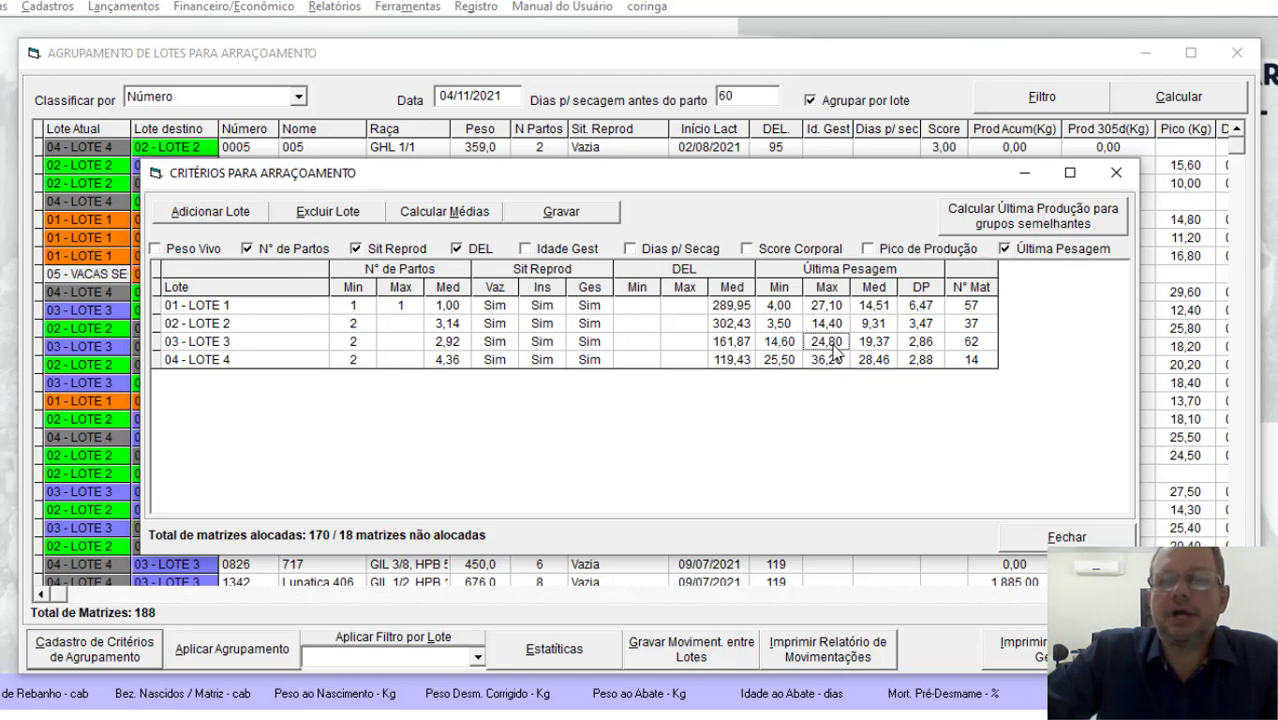
left_click(874, 343)
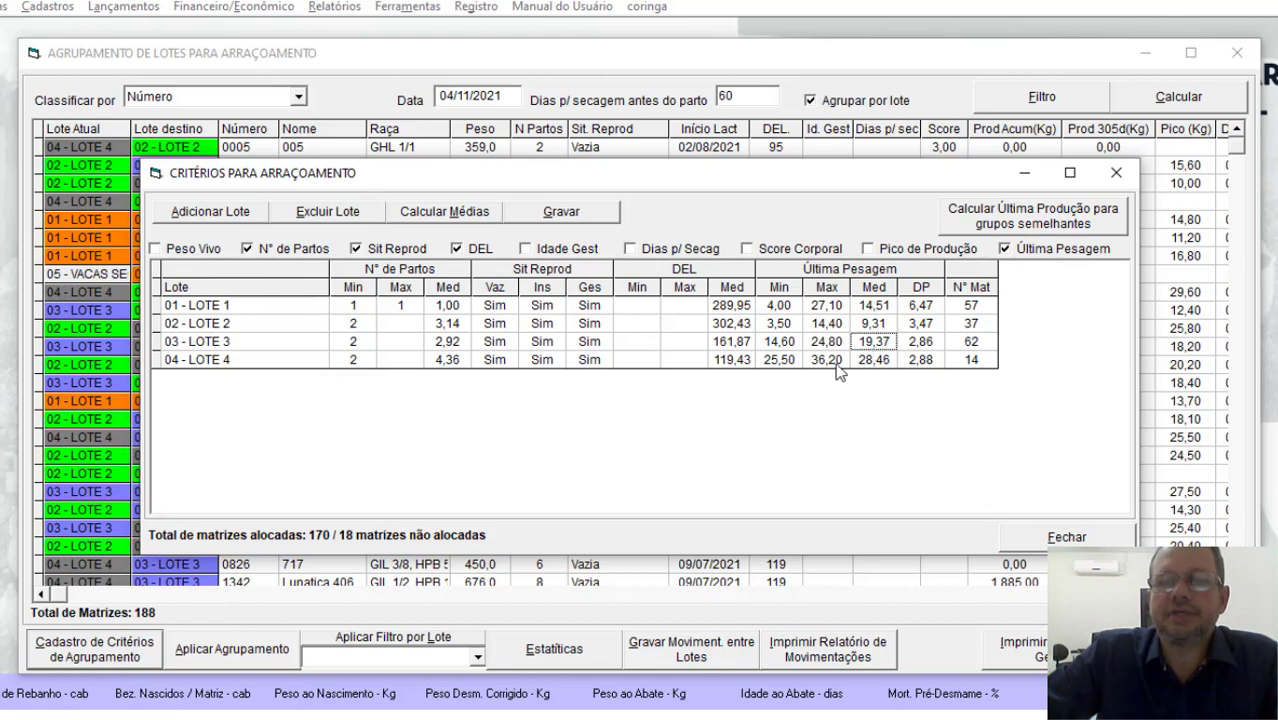
left_click(786, 366)
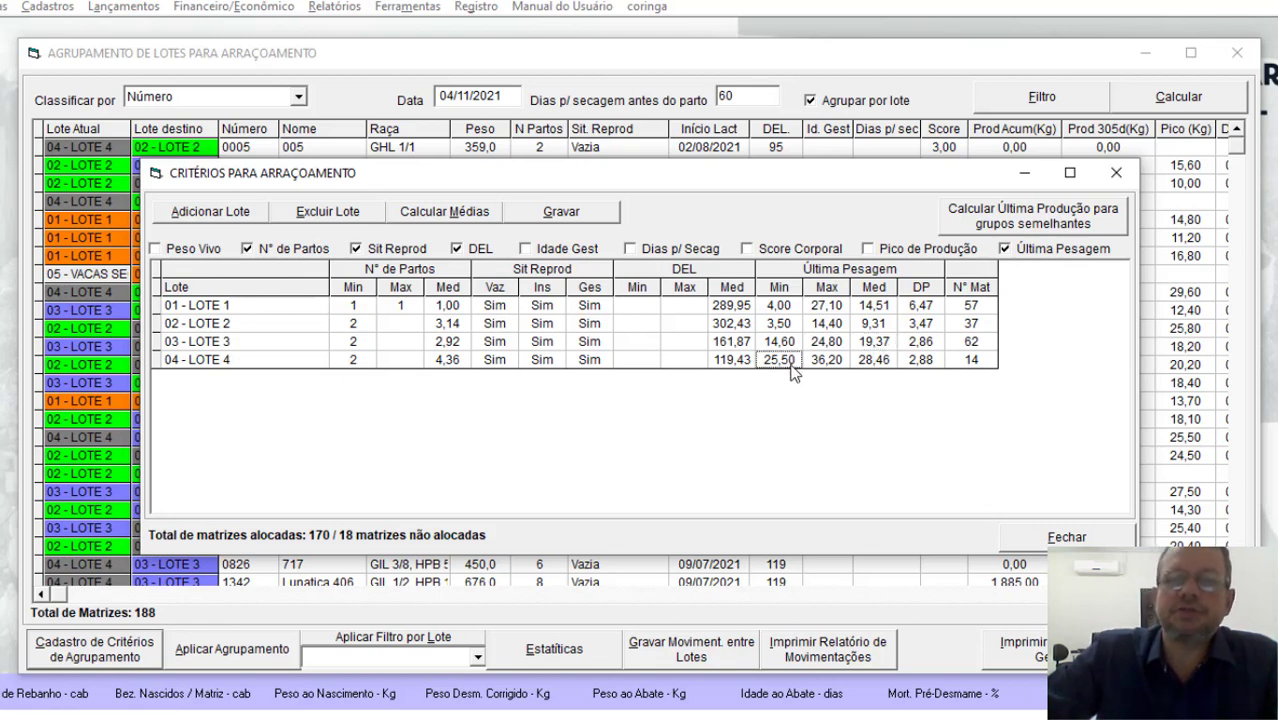
left_click(835, 366)
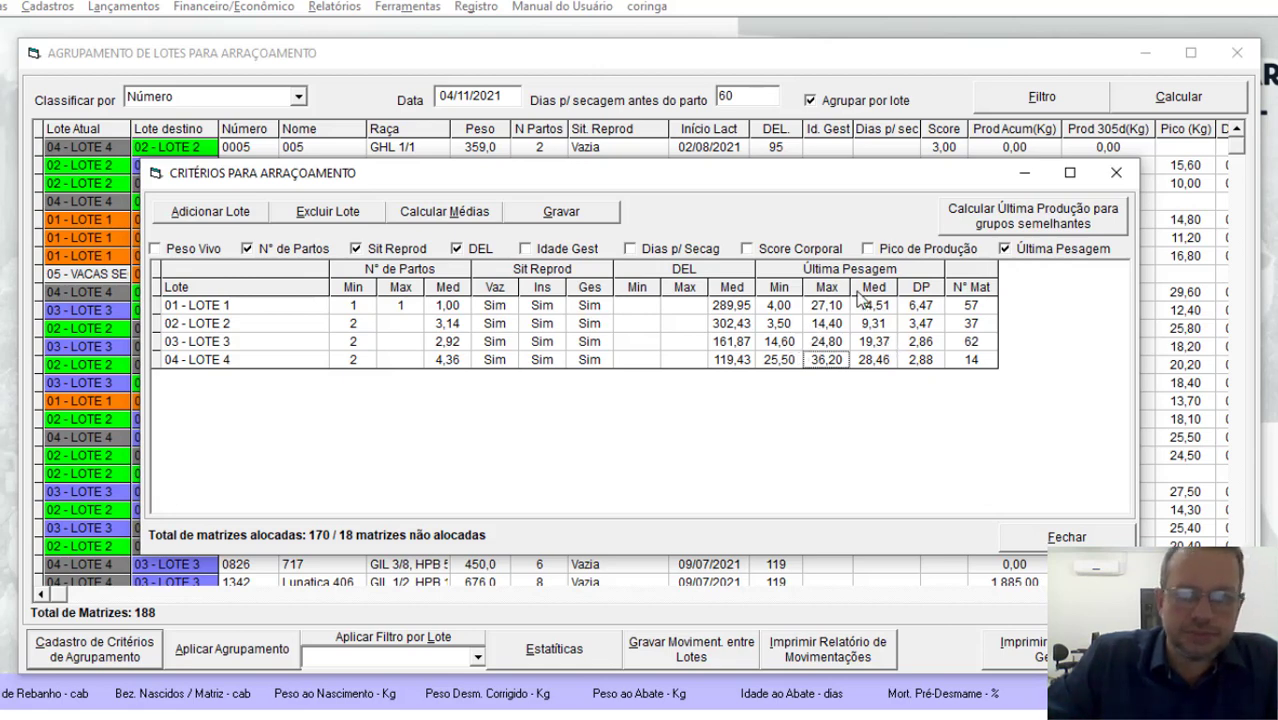
left_click(925, 342)
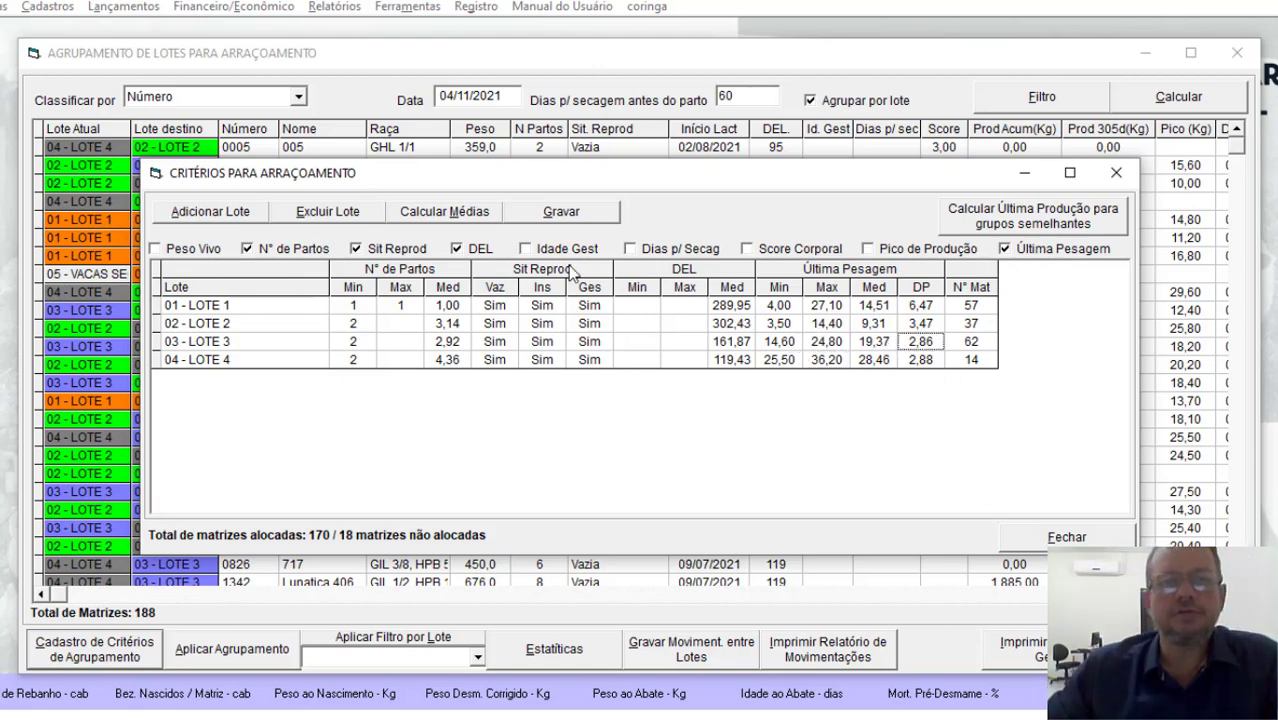
Step: Save the production-based grouping criteria and close their window
left_click(586, 212)
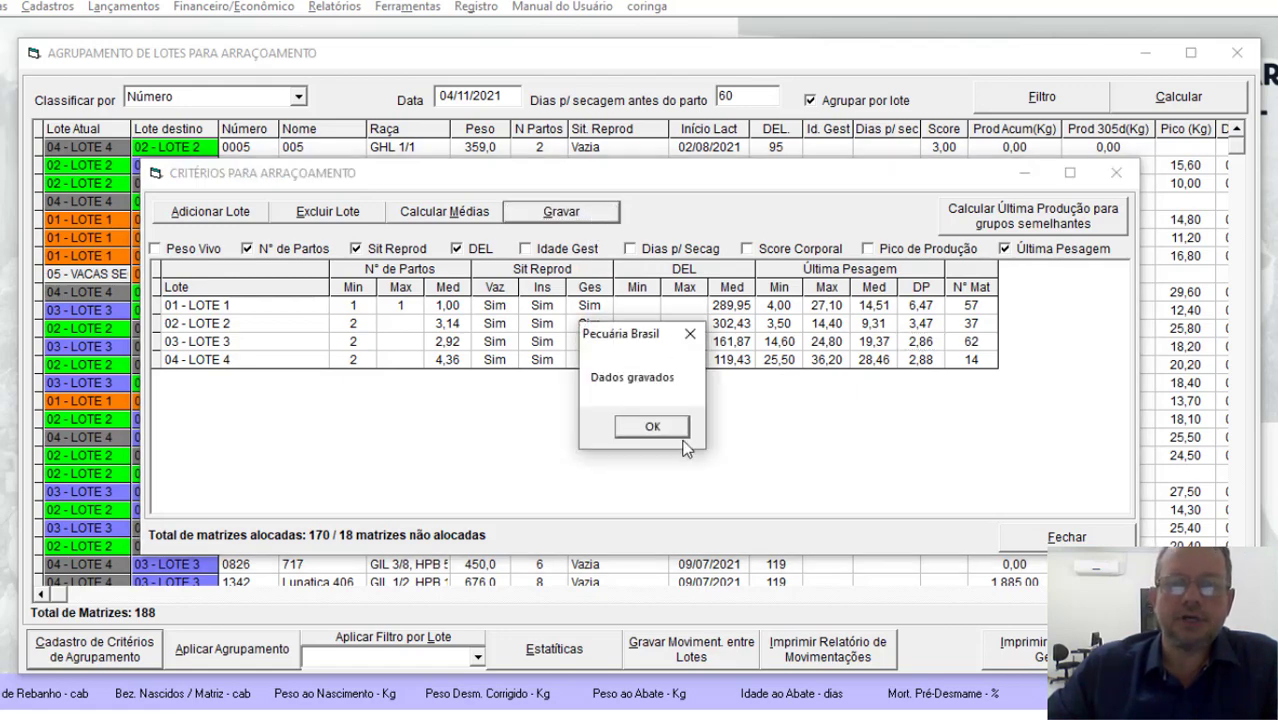
left_click(673, 428)
left_click(1042, 528)
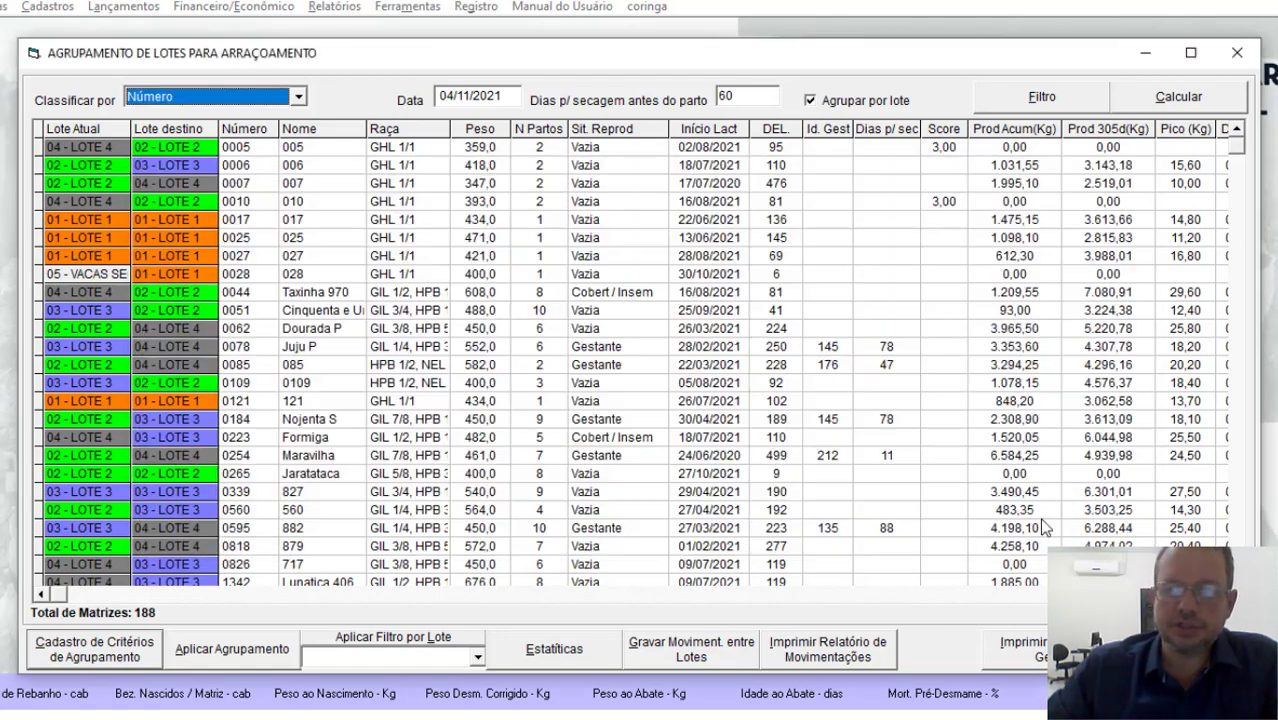
Step: Apply the production-based grouping to the herd and check the cows left without a destination lot
left_click(230, 649)
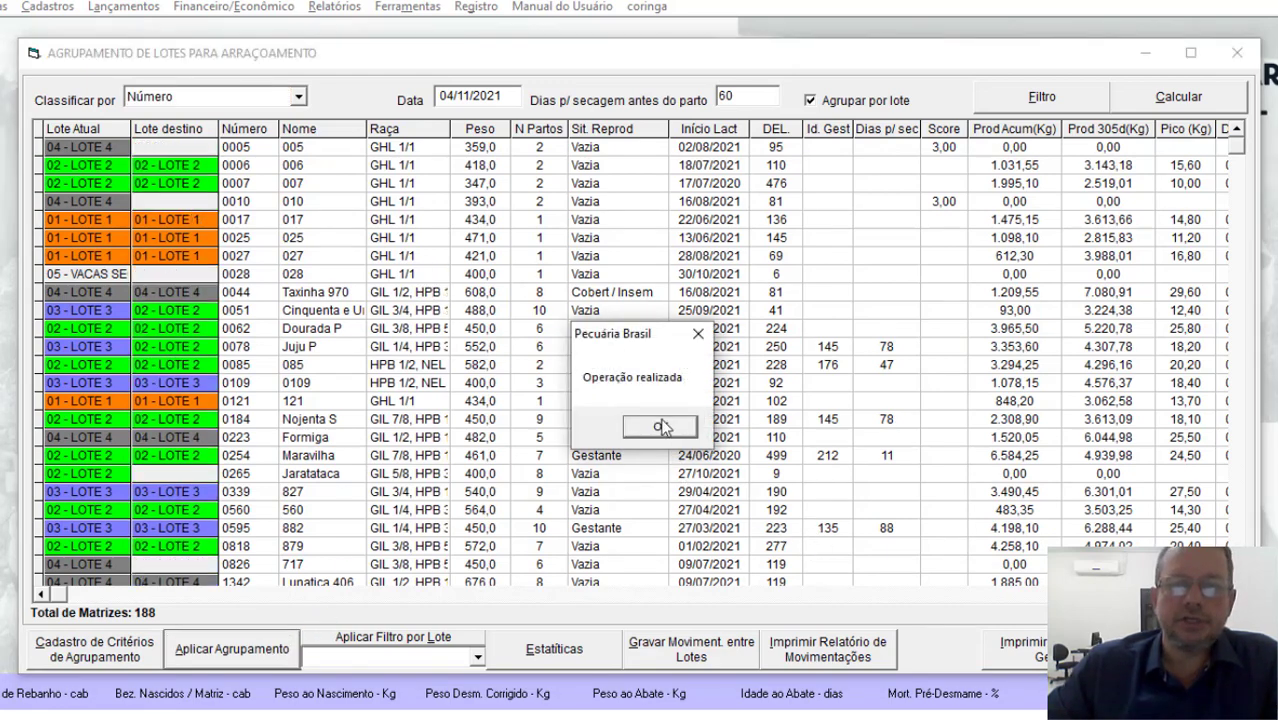
left_click(660, 426)
left_click(158, 150)
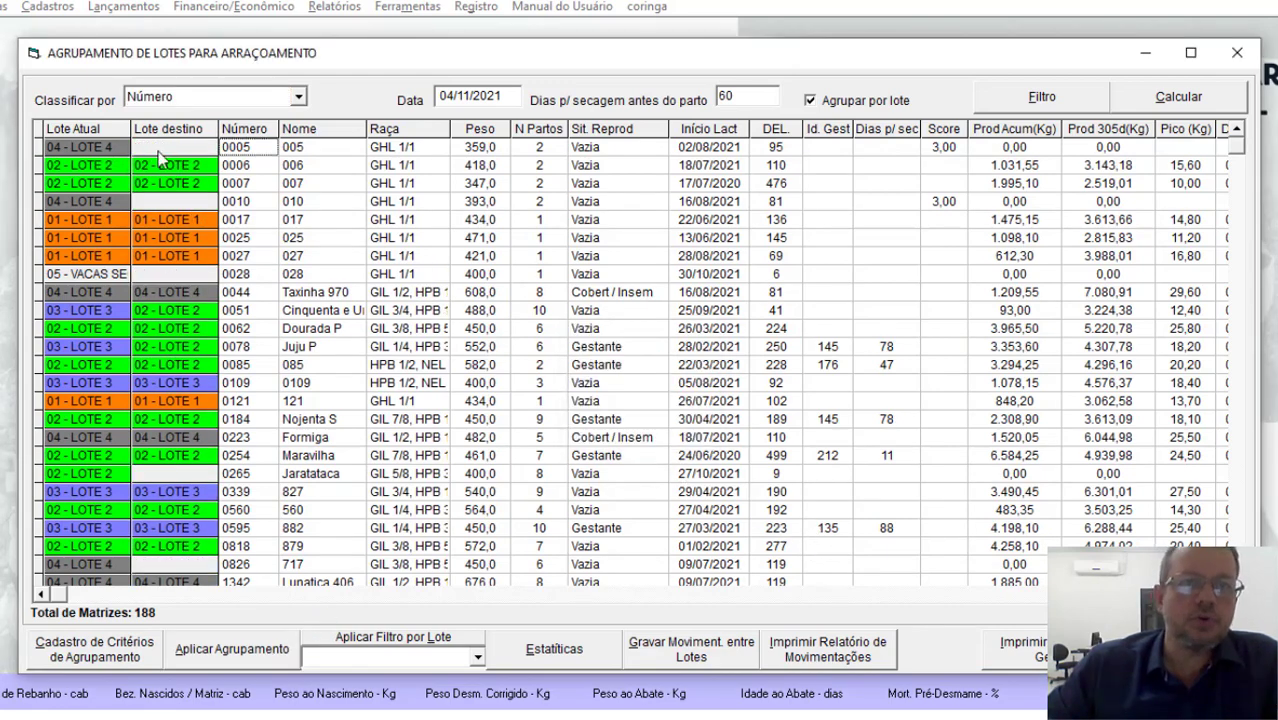
left_click(178, 204)
left_click(184, 279)
left_click(220, 473)
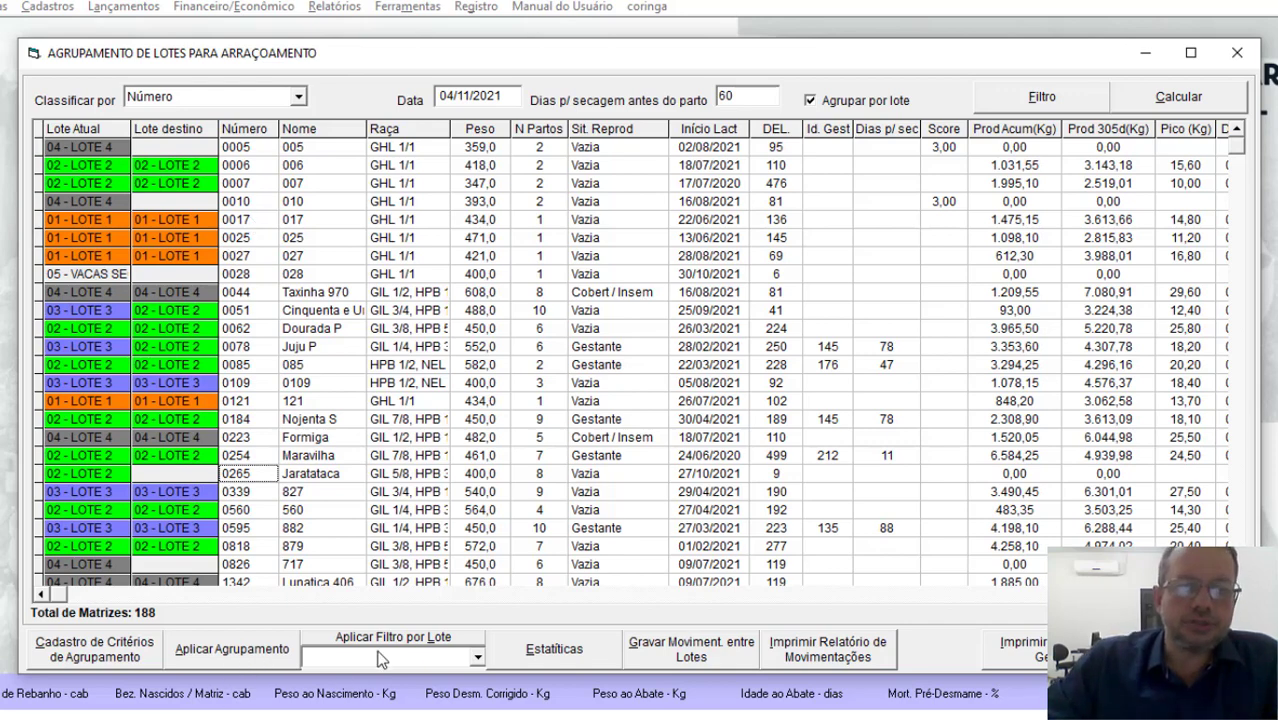
Step: Filter the cow list by the lot option "Matrizes não alocadas"
left_click(407, 658)
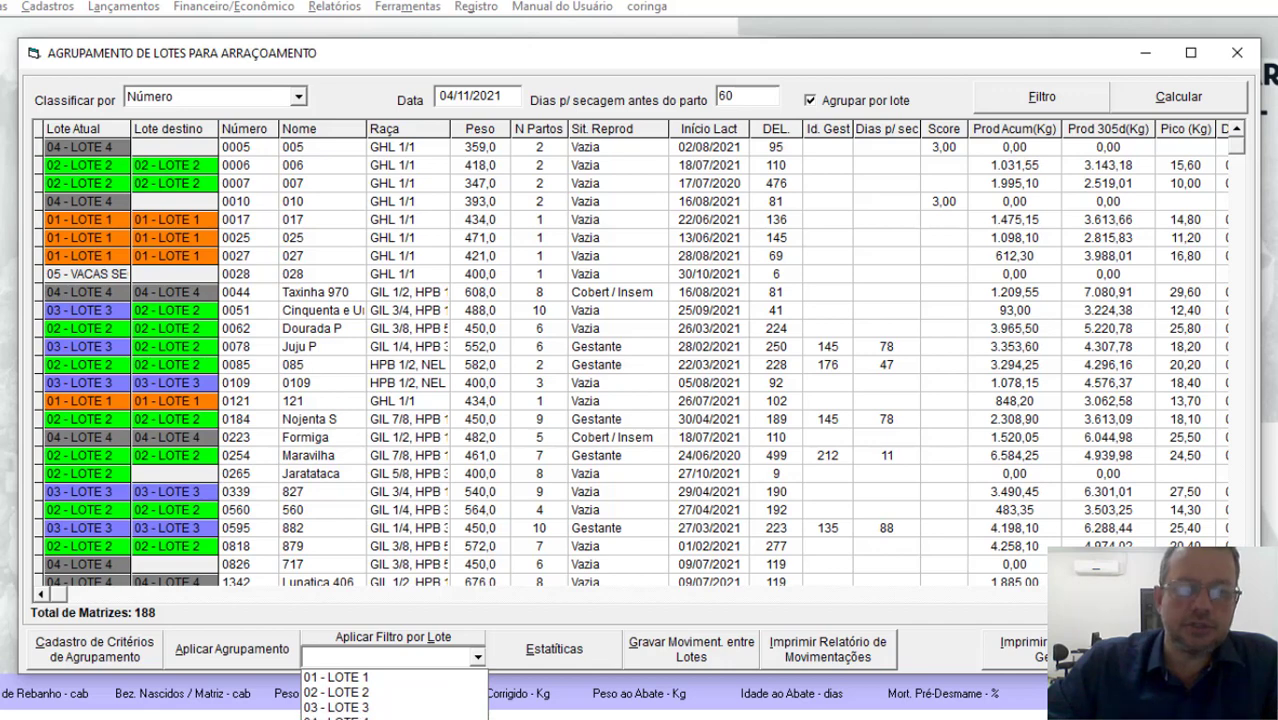
left_click(408, 718)
left_click(407, 636)
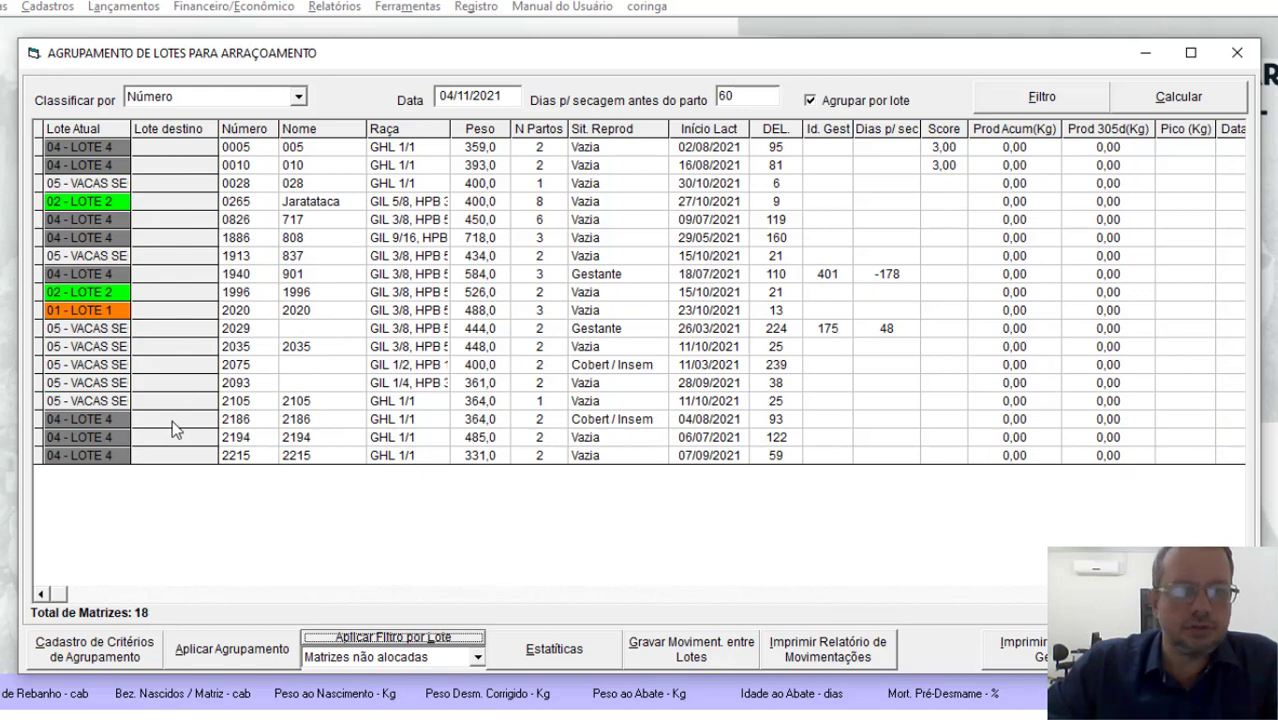
Step: Assign cow 0005 to destination LOTE 2 and cow 0010 to destination LOTE 3
left_click(186, 150)
left_click(186, 150)
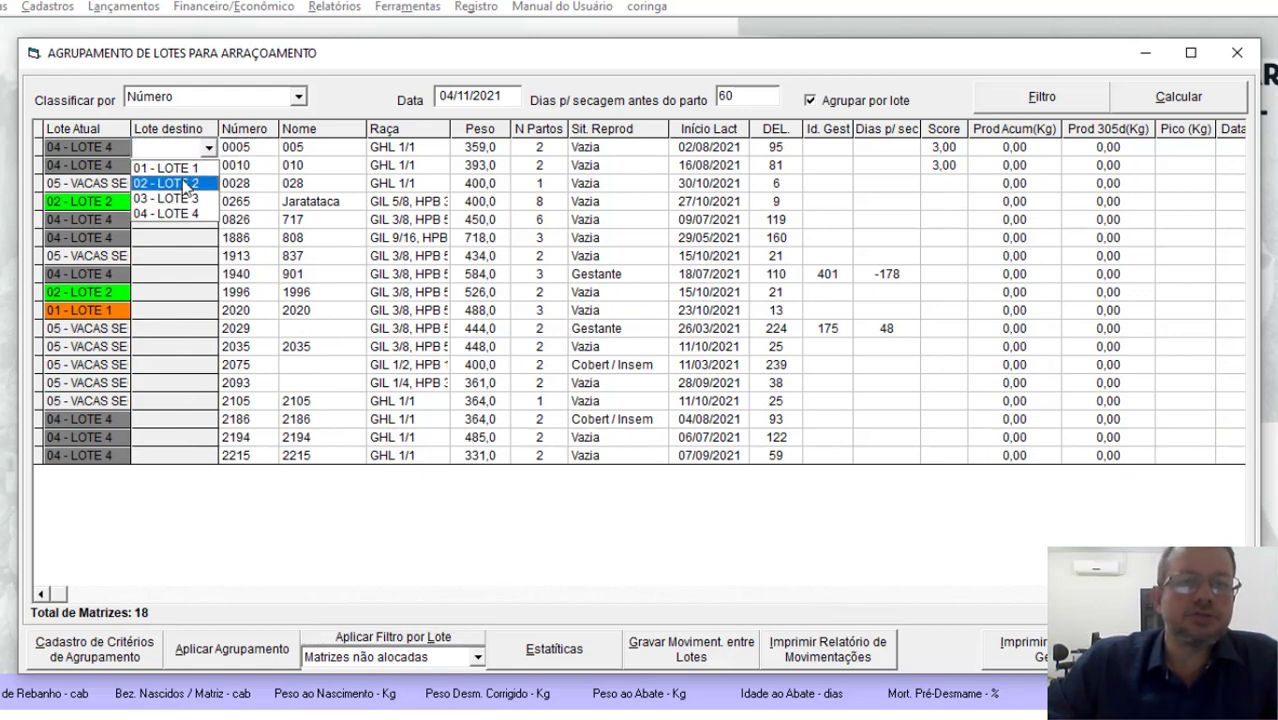
left_click(185, 184)
left_click(186, 168)
left_click(186, 168)
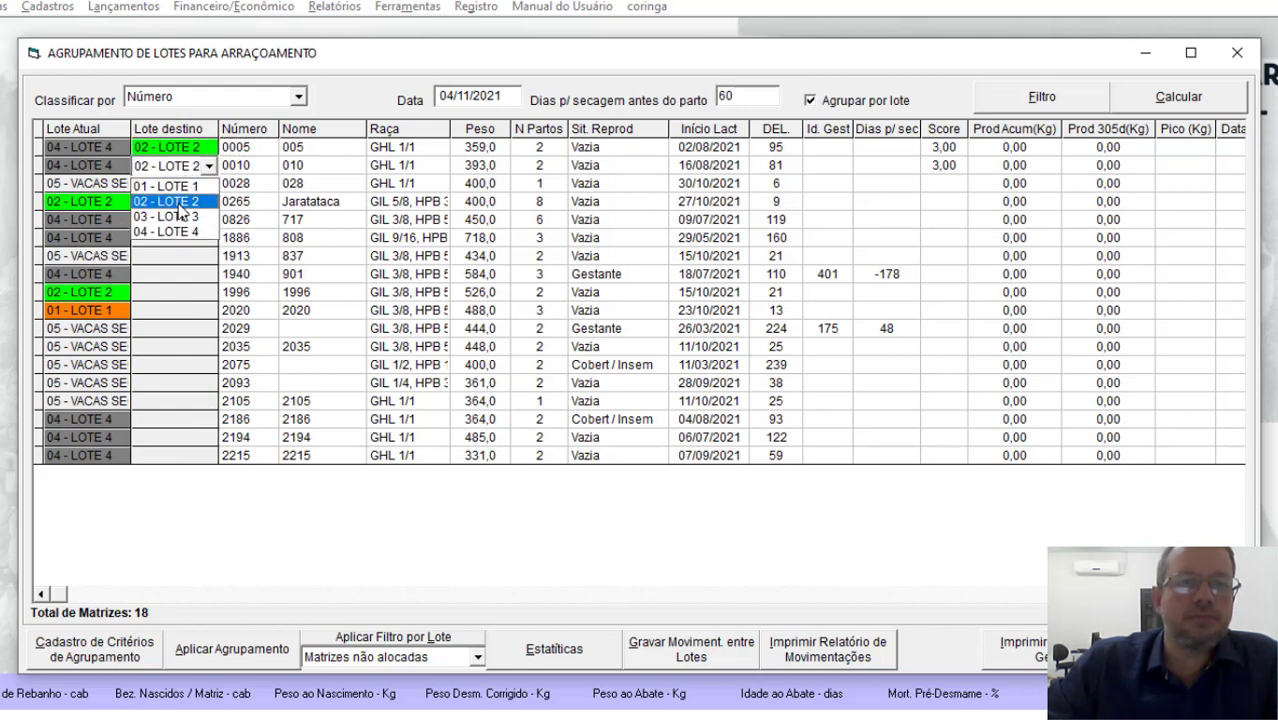
left_click(186, 218)
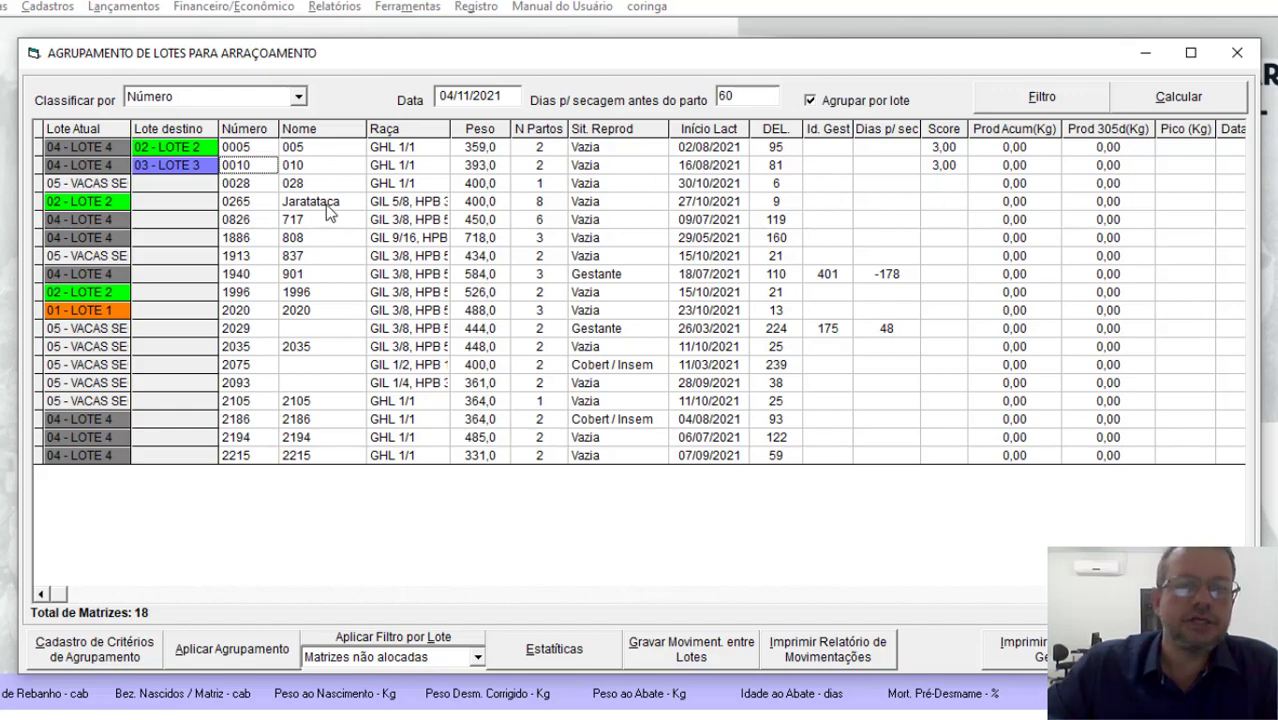
Step: Review cow 0010's lactation history for lactation 2 and lactation 1, and close the history window
double_click(297, 167)
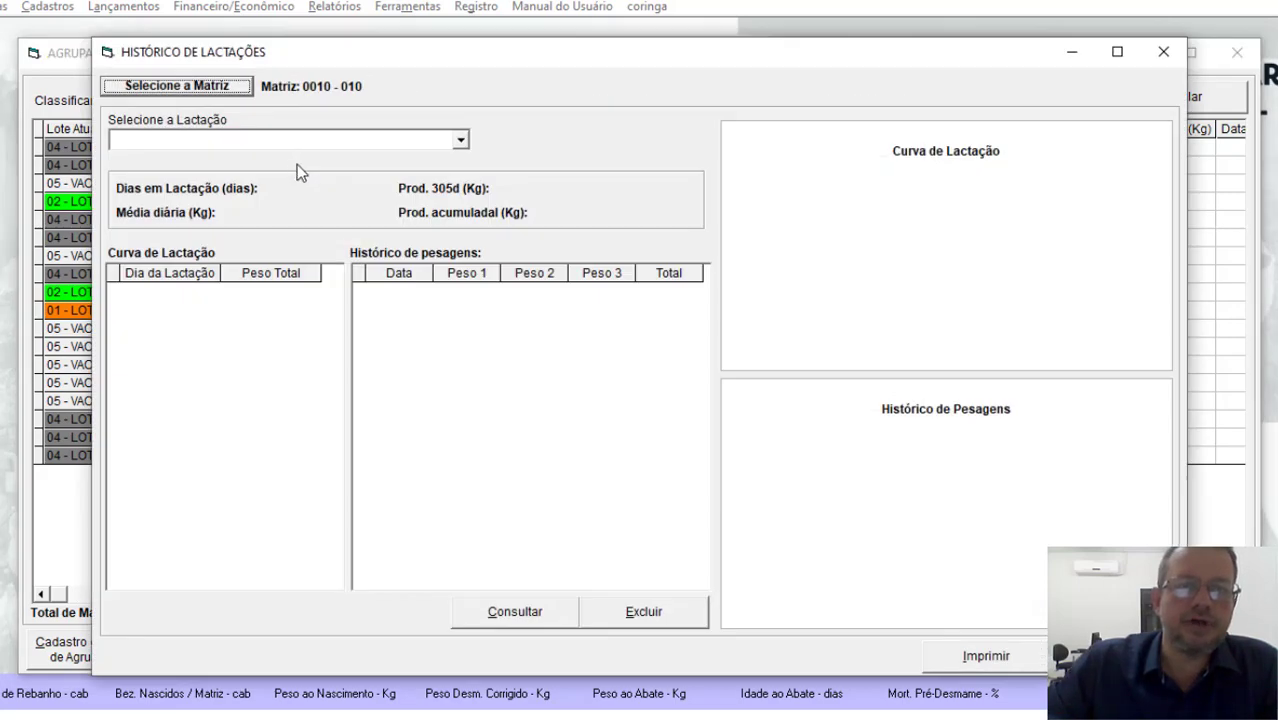
left_click(378, 141)
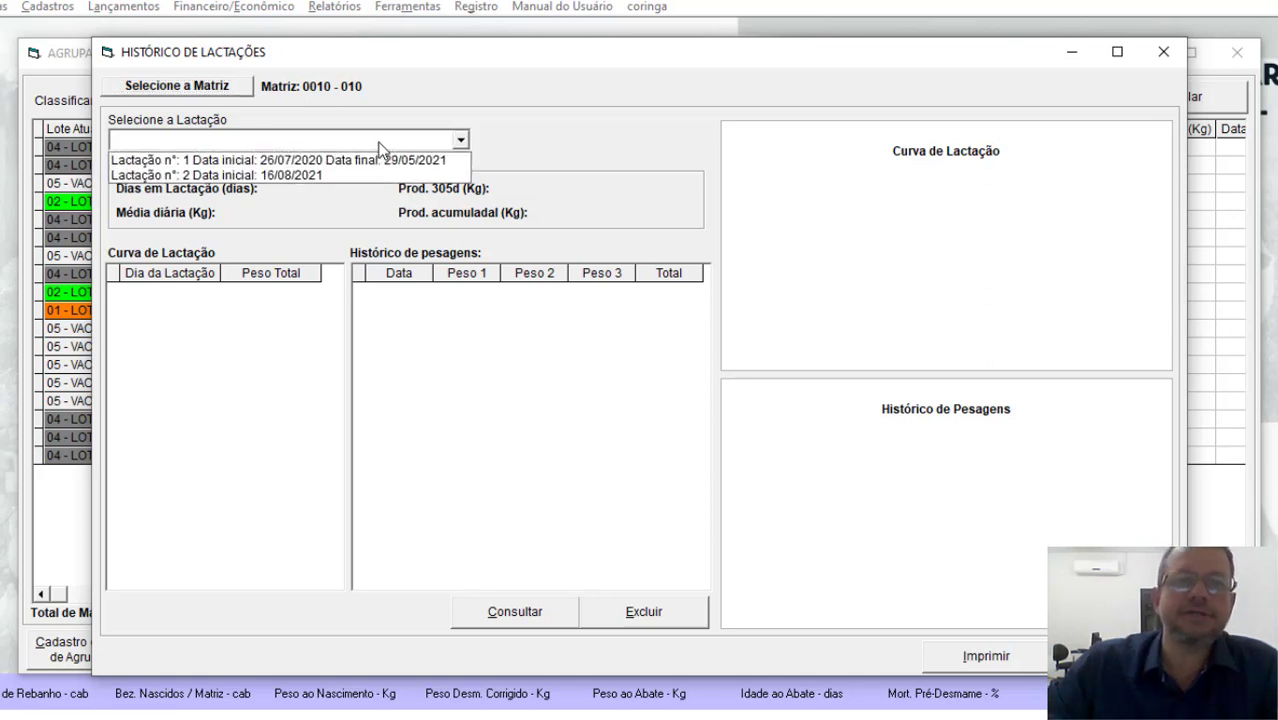
left_click(337, 175)
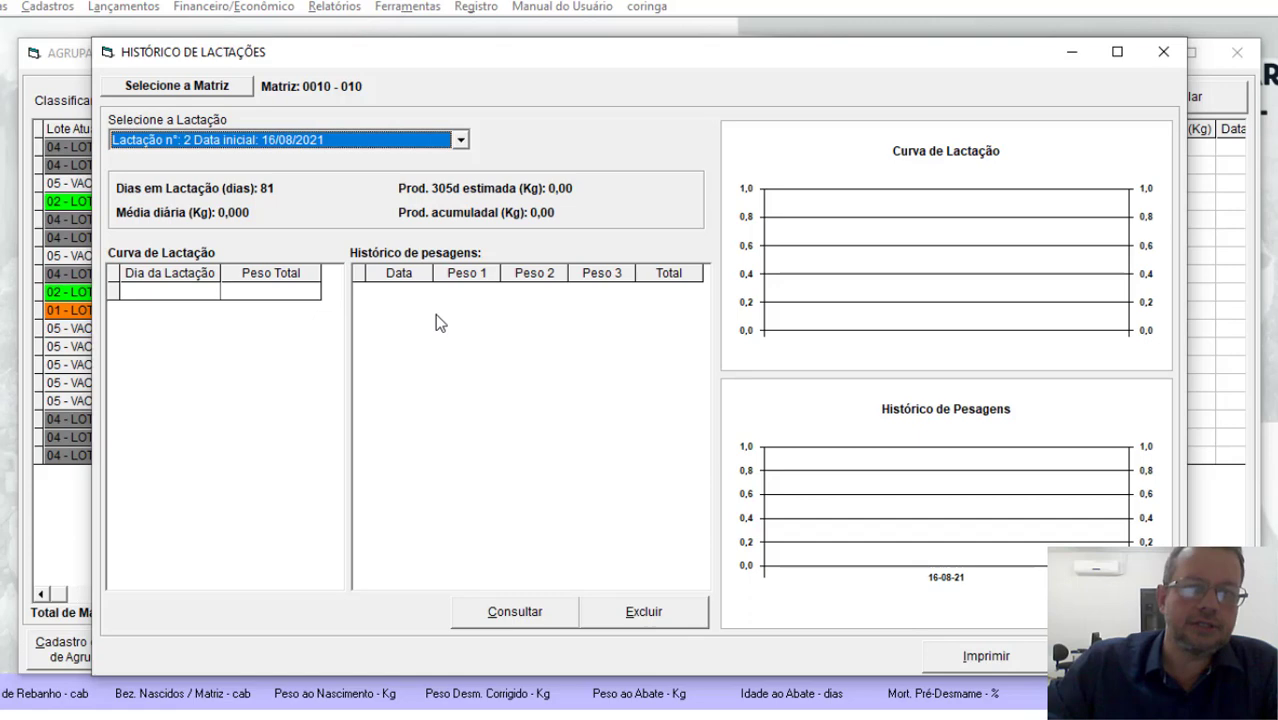
left_click(355, 140)
left_click(355, 162)
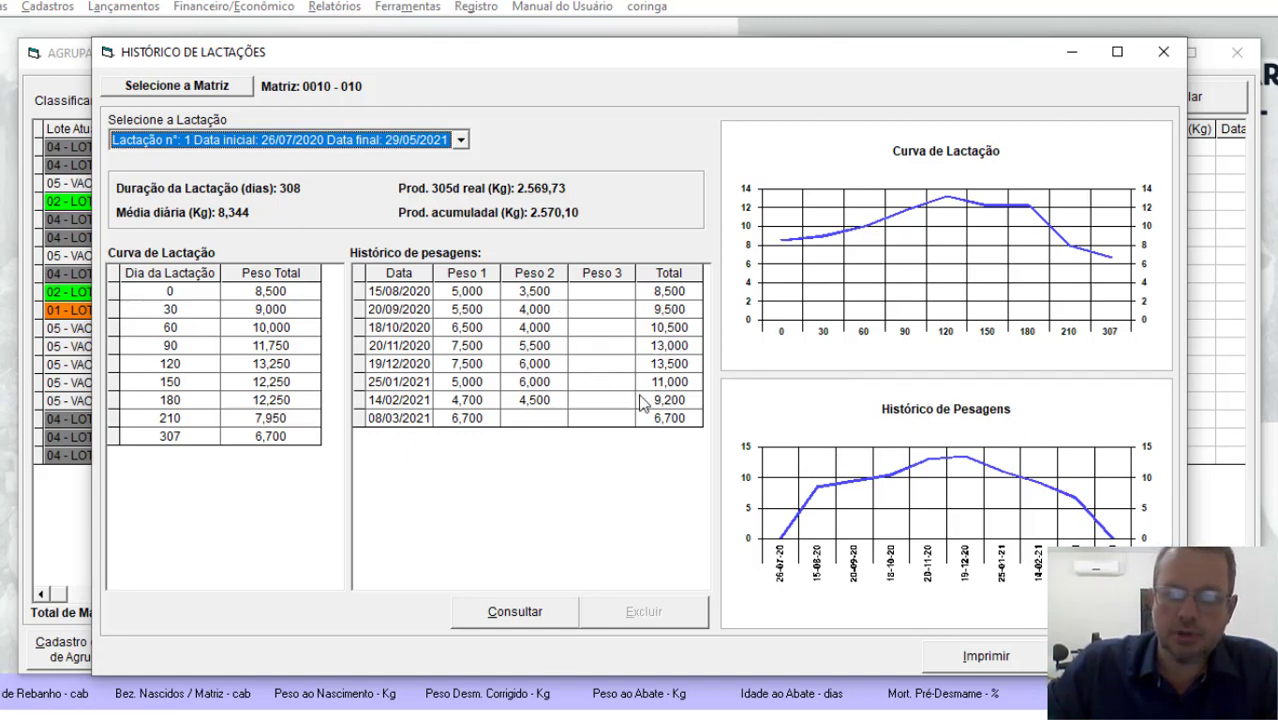
left_click(1112, 656)
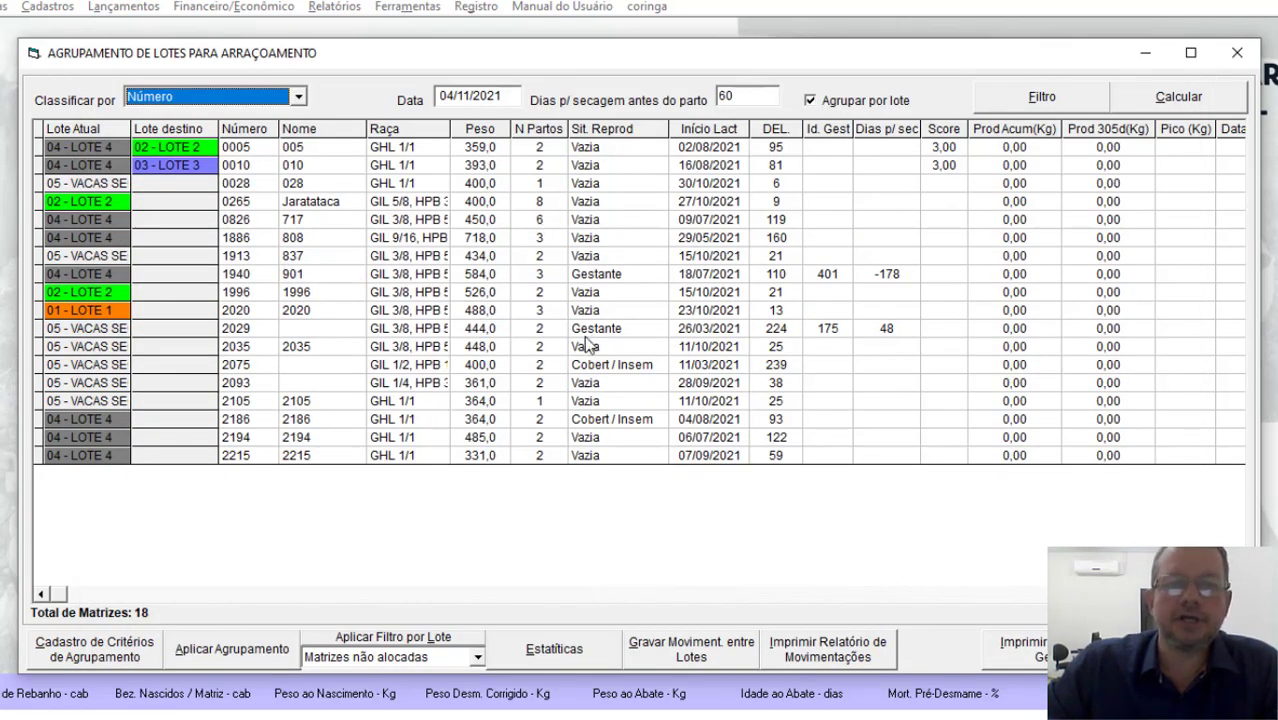
Step: Assign cow 0028 to destination LOTE 1
left_click(541, 186)
left_click(202, 186)
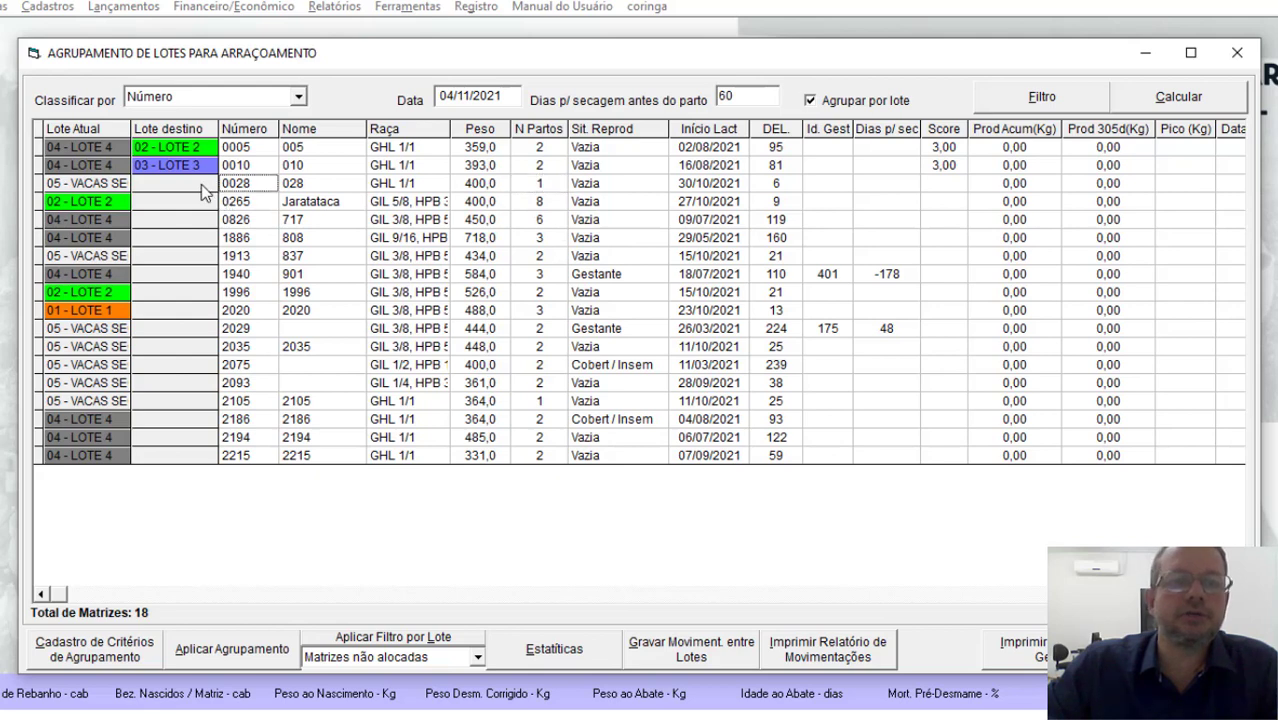
left_click(203, 187)
left_click(200, 204)
Step: Change the destination lot of cow 0010 to LOTE 2
left_click(195, 170)
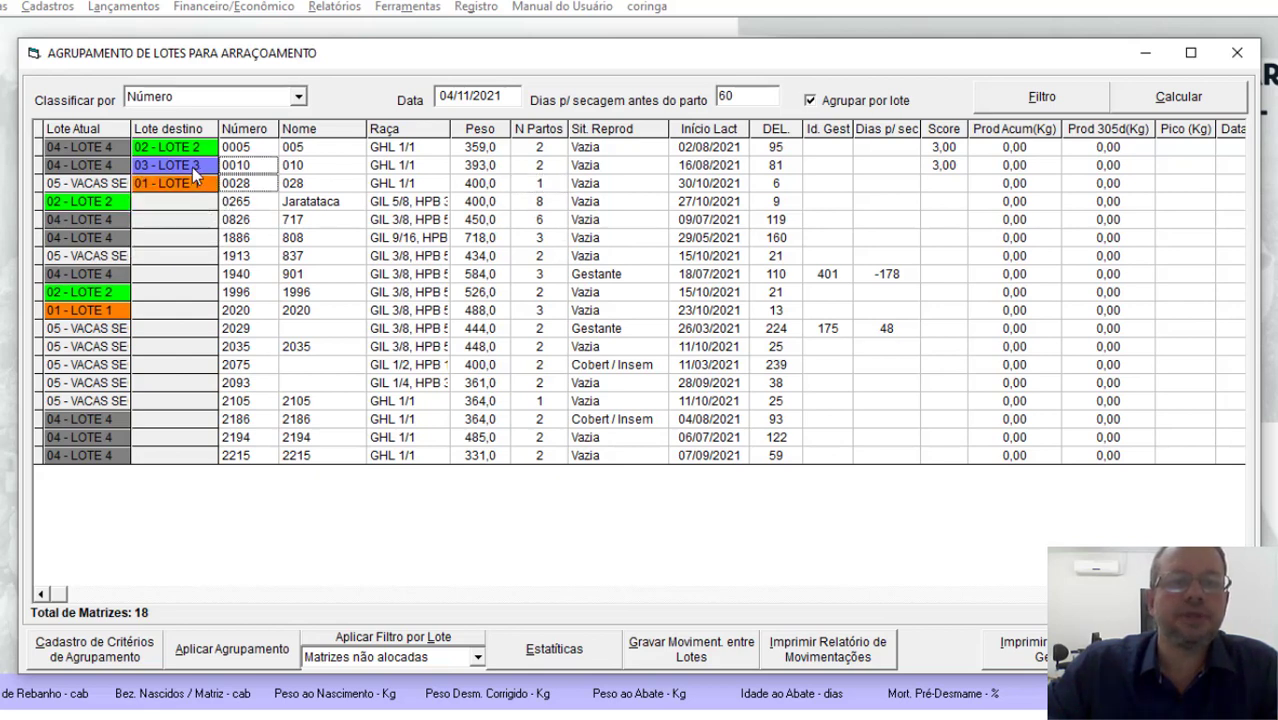
left_click(195, 169)
left_click(195, 169)
left_click(190, 168)
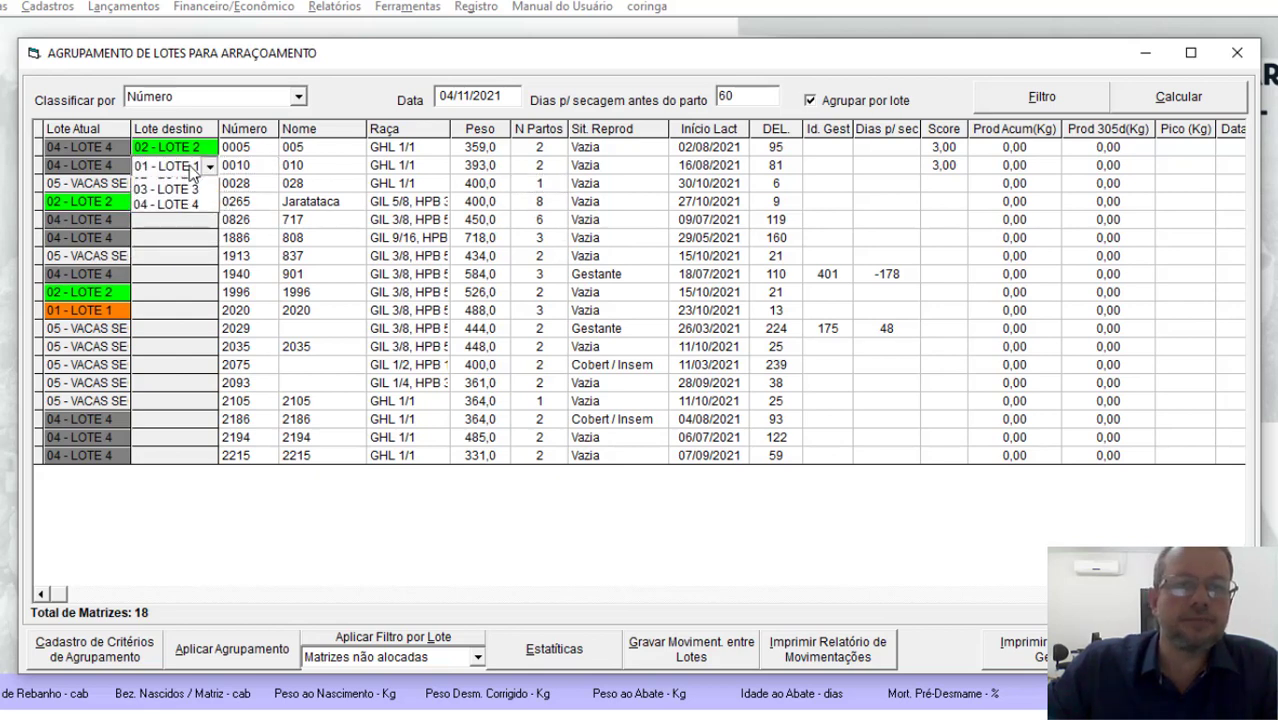
left_click(190, 168)
left_click(194, 169)
left_click(195, 169)
left_click(195, 168)
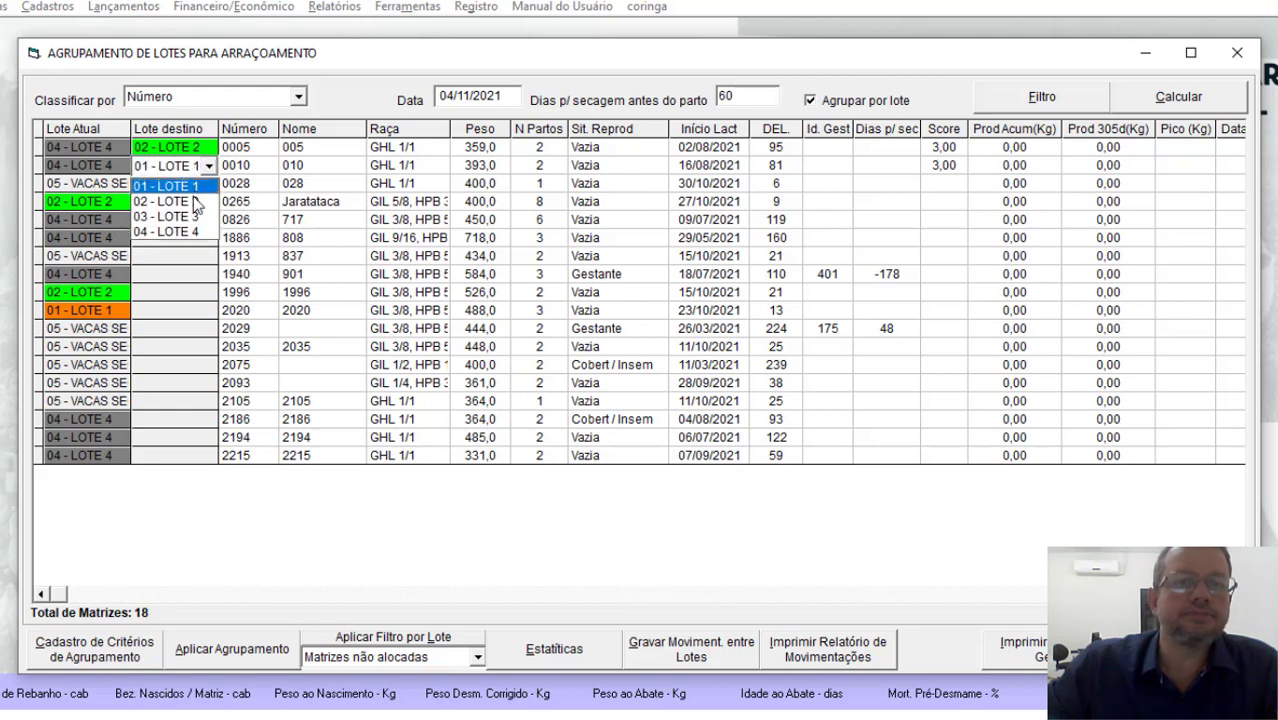
left_click(202, 203)
Step: Assign cows 1886 and 1913 to destination LOTE 2, cows 0265 and 1940 to LOTE 3, and cow 0826 to LOTE 4
left_click(203, 208)
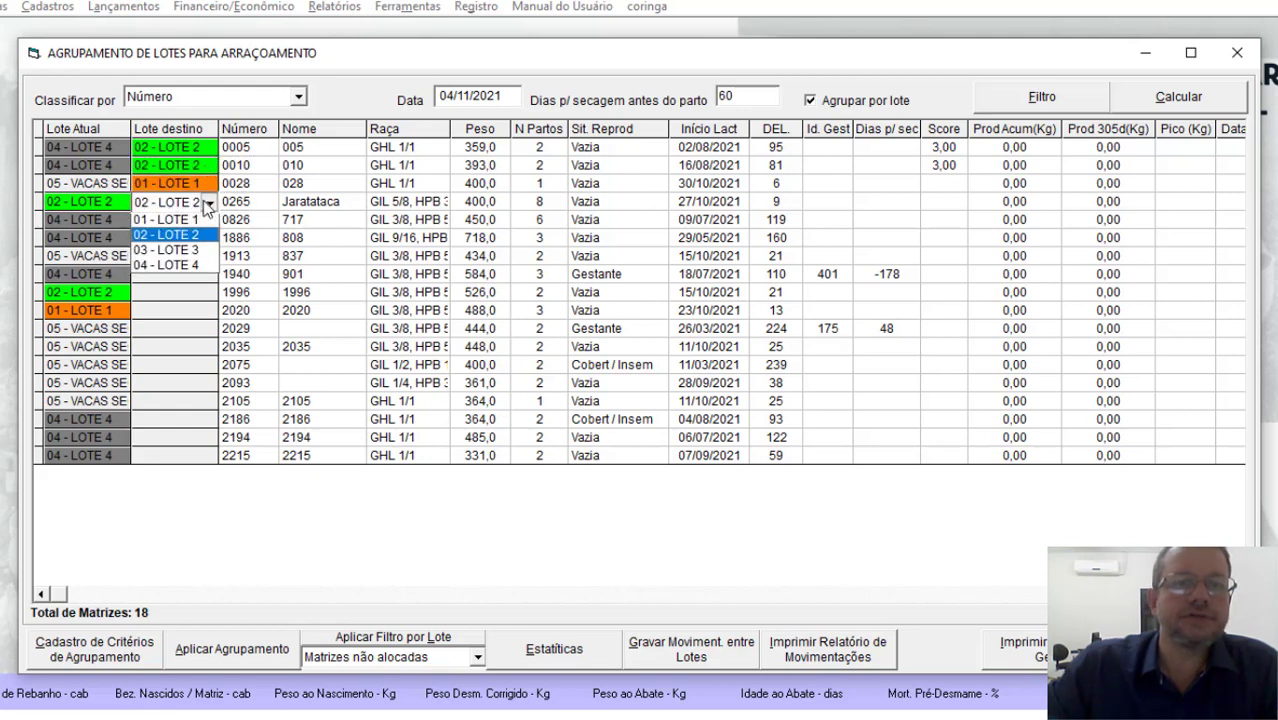
left_click(199, 237)
left_click(207, 239)
left_click(200, 258)
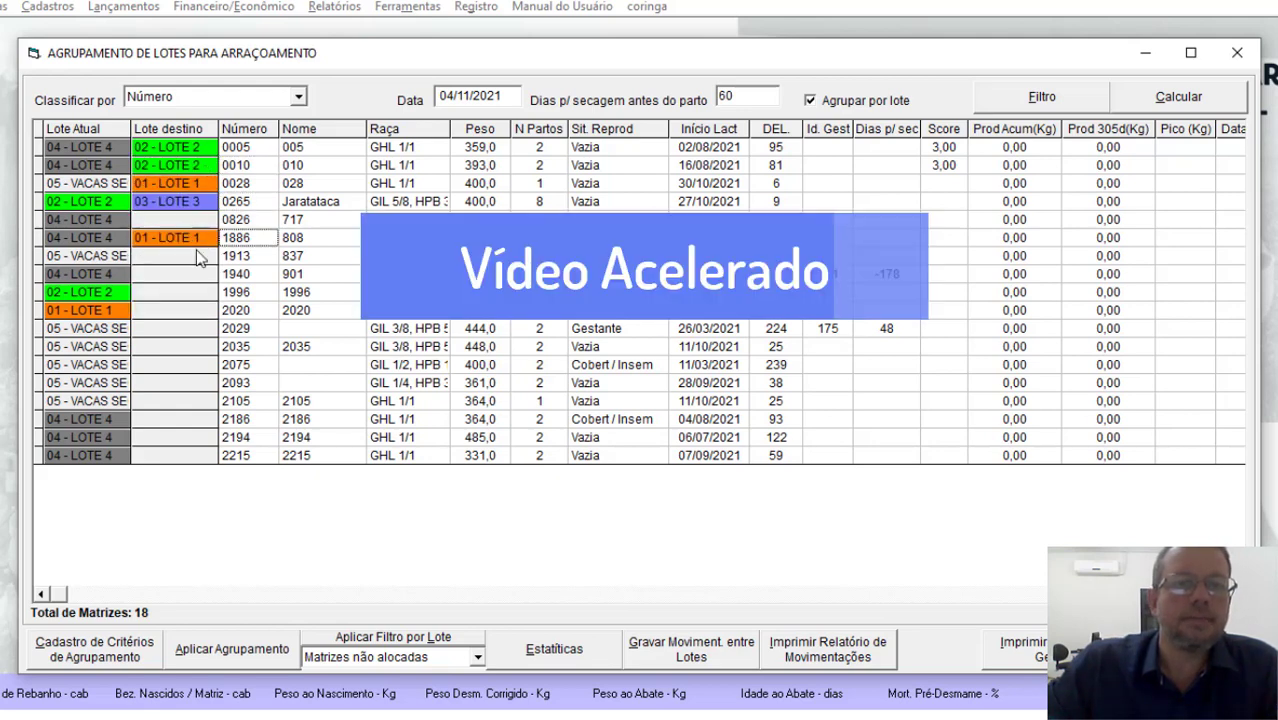
left_click(204, 239)
left_click(196, 274)
left_click(205, 220)
left_click(198, 286)
left_click(203, 258)
left_click(206, 258)
left_click(197, 292)
left_click(197, 325)
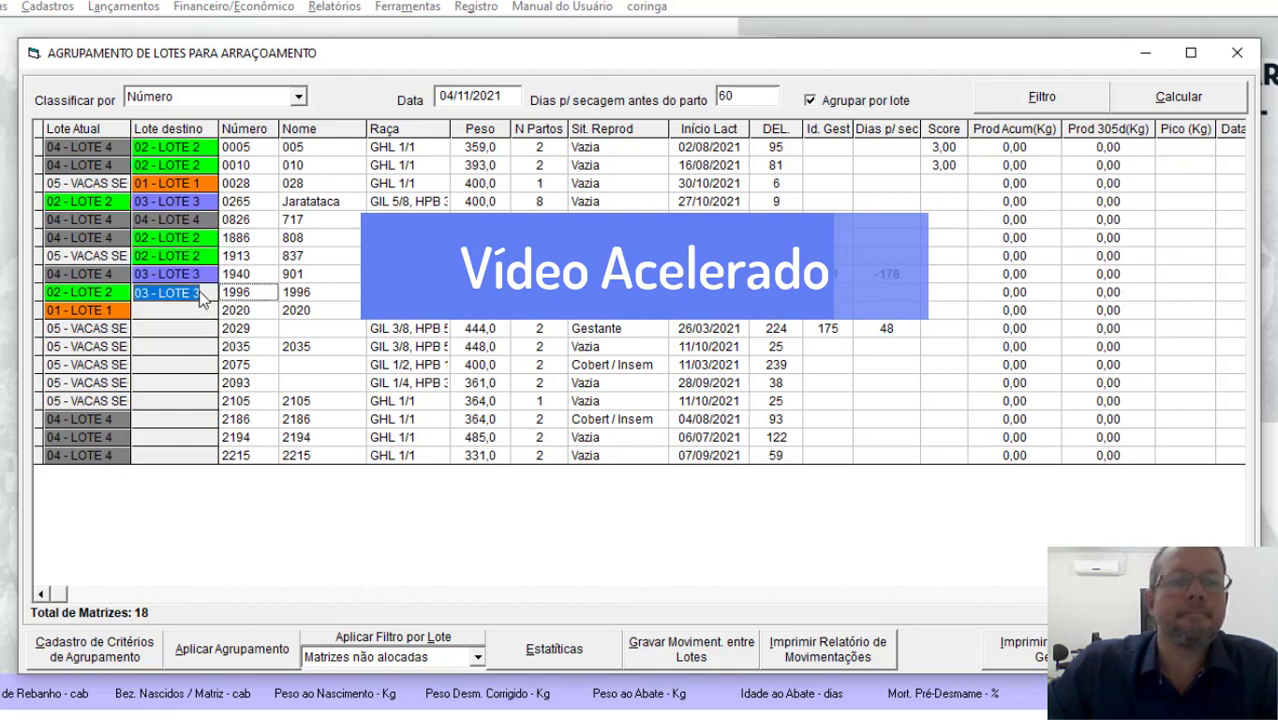
Step: Assign cow 1996 to destination LOTE 4, cow 2029 to LOTE 3, and cows 2020, 2035 and 2075 to LOTE 2
left_click(197, 358)
left_click(207, 311)
left_click(197, 345)
left_click(197, 379)
left_click(196, 382)
left_click(206, 366)
left_click(197, 401)
Step: Assign cow 2105 to destination LOTE 1, cows 2186 and 2194 to LOTE 2, and cows 2093 and 2215 to LOTE 3
left_click(206, 384)
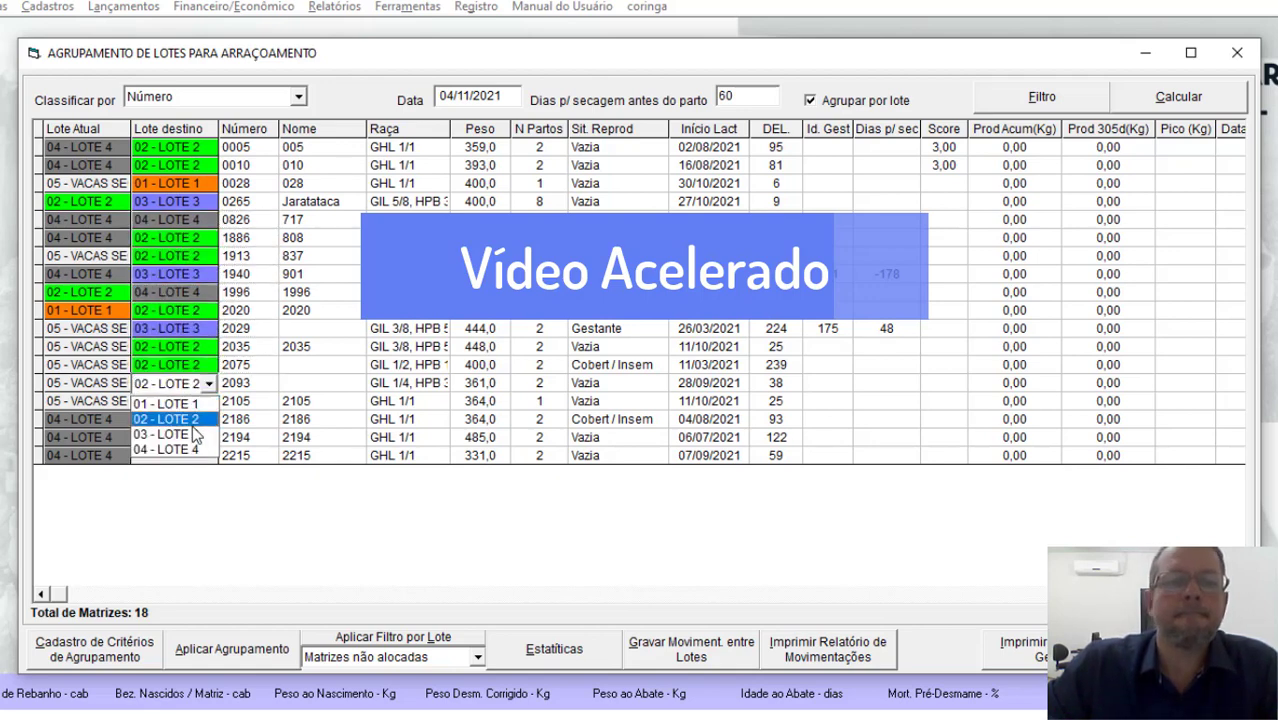
left_click(194, 434)
left_click(206, 402)
left_click(199, 422)
left_click(196, 419)
left_click(189, 456)
left_click(190, 460)
scroll(189, 461, "down", 1)
left_click(228, 456)
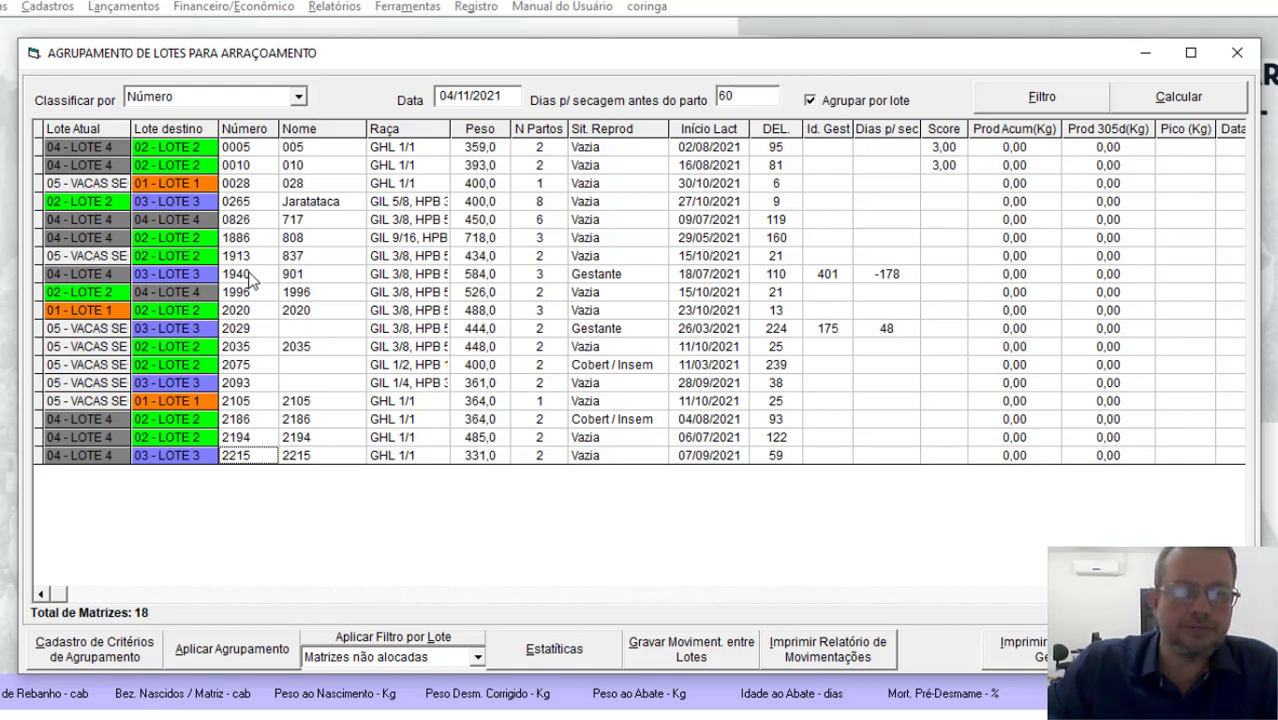
Step: Clear the "Matrizes não alocadas" lot filter and reapply it to list the whole herd
left_click(465, 655)
left_click(463, 652)
left_click(463, 652)
left_click(461, 651)
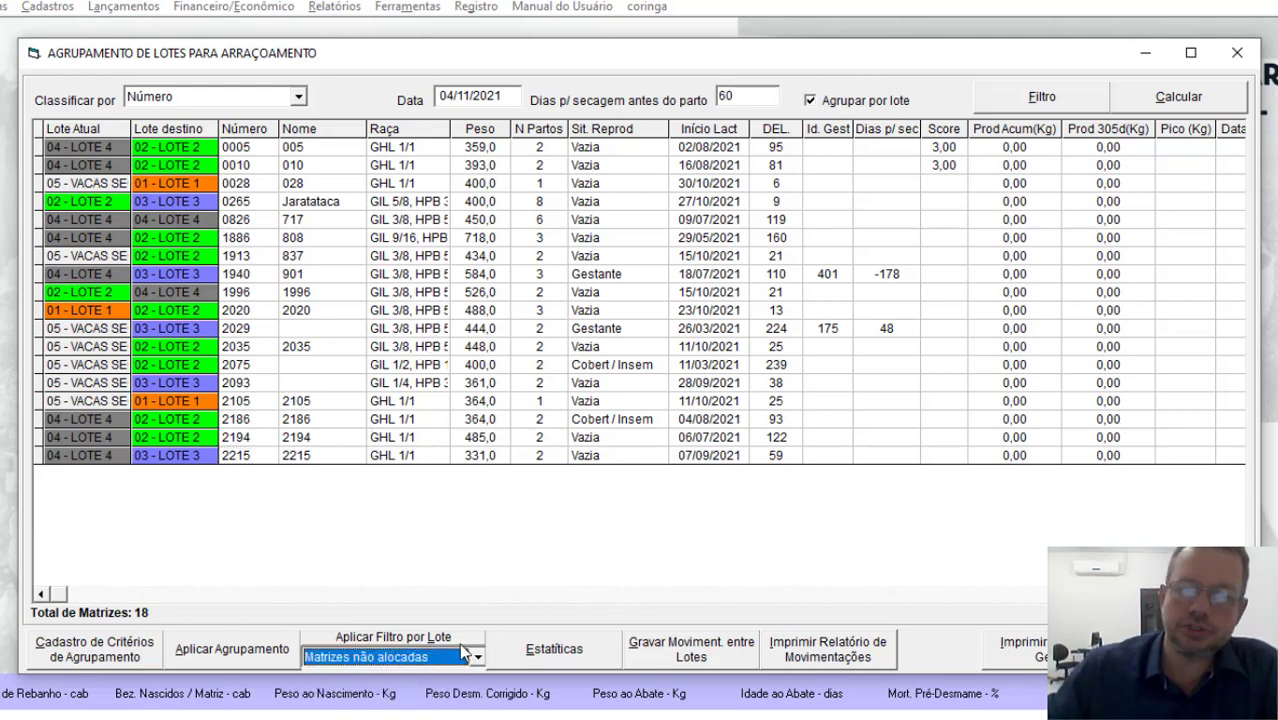
left_click(456, 643)
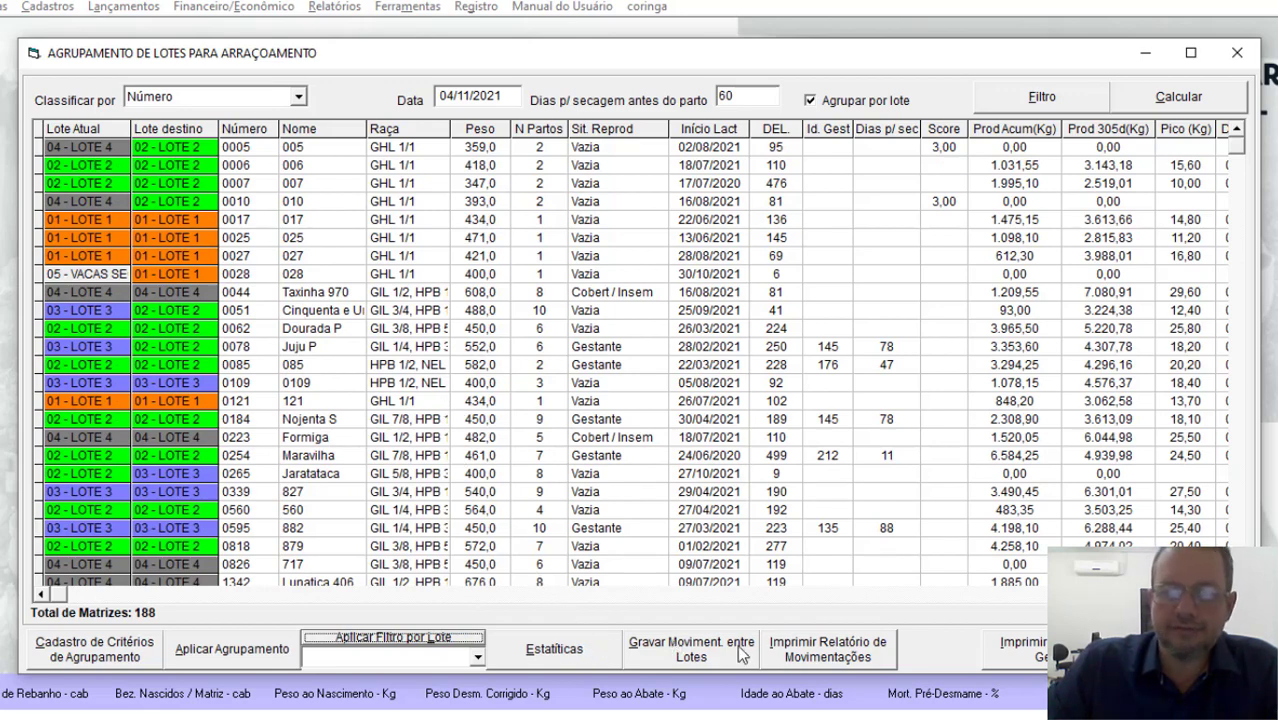
Step: Open the feeding lot statistics for the current lots and examine the weight mean, minimum, maximum and deviation of LOTE 1
left_click(566, 654)
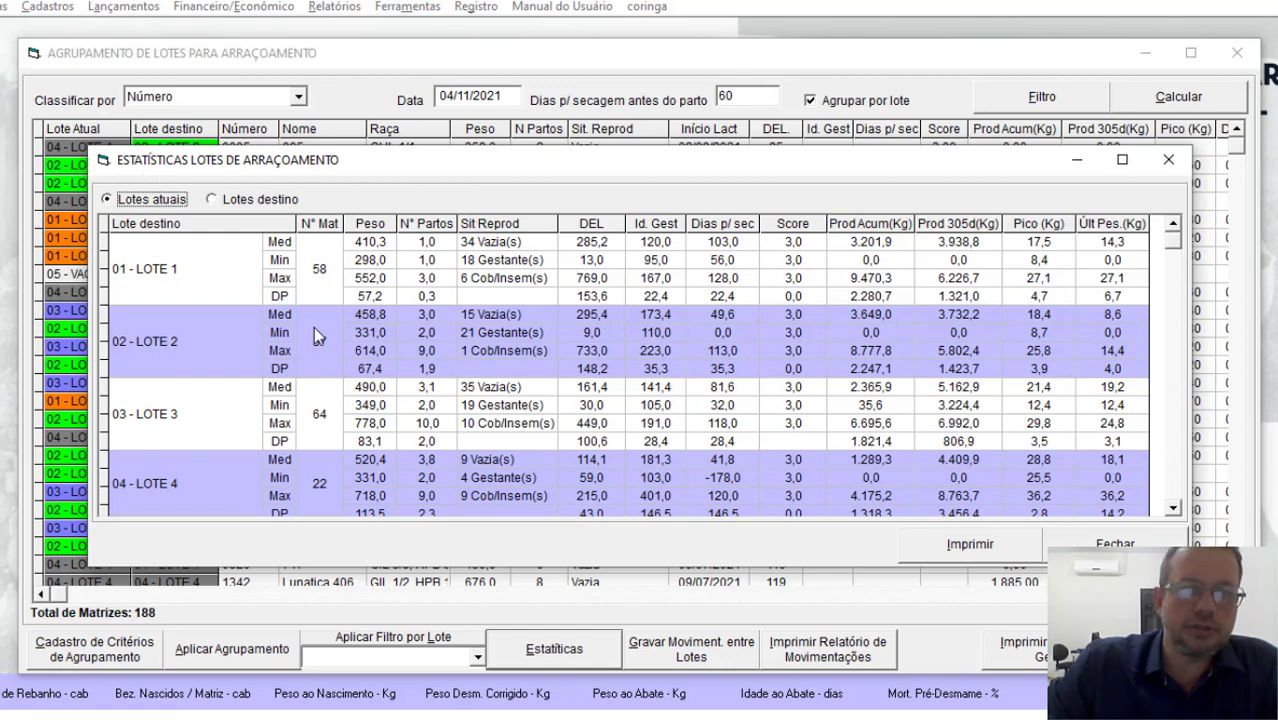
left_click_drag(258, 168, 374, 169)
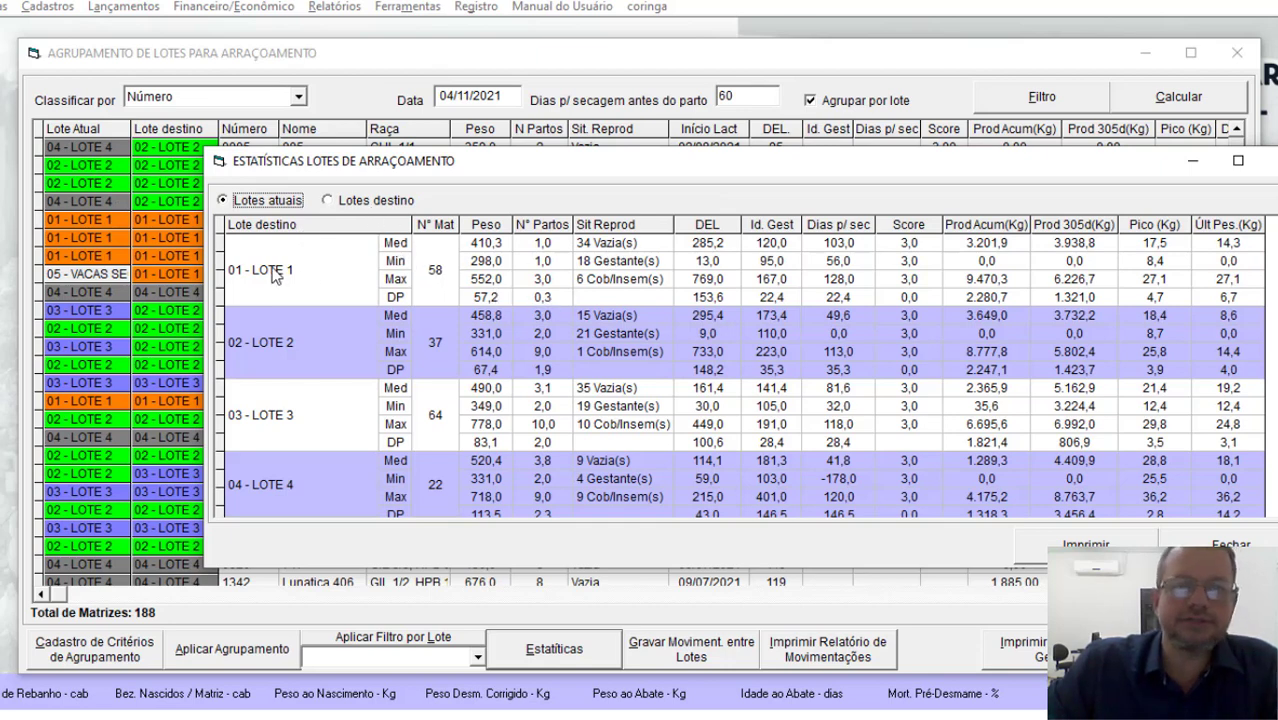
left_click(485, 244)
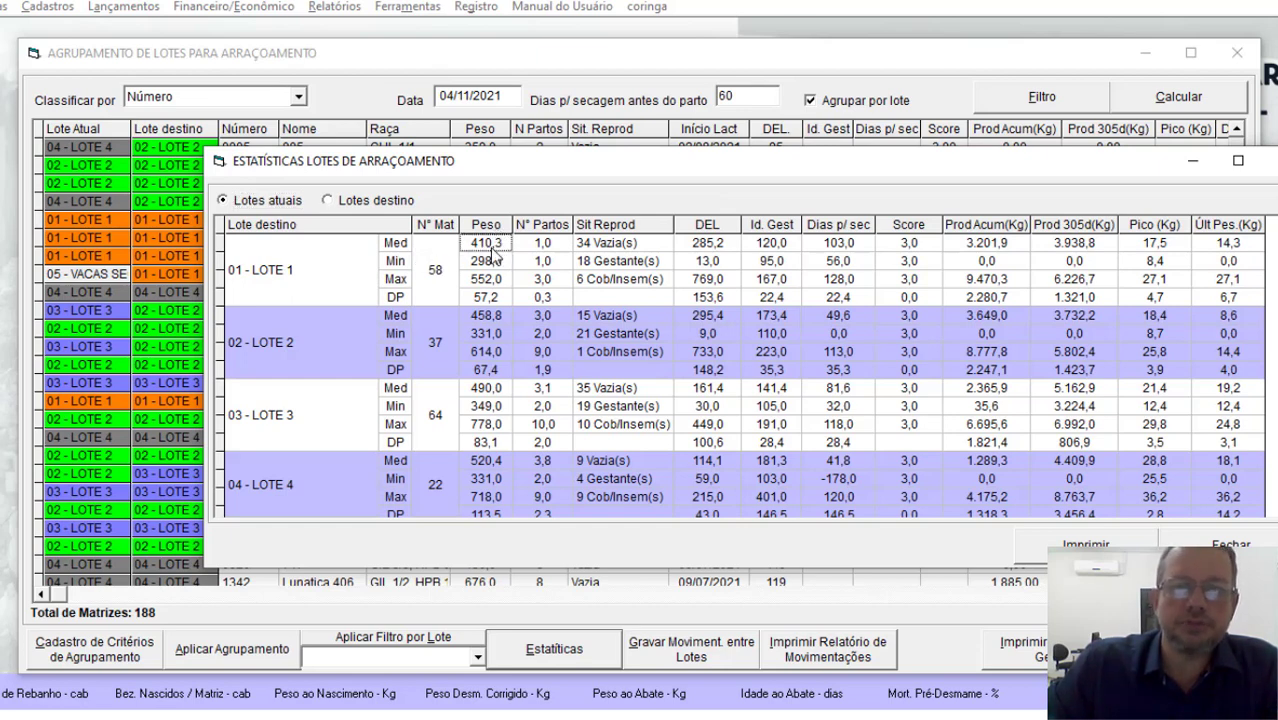
left_click(484, 264)
left_click(489, 280)
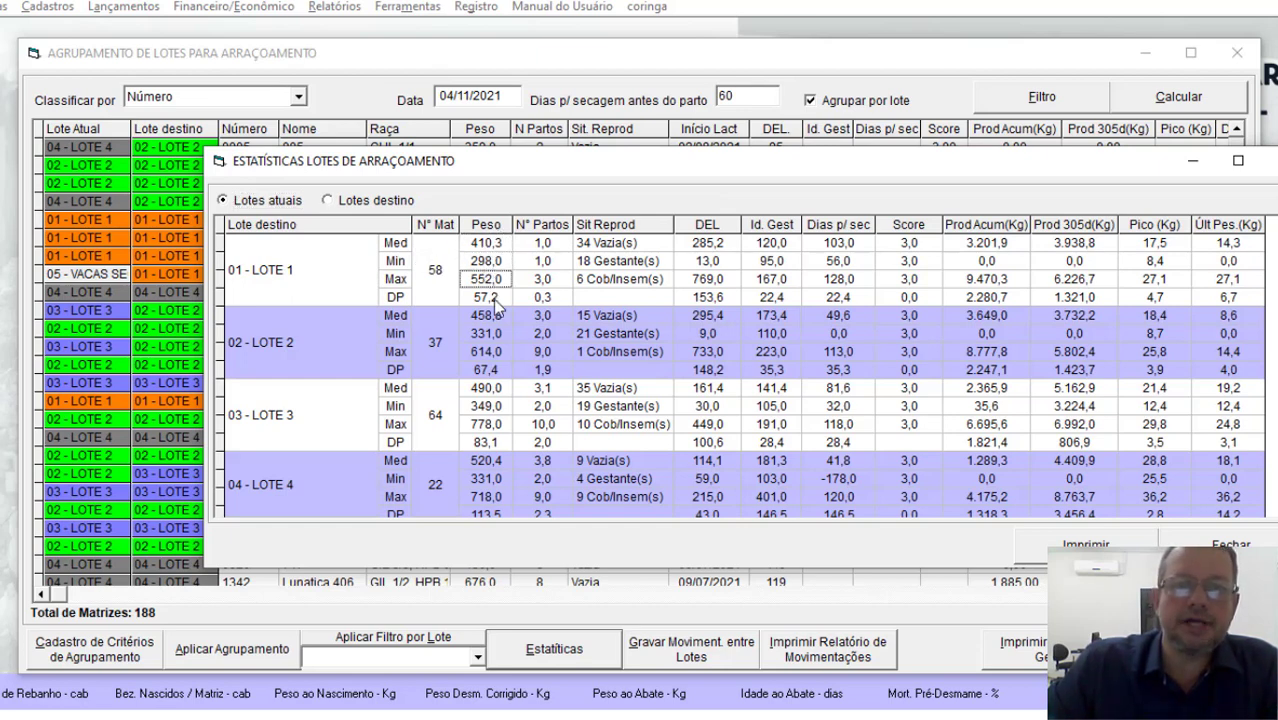
left_click(495, 297)
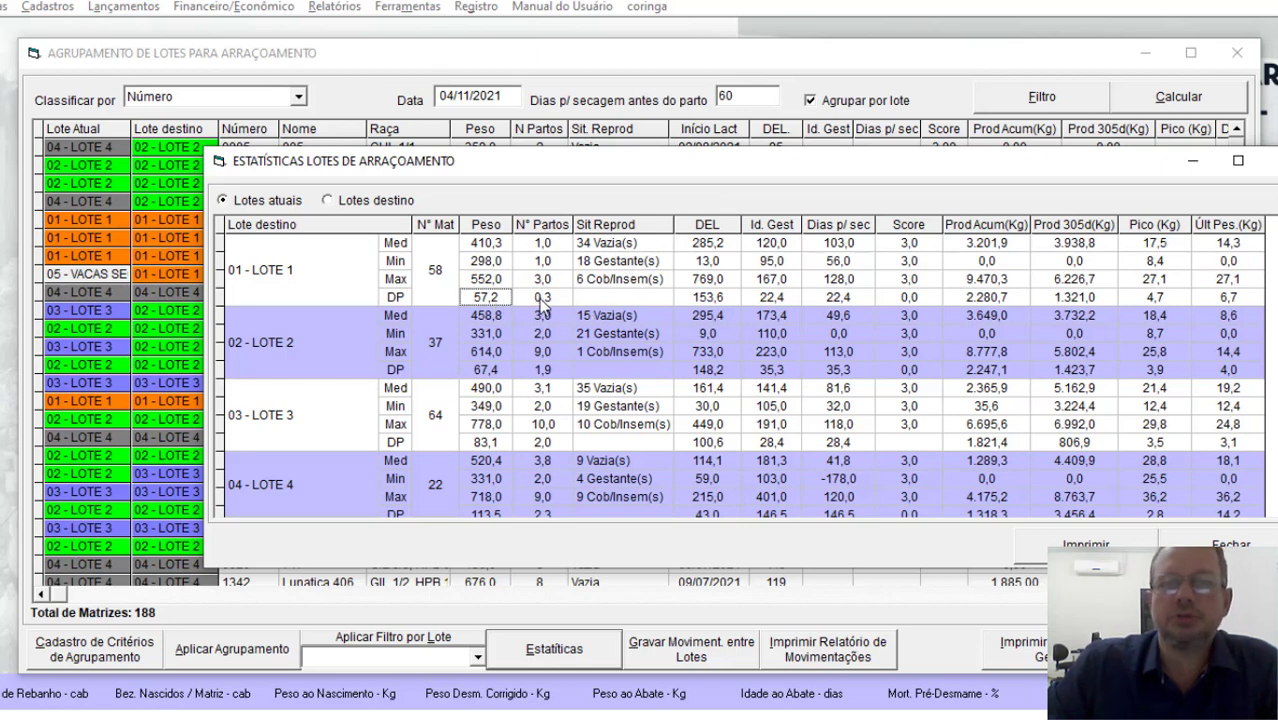
Step: Examine the reproductive status, days in milk and last weighing statistics of current LOTE 1
left_click(608, 246)
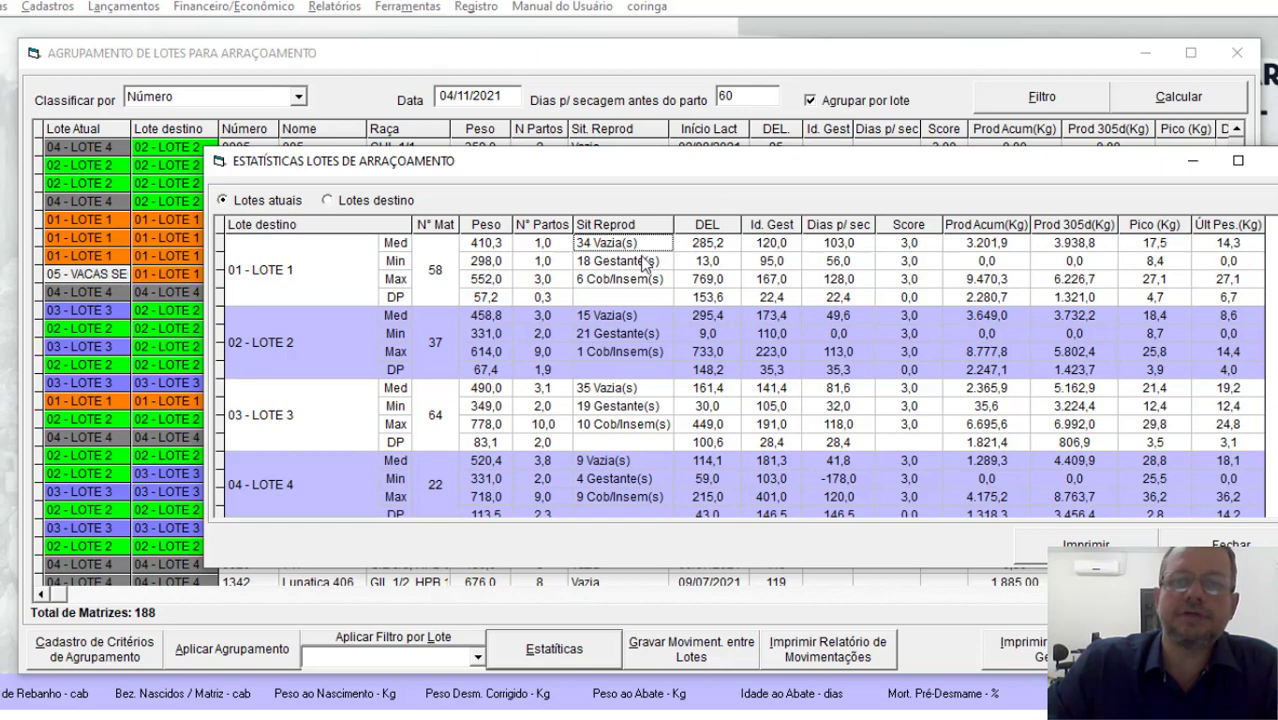
left_click(645, 263)
left_click(651, 281)
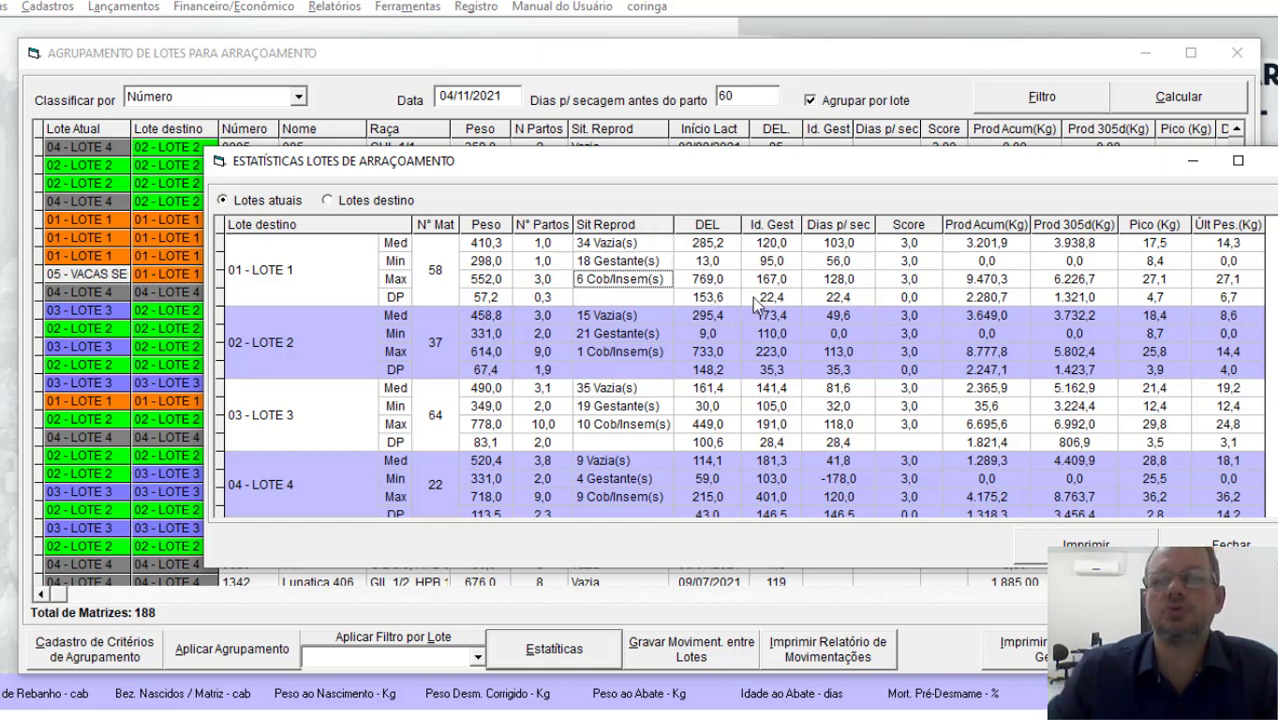
left_click(721, 246)
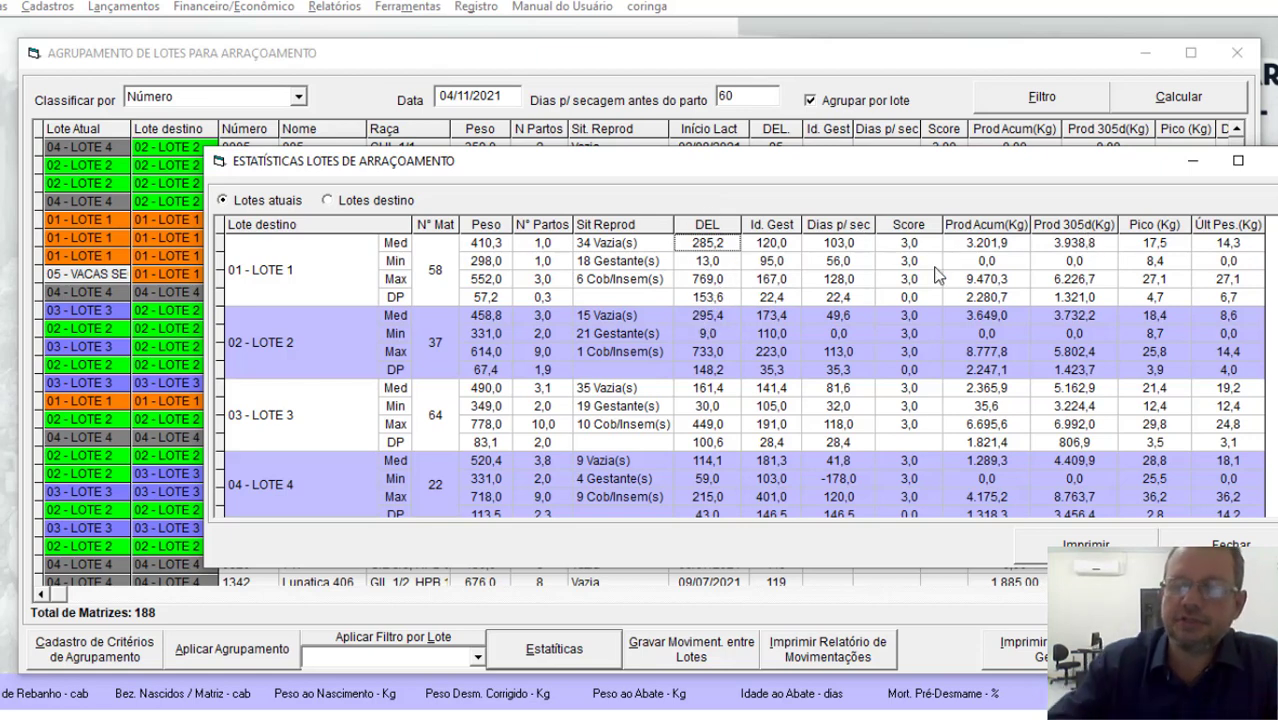
key("Right")
key("Right")
key("Right")
key("Right")
key("Right")
key("Right")
key("Right")
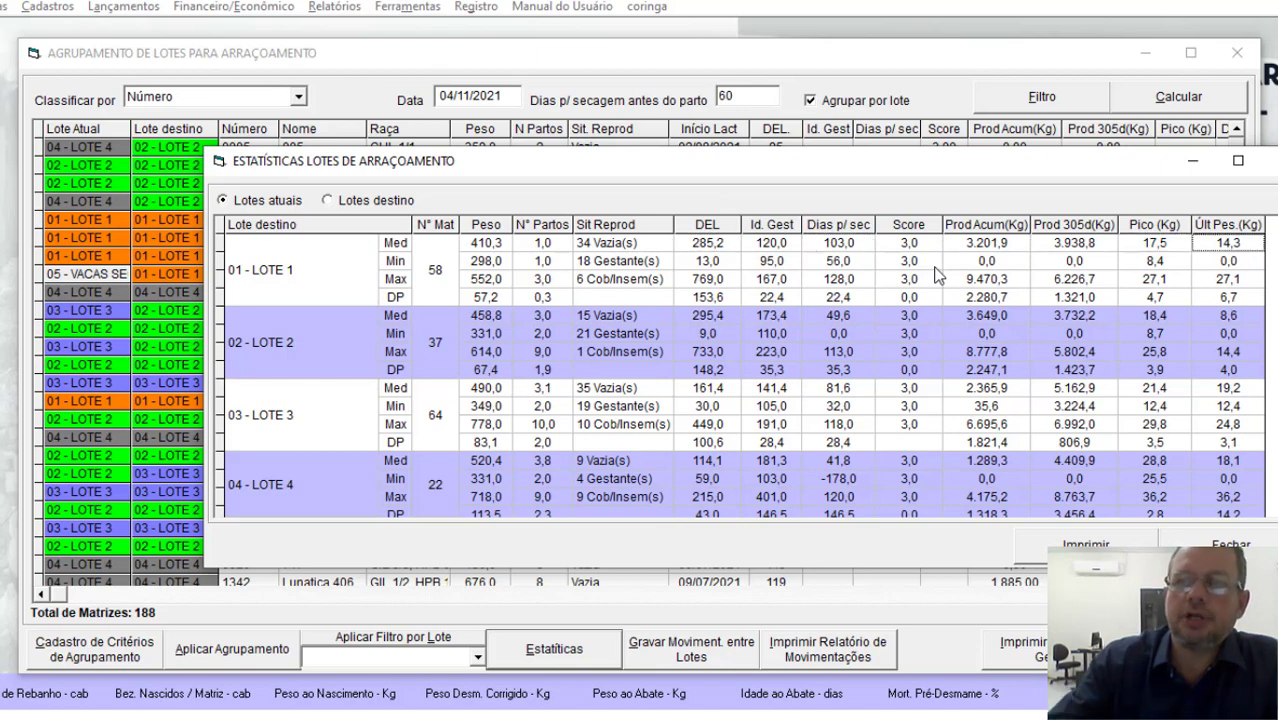
left_click(1236, 282)
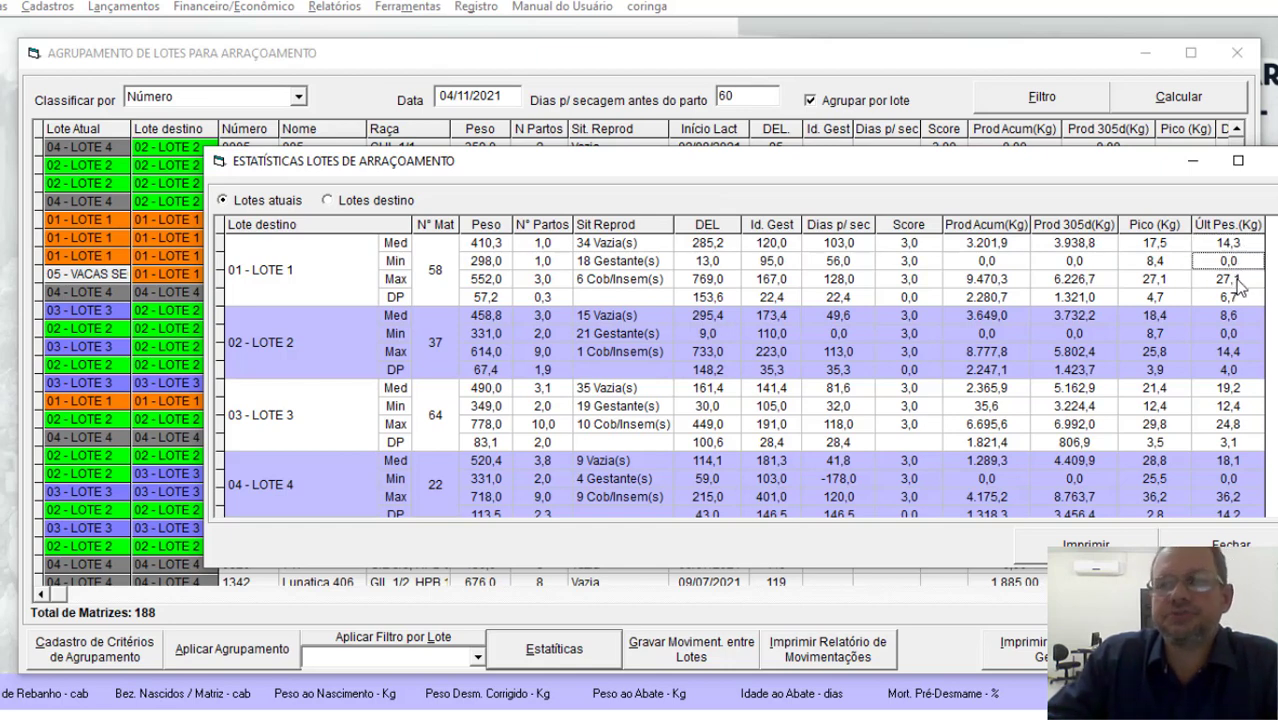
left_click(1240, 300)
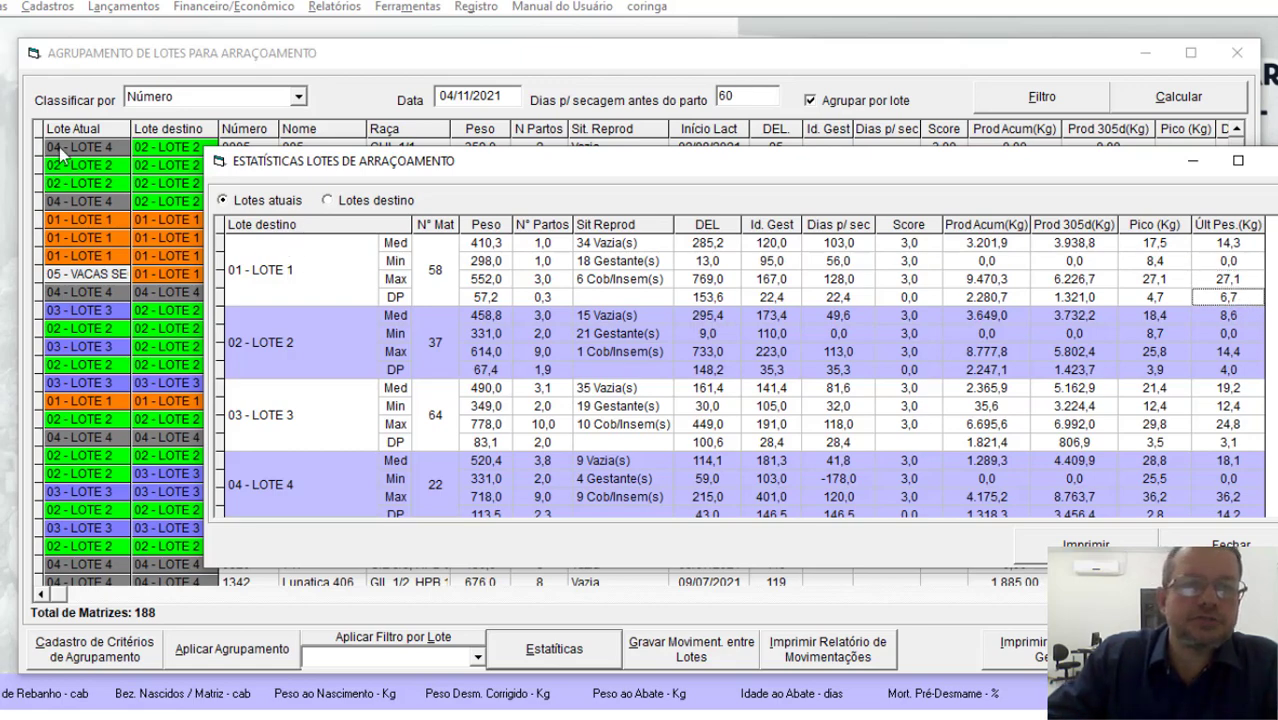
Step: Show the statistics for the destination lots and compare the last weighing figures of LOTE 1 and LOTE 2
left_click(362, 201)
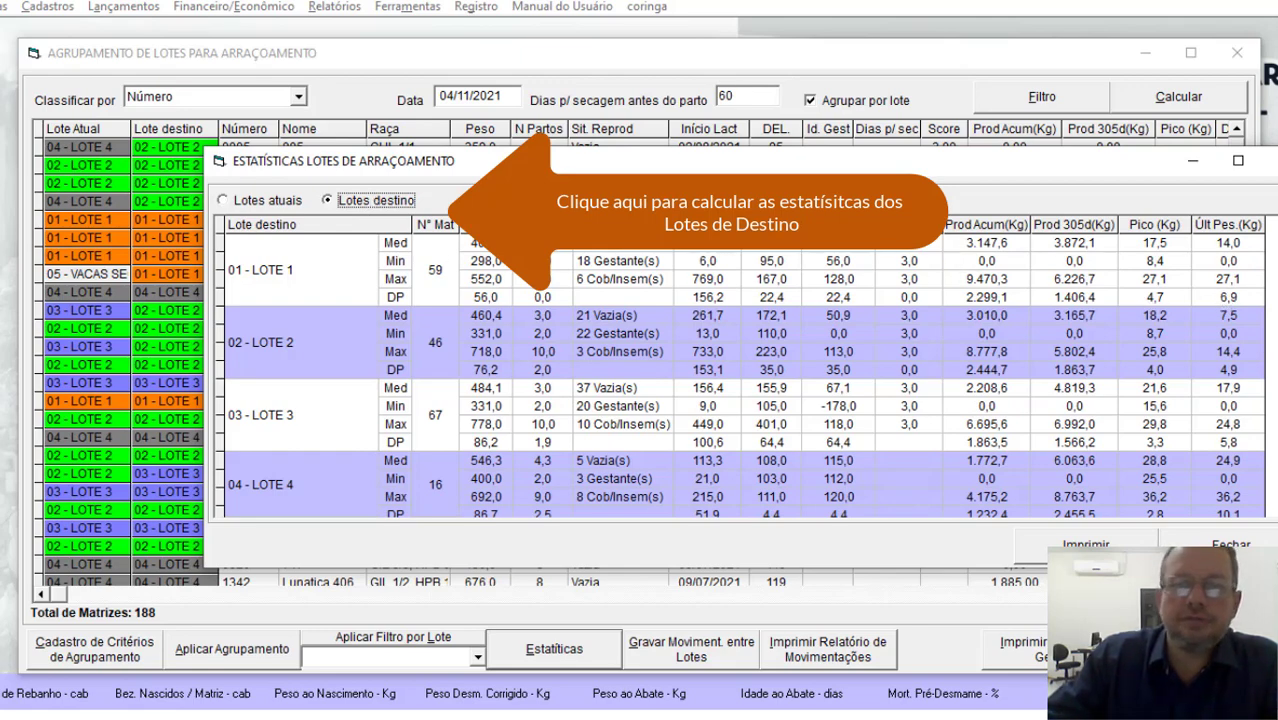
left_click_drag(592, 168, 507, 166)
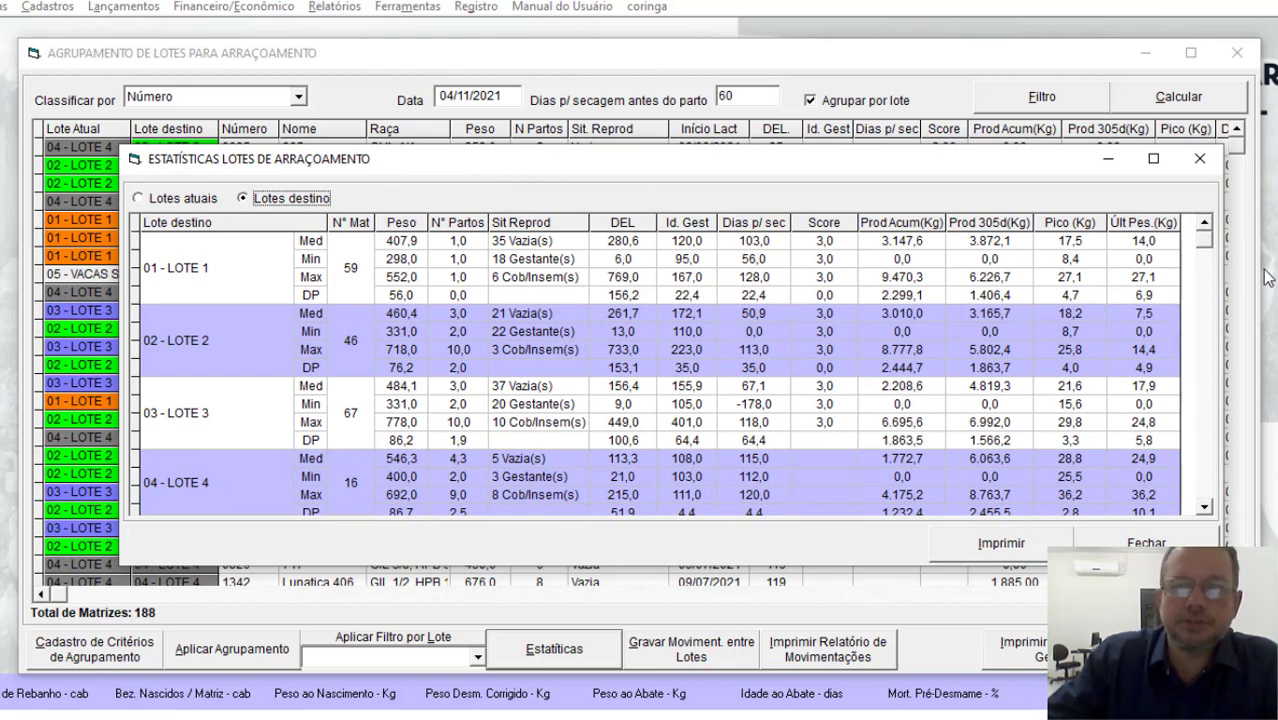
left_click(1155, 244)
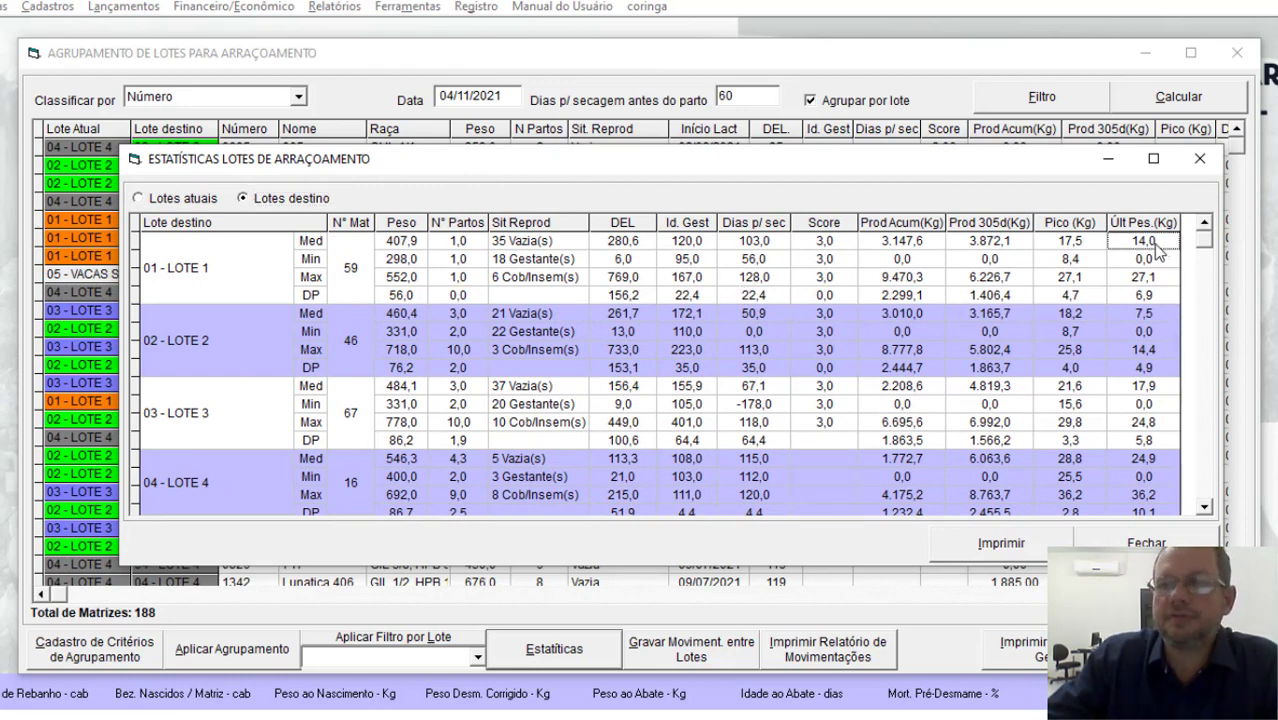
left_click(1162, 296)
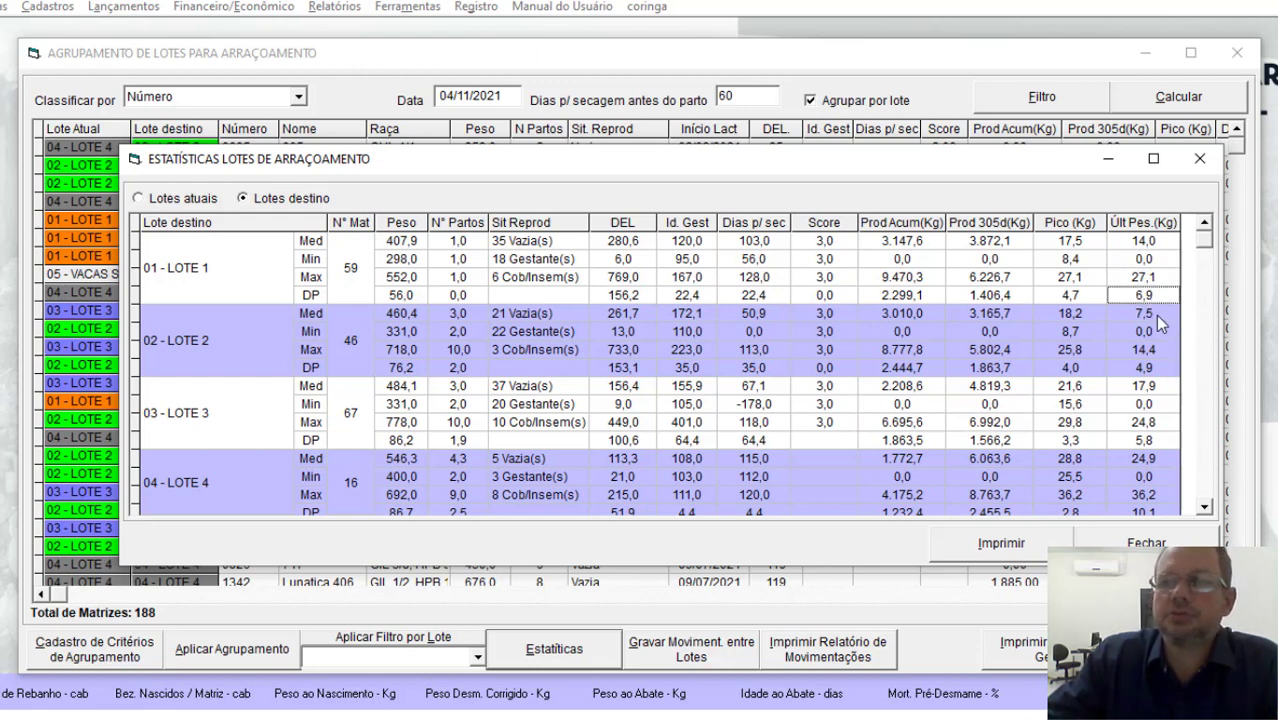
left_click(1158, 316)
left_click(1166, 370)
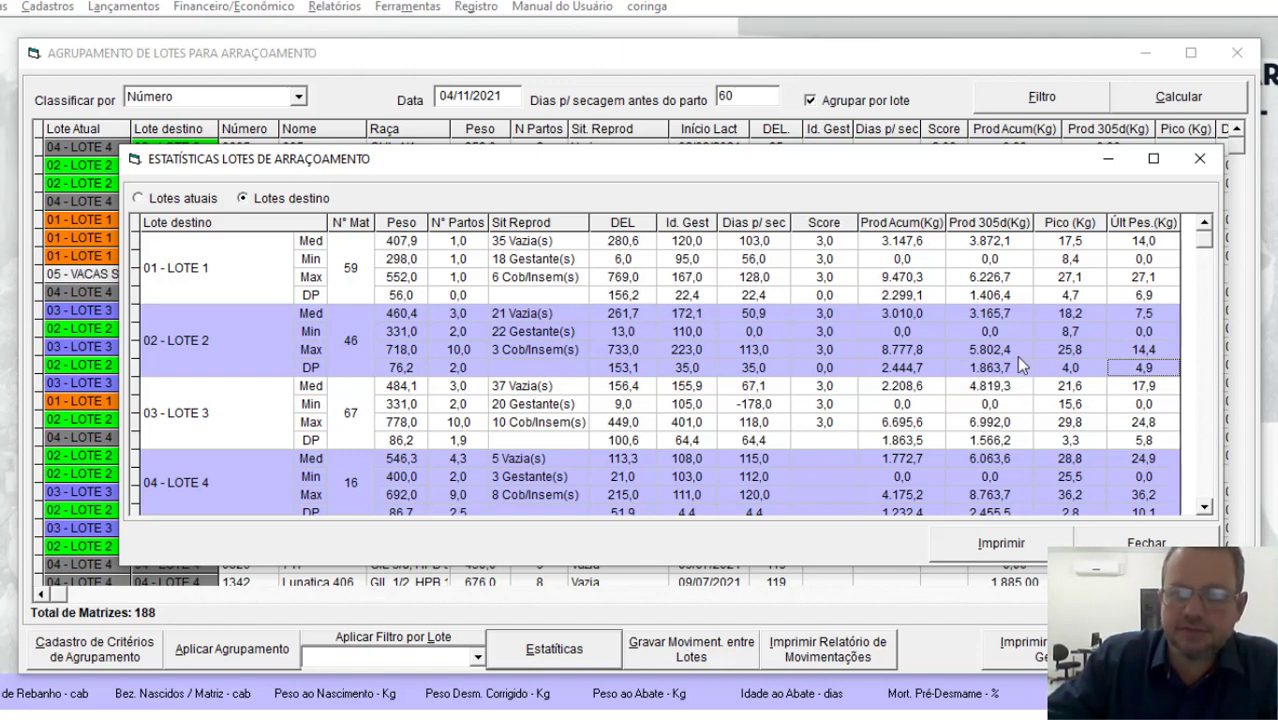
Step: Generate the printable statistics report of the destination lots and check its export options without exporting
left_click(1026, 546)
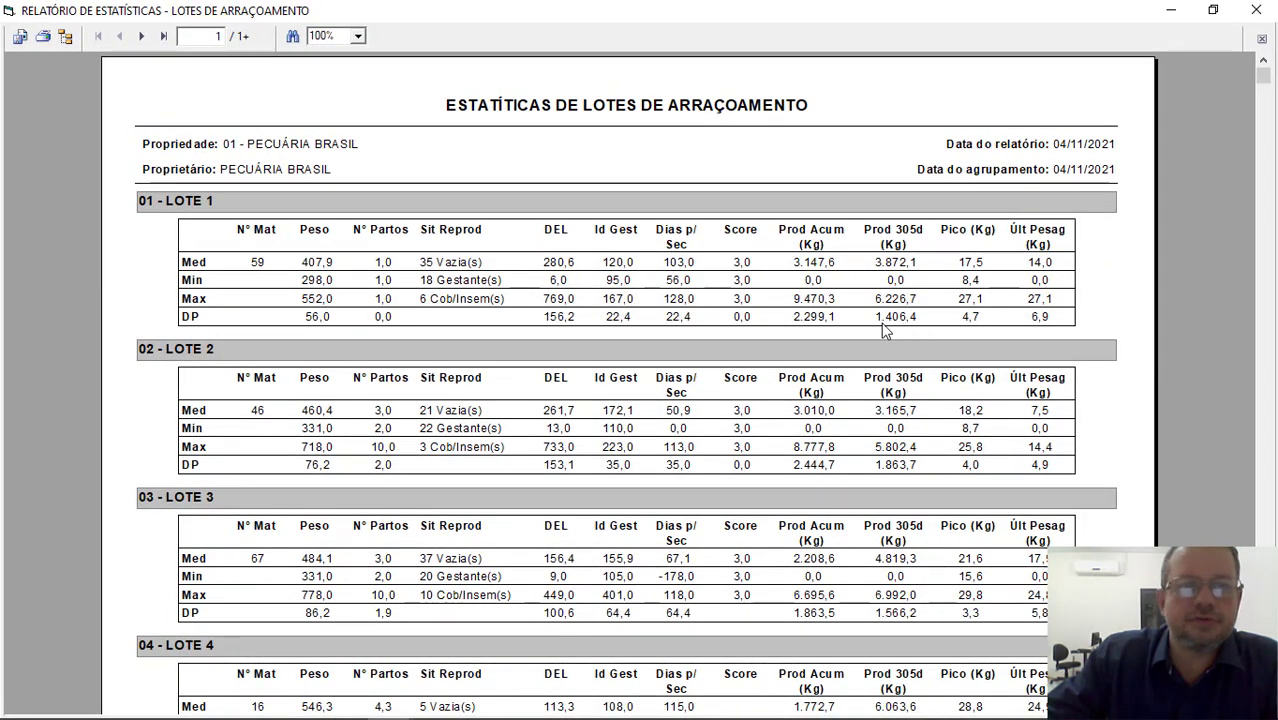
left_click(20, 36)
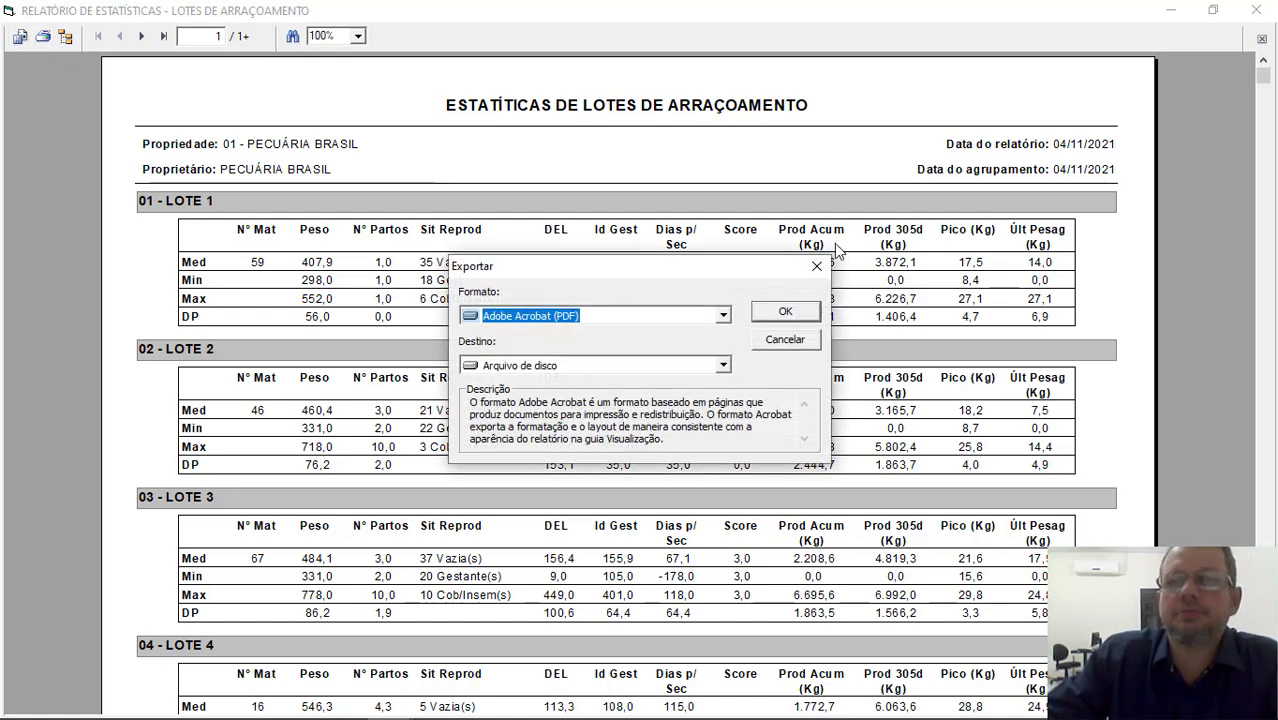
left_click(816, 266)
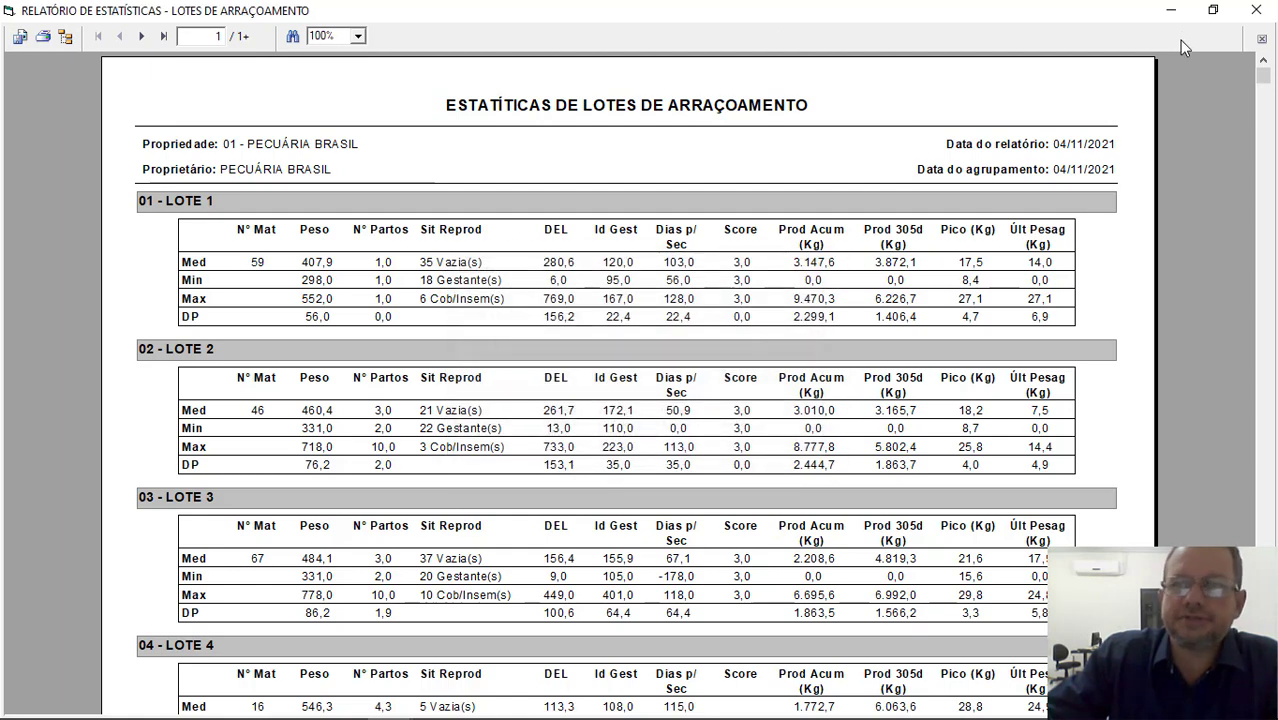
Step: Close the statistics report and window, and record the movements of the cows from their current lots to the destination lots
left_click(1254, 11)
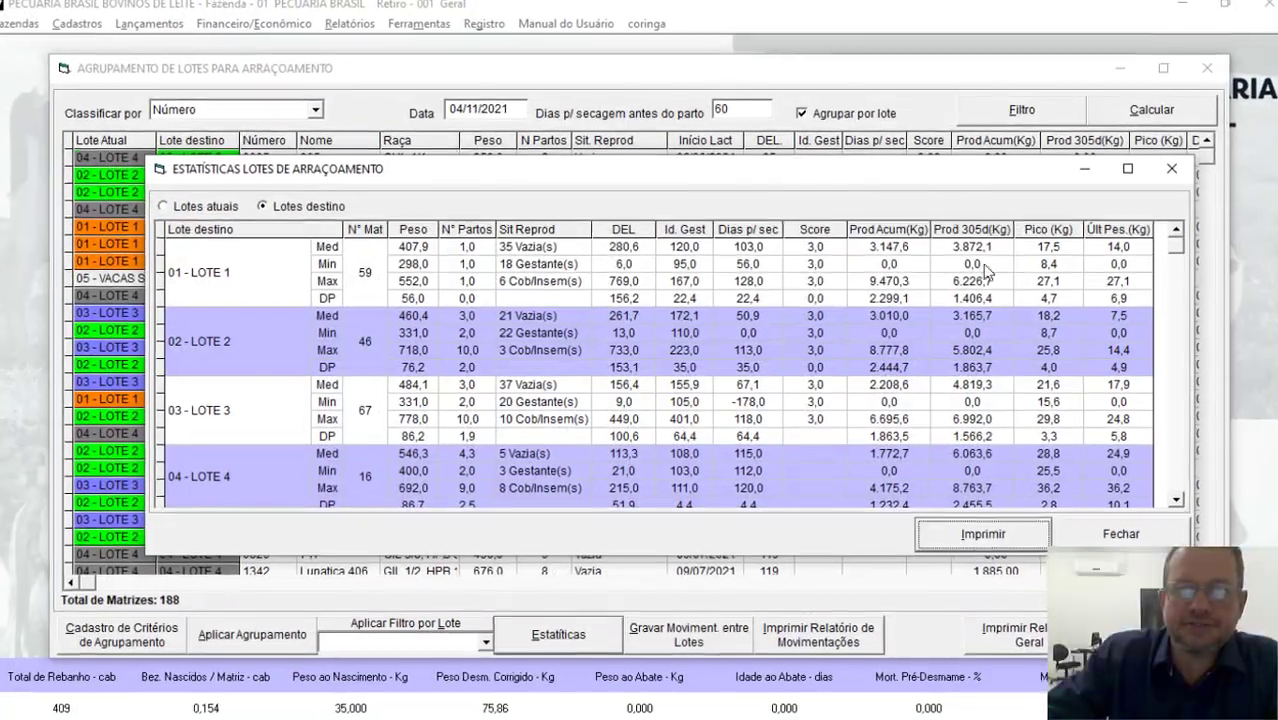
left_click(1150, 544)
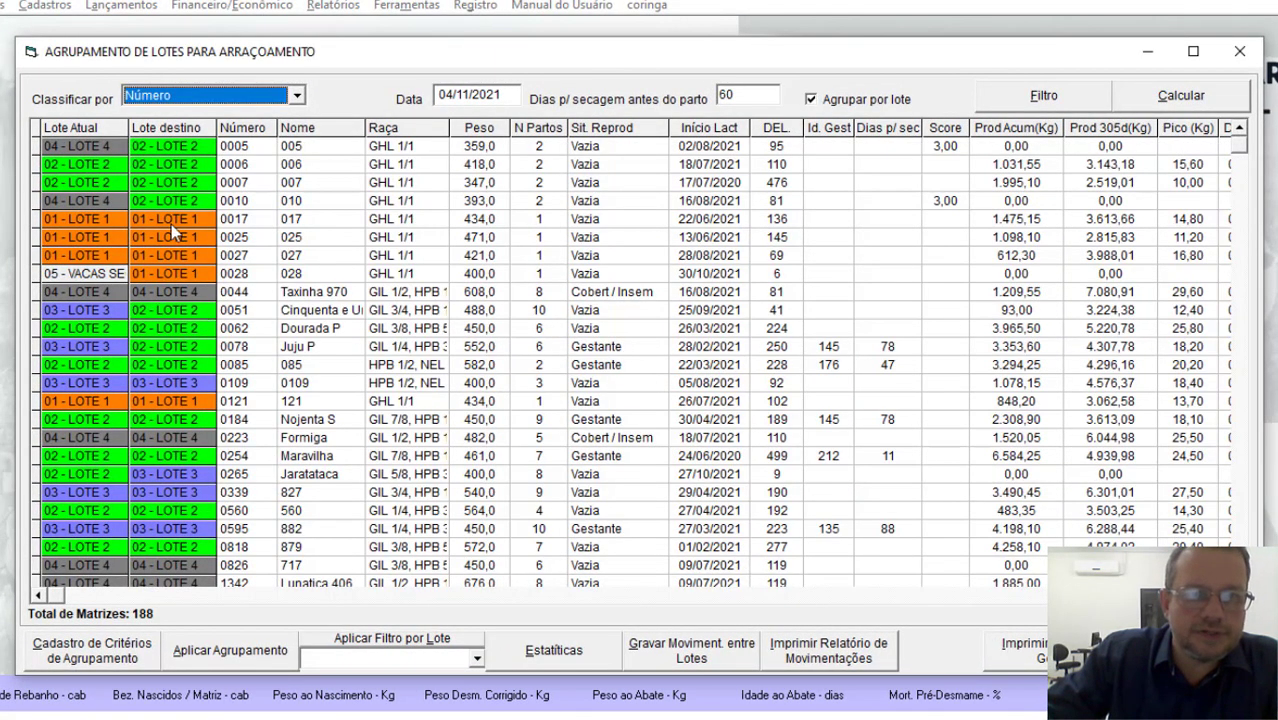
left_click(727, 657)
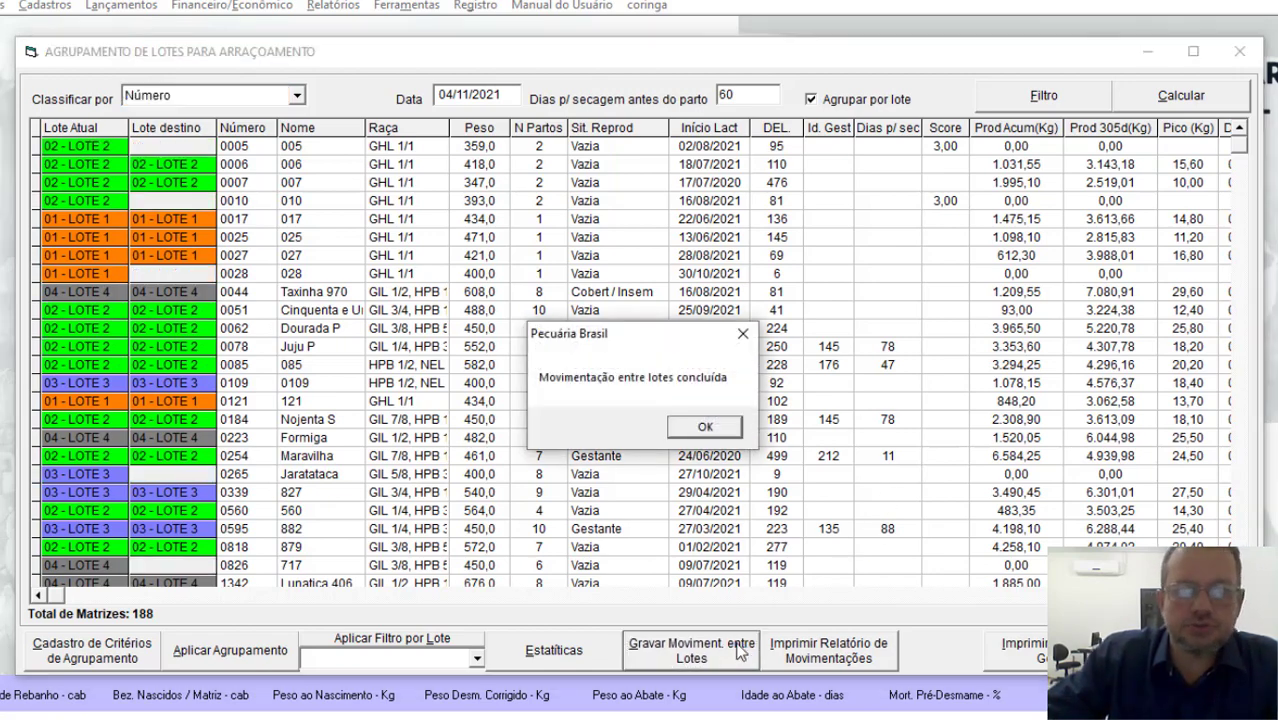
left_click(719, 427)
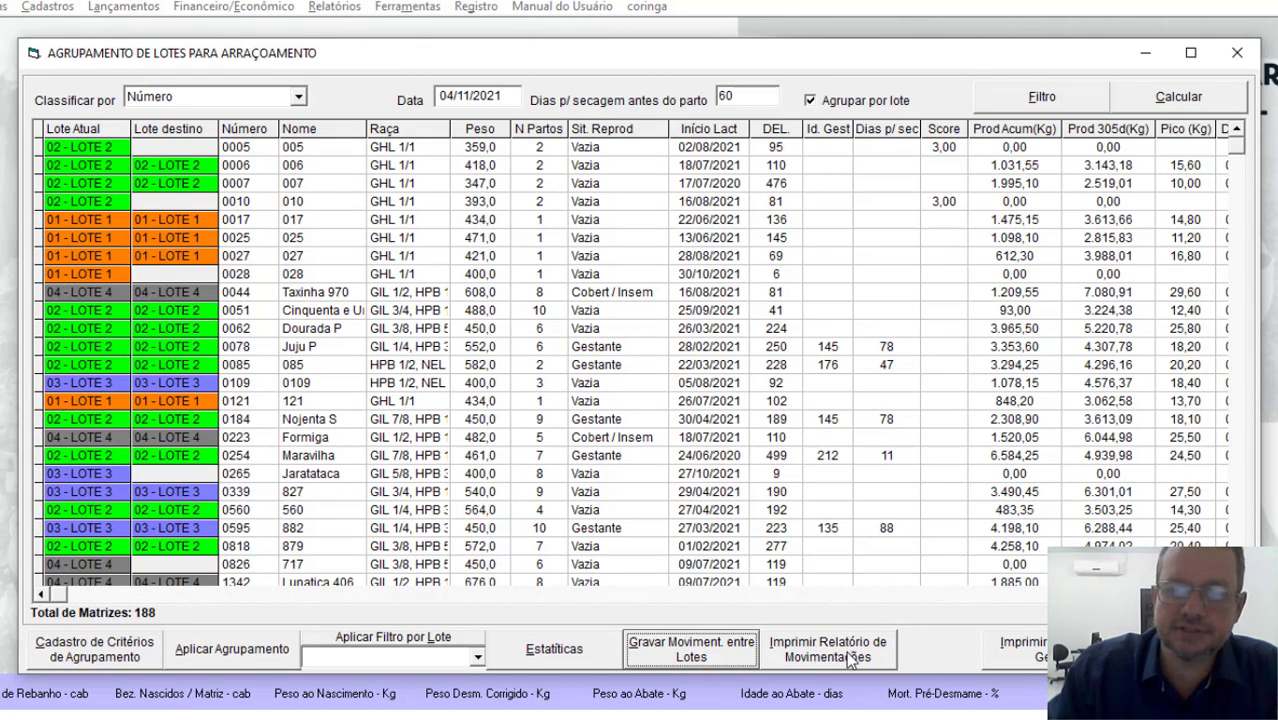
Step: Generate the animal movements report, review the origin and destination lots of the moved cows, and check its export options without exporting
left_click(850, 662)
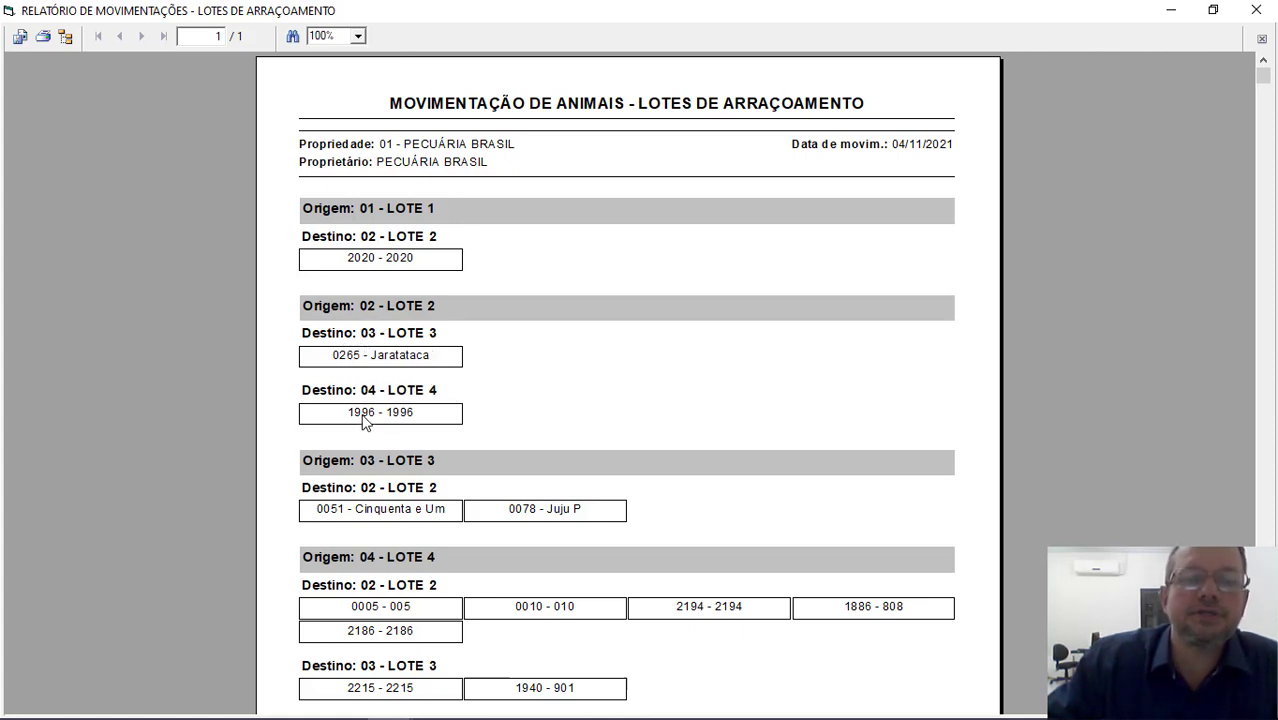
scroll(420, 410, "down", 3)
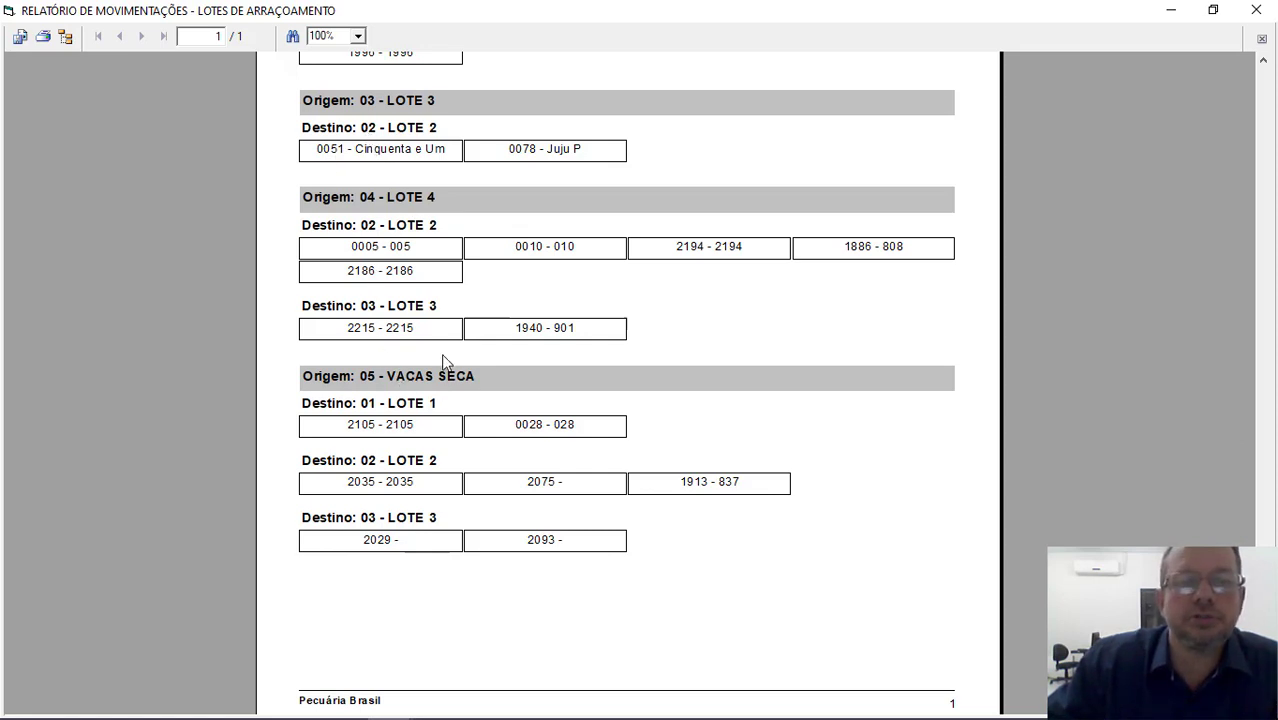
scroll(415, 388, "down", 1)
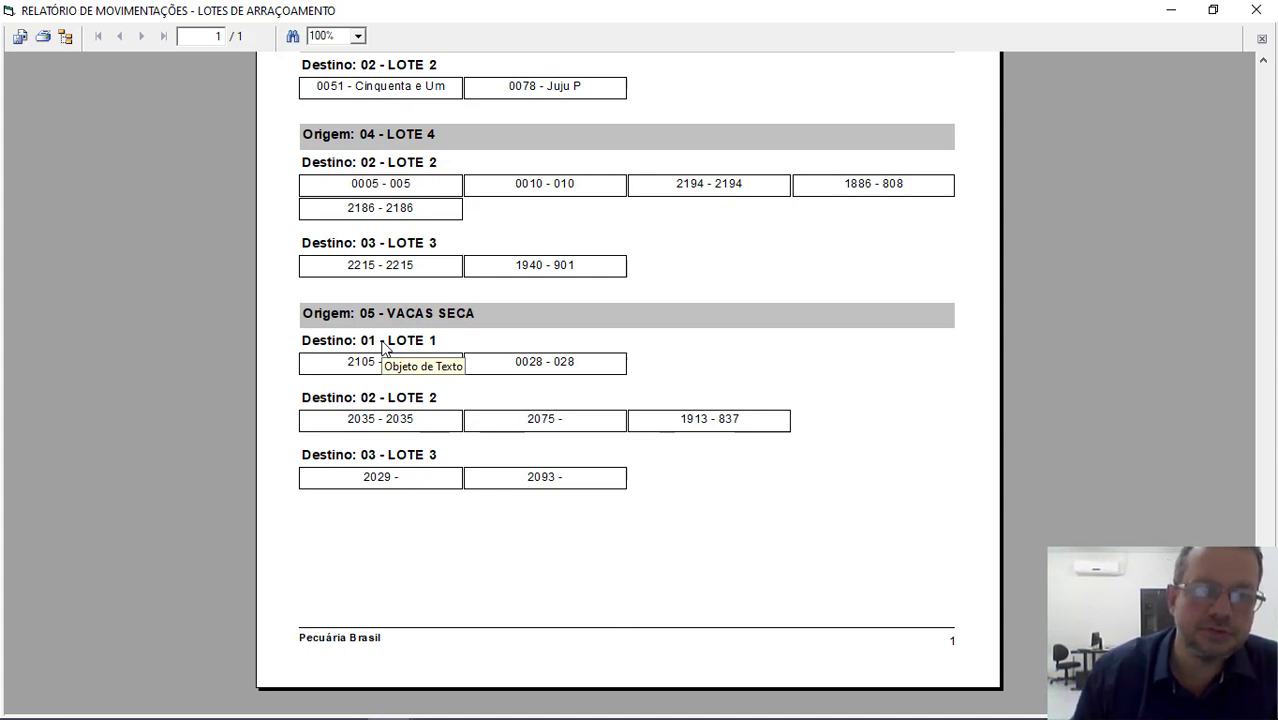
left_click(20, 36)
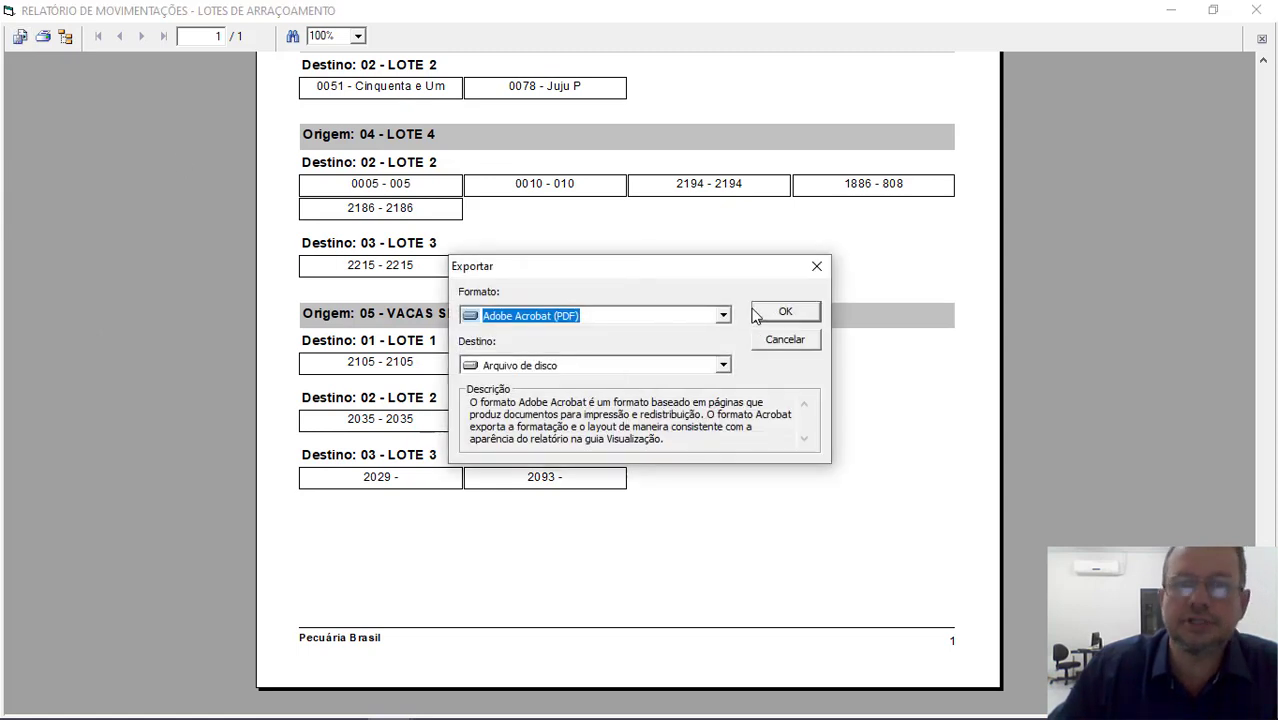
left_click(817, 267)
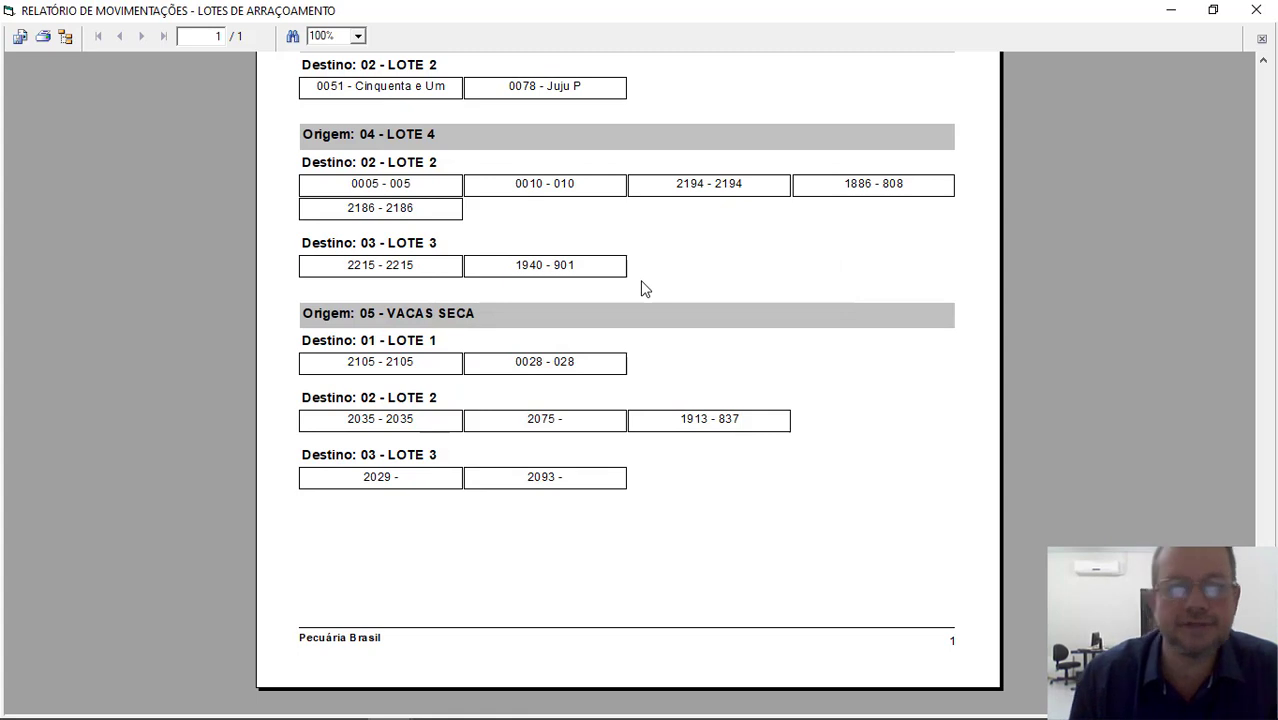
left_click(1256, 10)
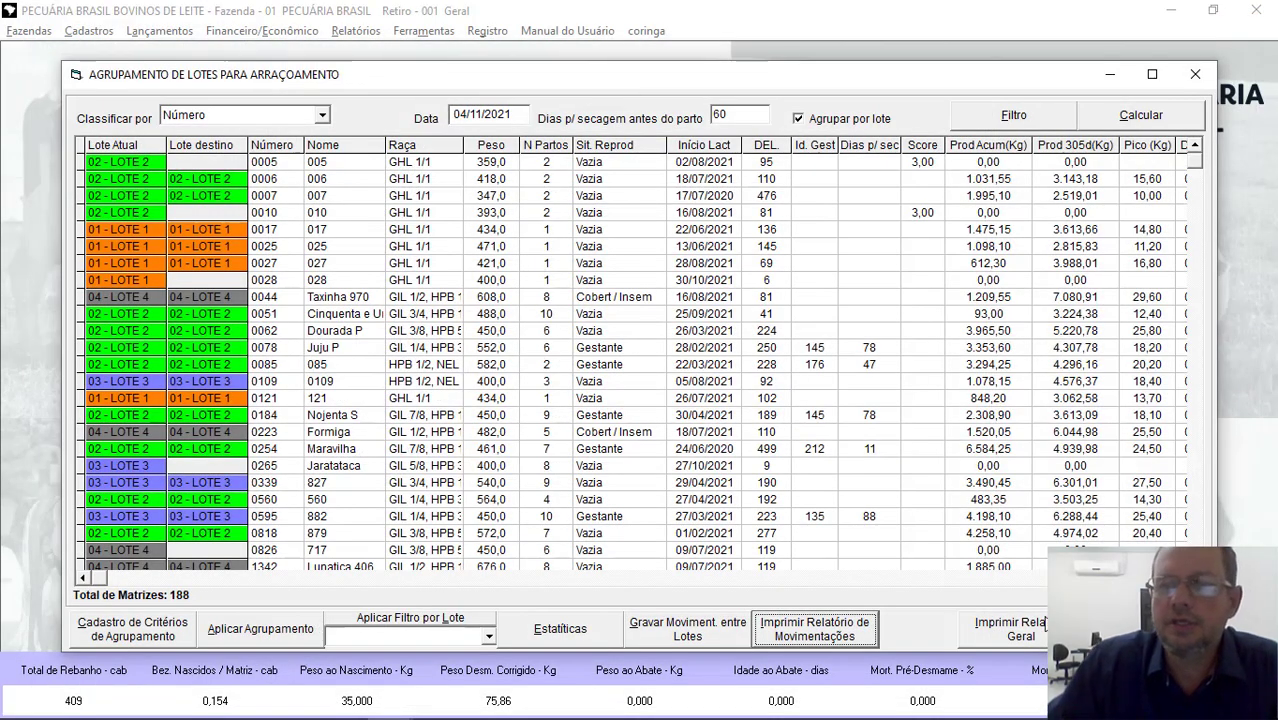
Step: Generate the general feeding report for lactating cows and examine the LOTE 1 listing through to its subtotal
left_click(1038, 636)
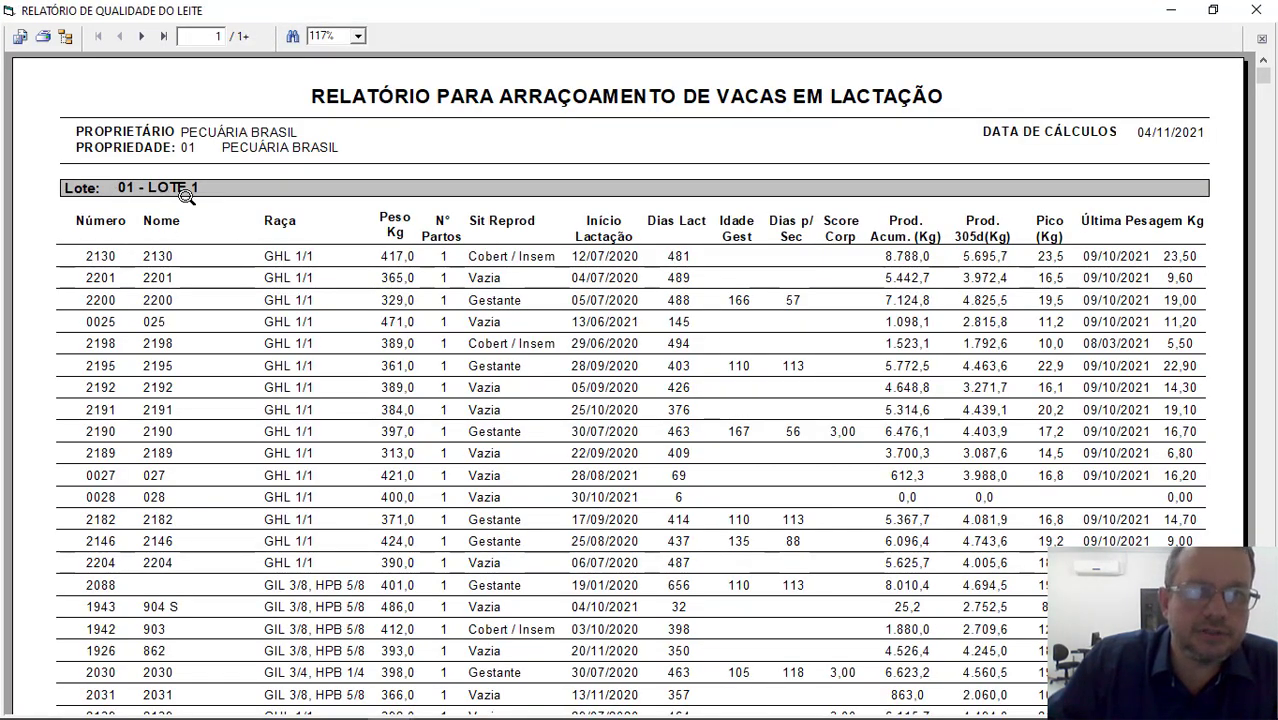
scroll(1125, 318, "down", 5)
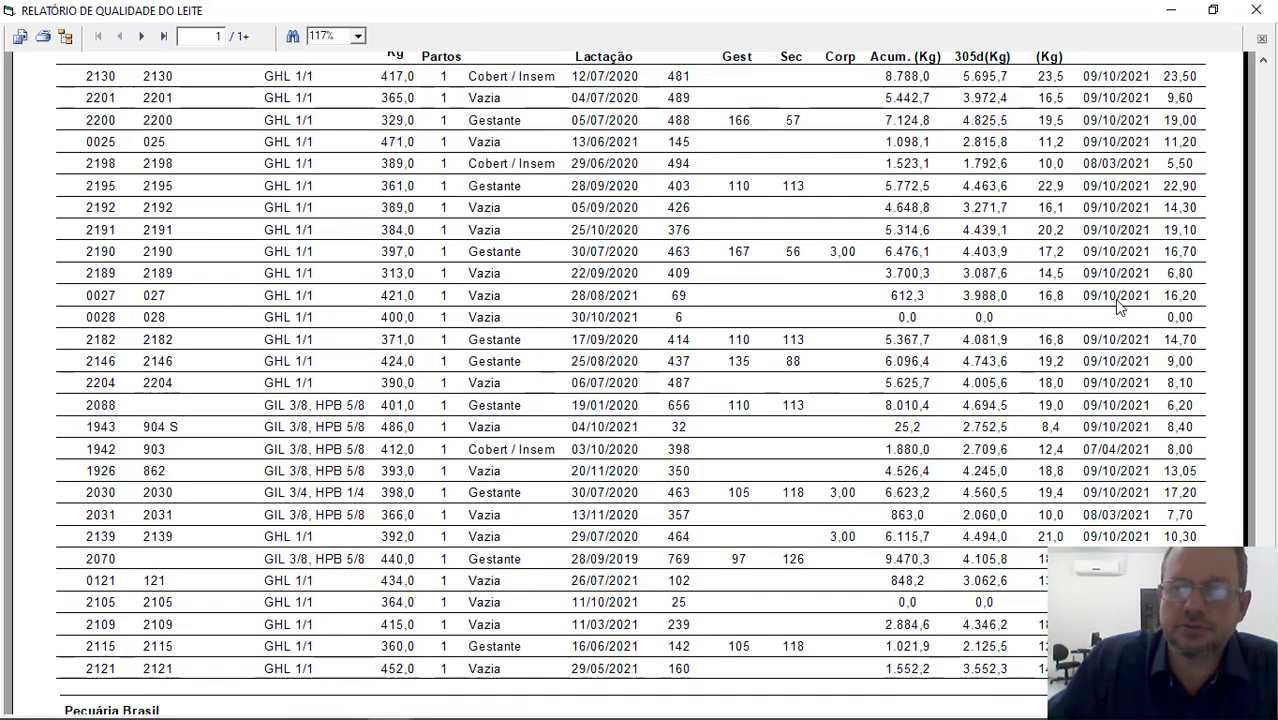
scroll(1120, 318, "up", 5)
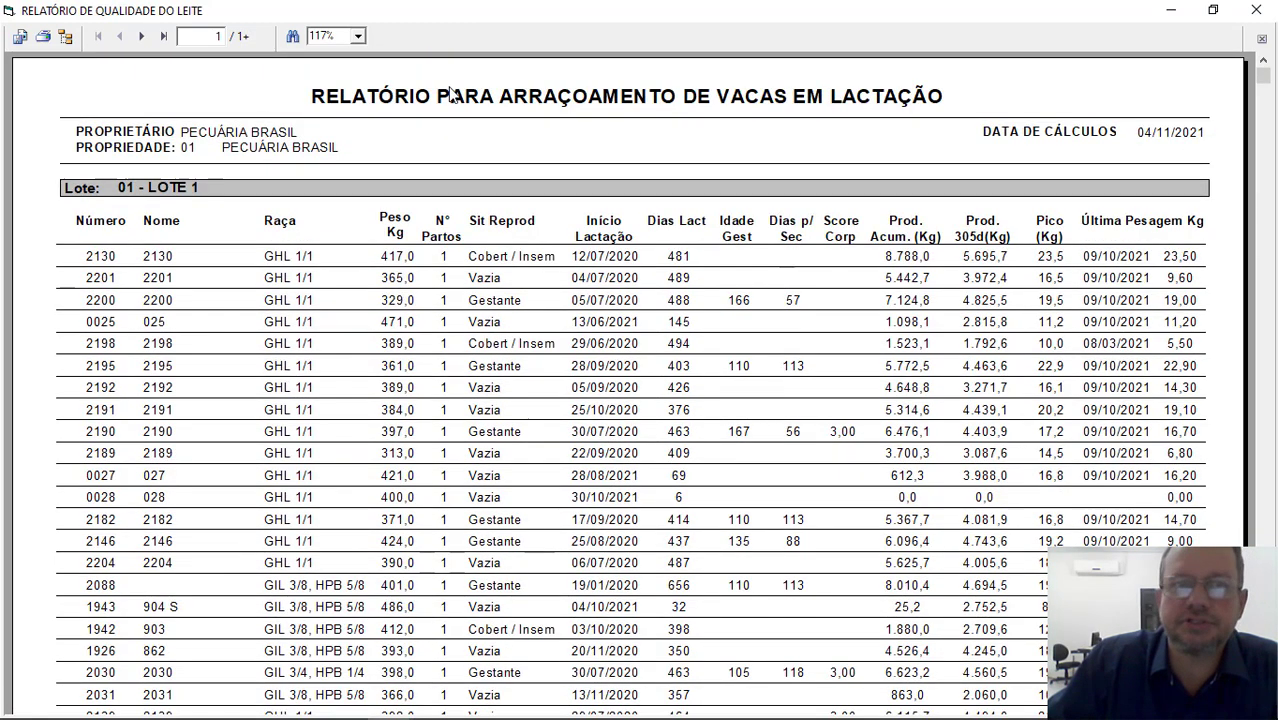
left_click(141, 37)
scroll(590, 312, "down", 5)
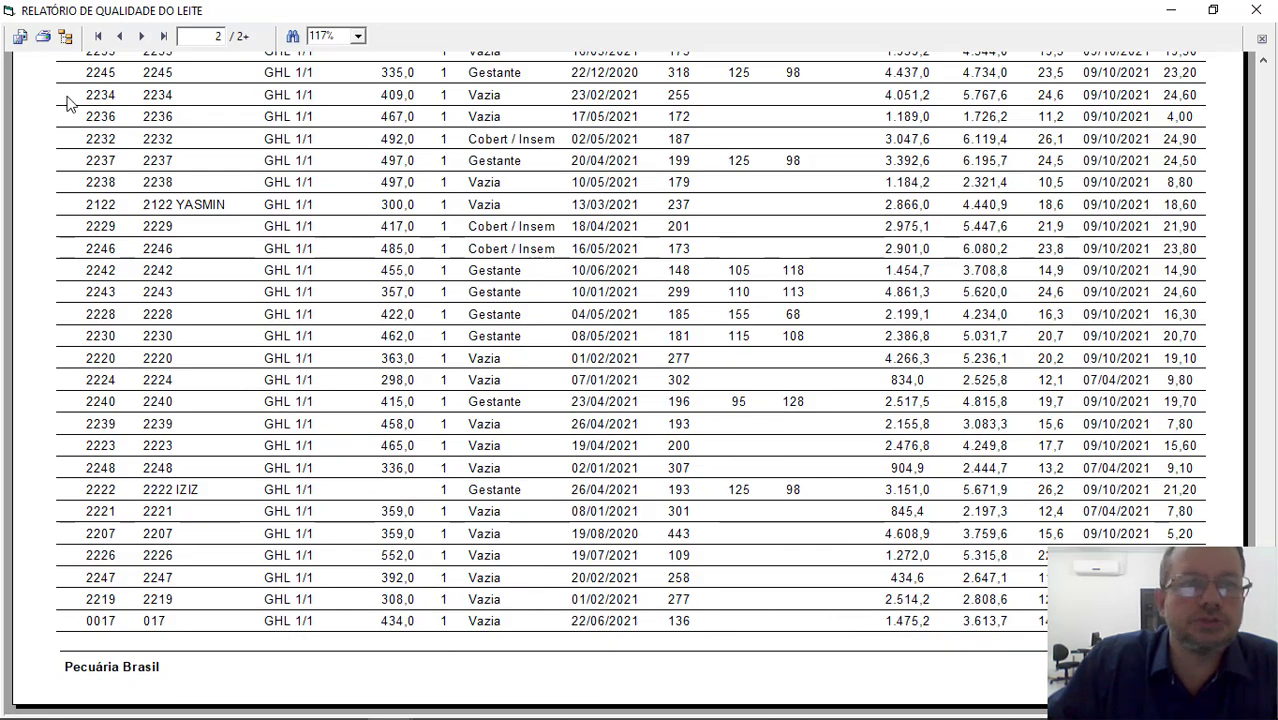
left_click(141, 37)
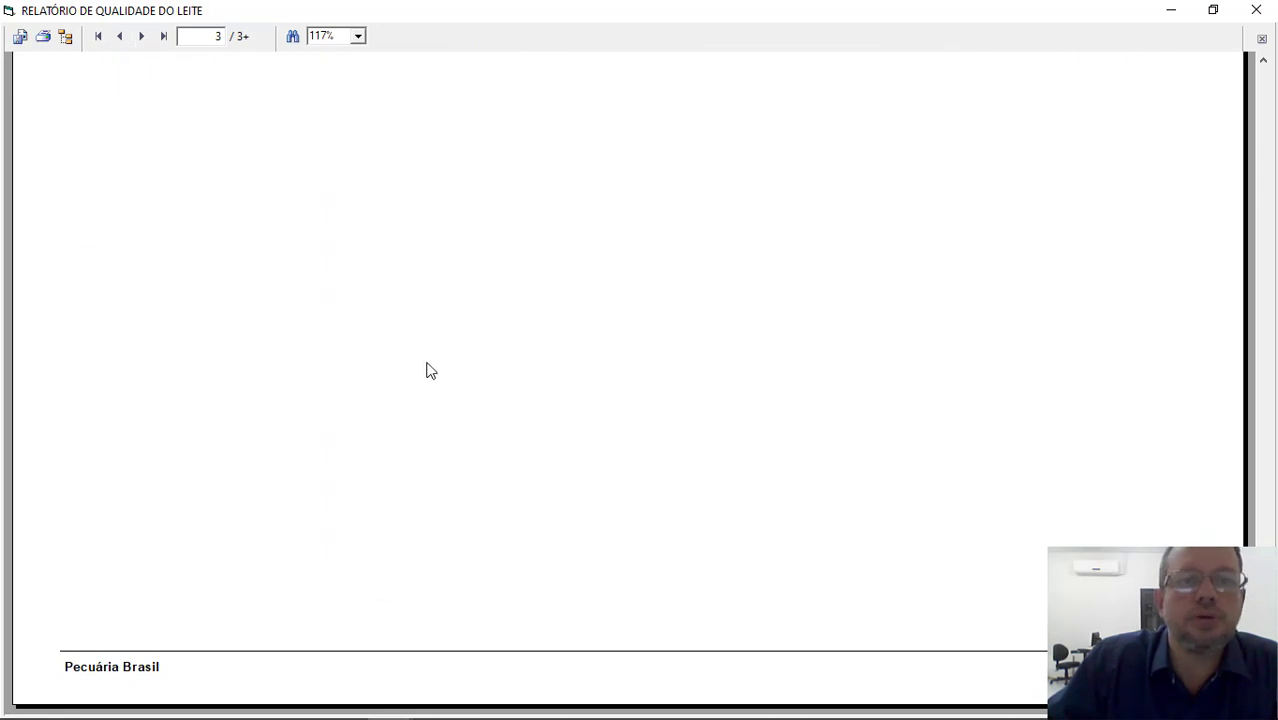
scroll(428, 368, "up", 5)
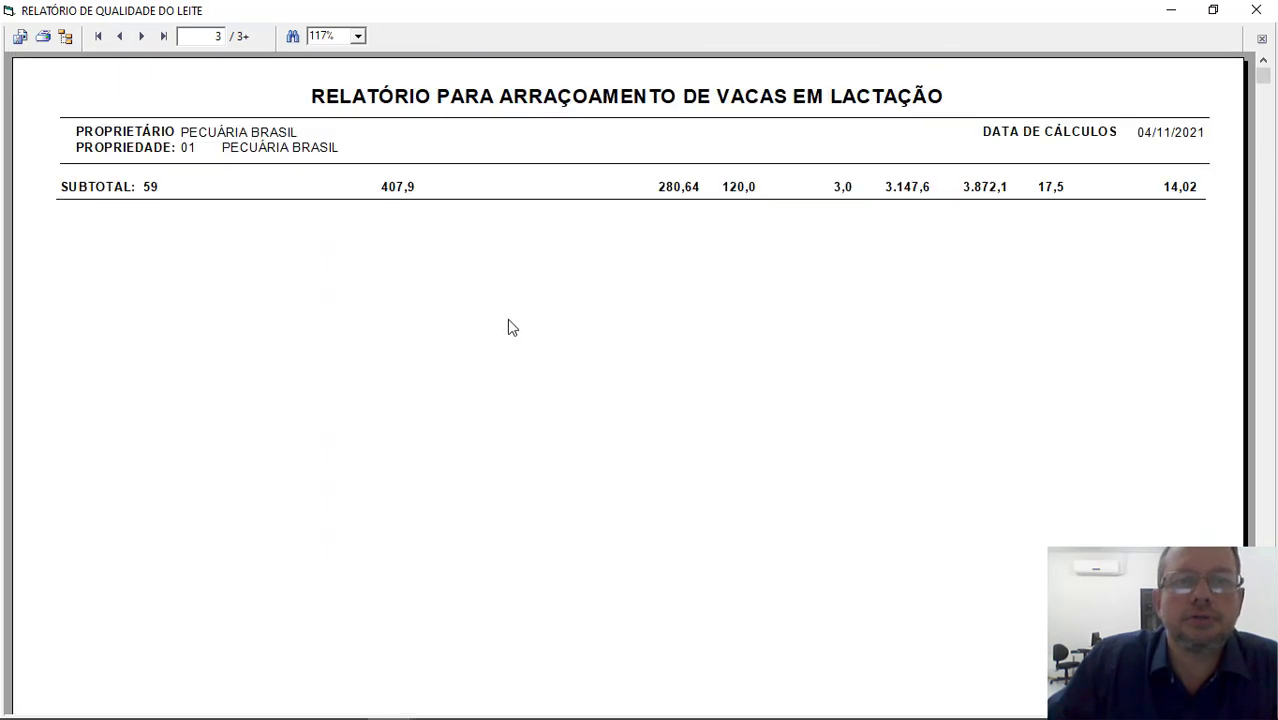
Step: Page through the remaining lots of the general report, check the LOTE 4 listing and the herd total, and close the report
left_click(143, 37)
left_click(143, 37)
left_click(143, 37)
left_click(143, 37)
left_click(143, 37)
left_click(143, 37)
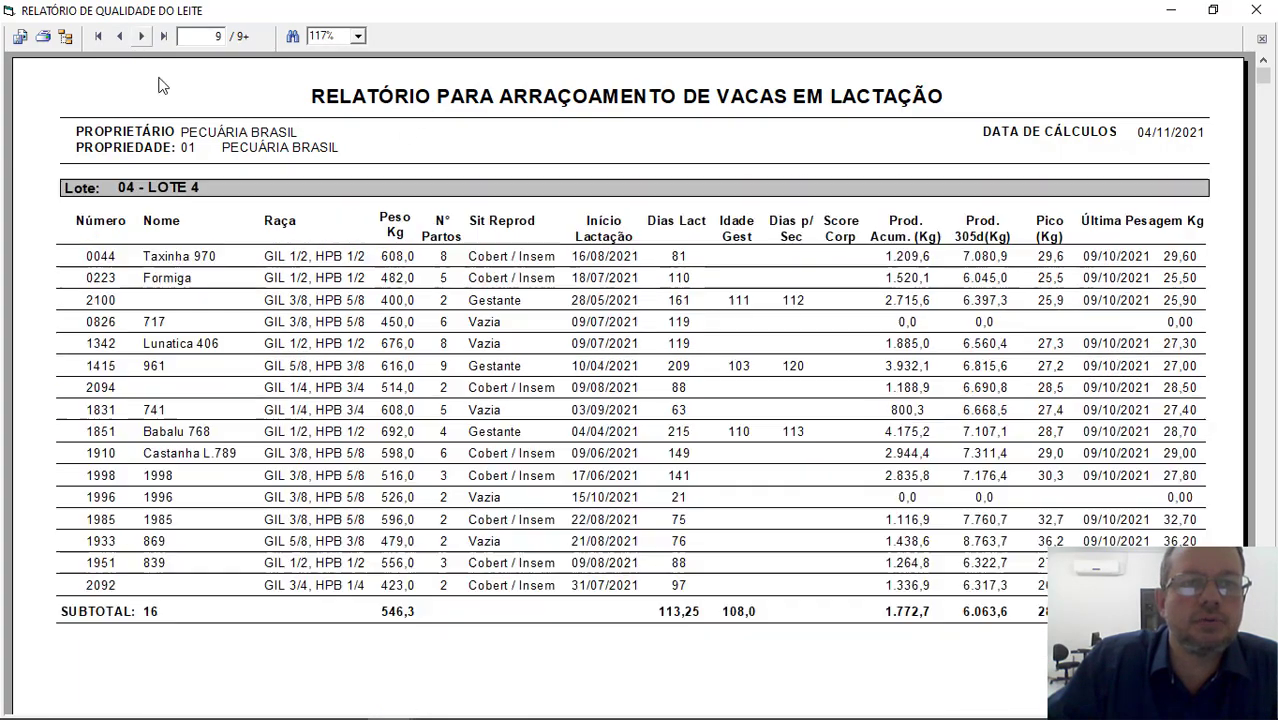
left_click(143, 37)
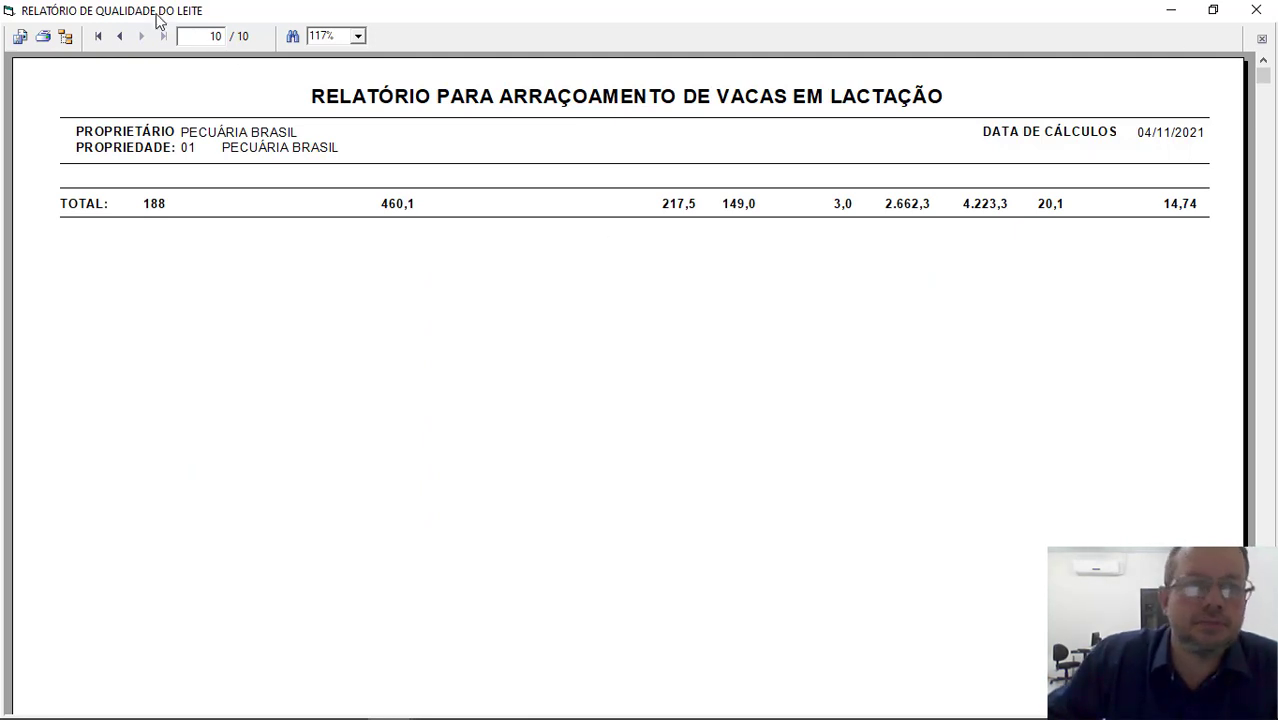
left_click(1257, 10)
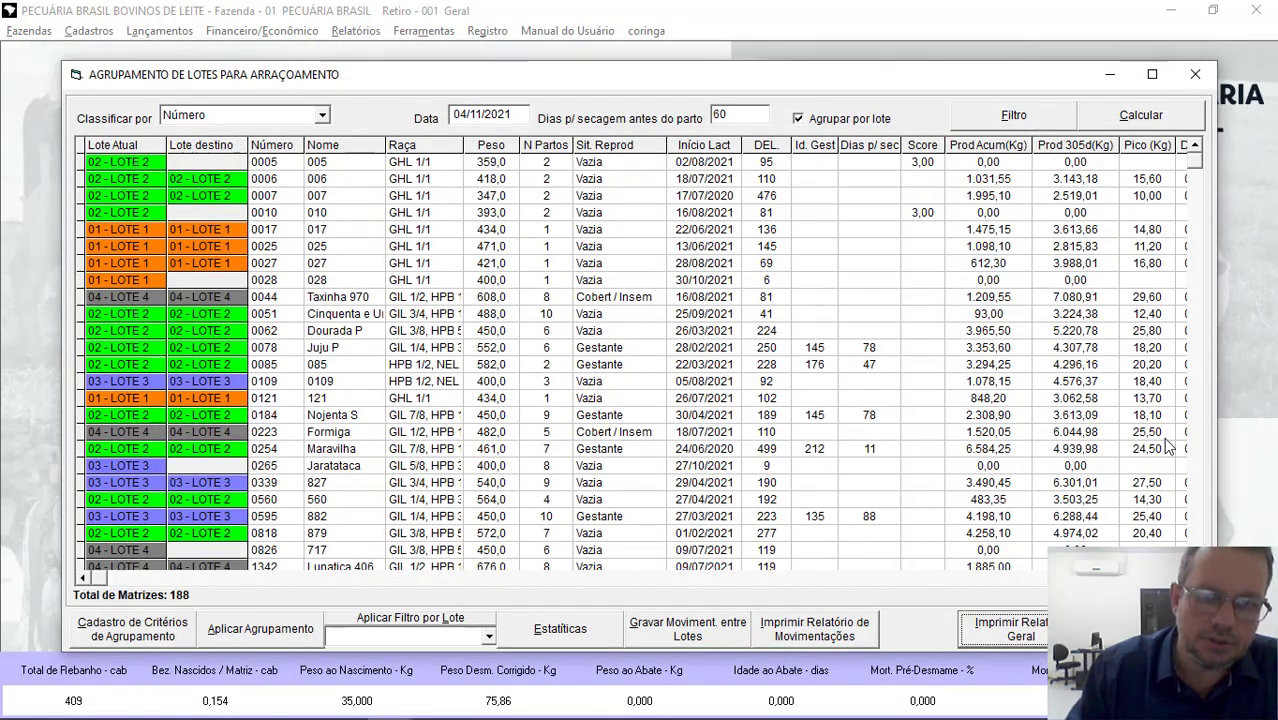